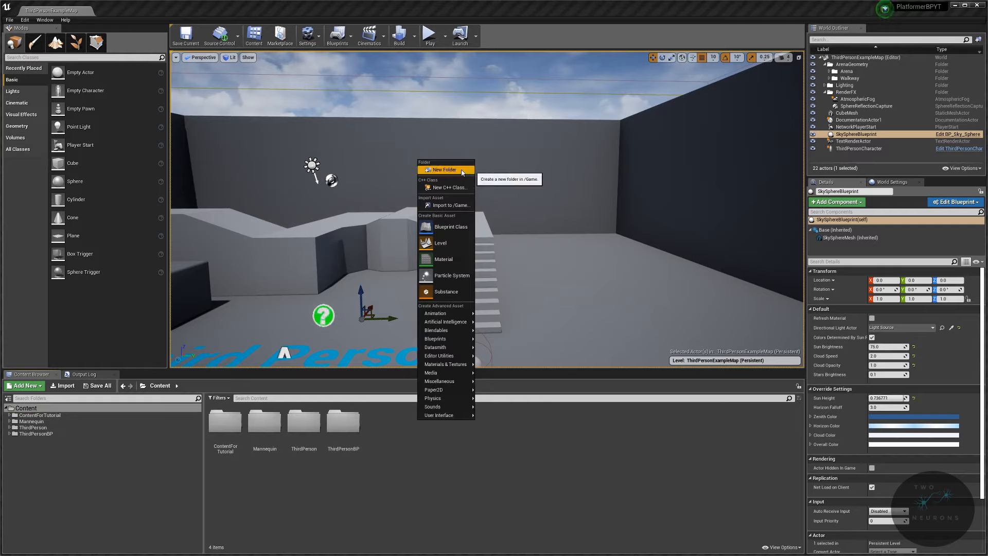
Step: Create a new folder named Platformer in the Content folder and open it
left_click(460, 170)
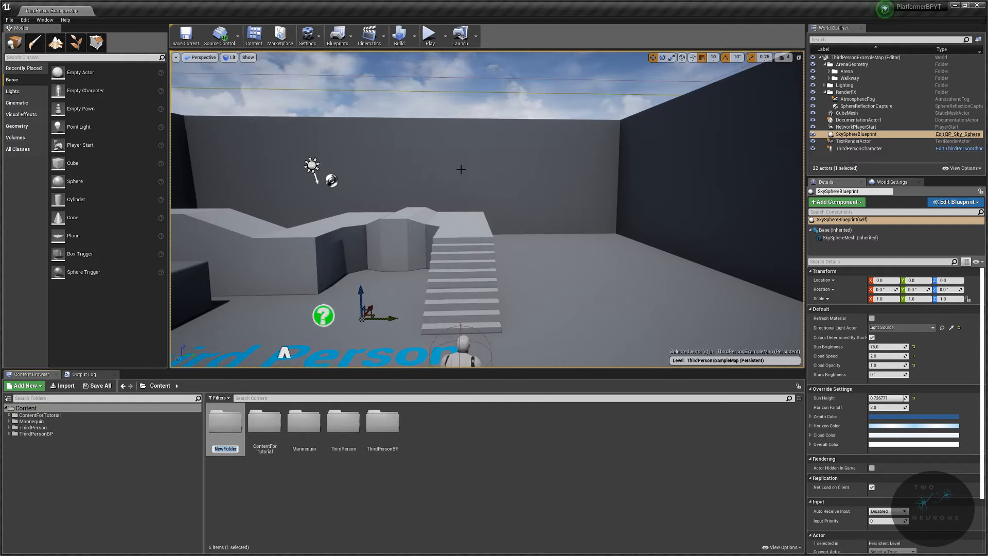
type("Platformer")
key("Return")
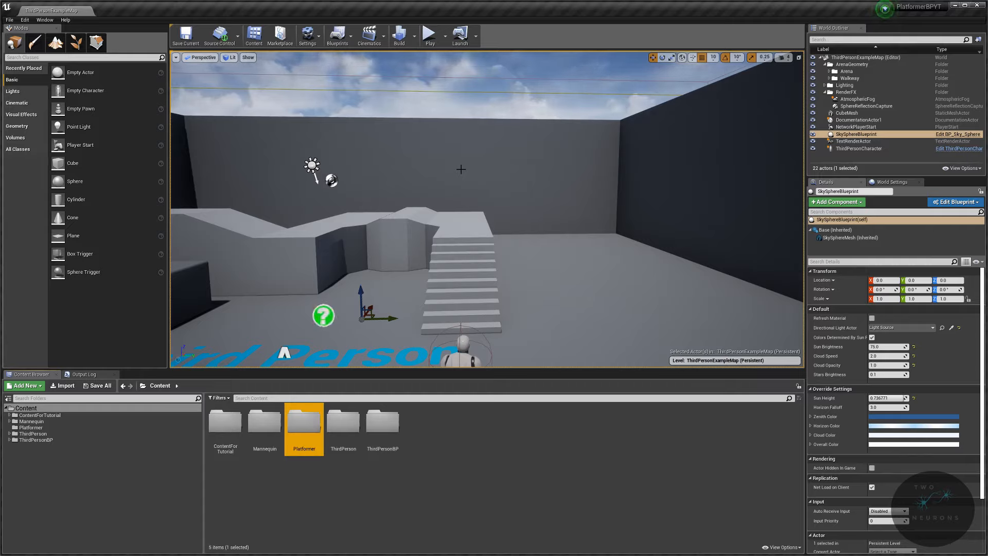
key("Return")
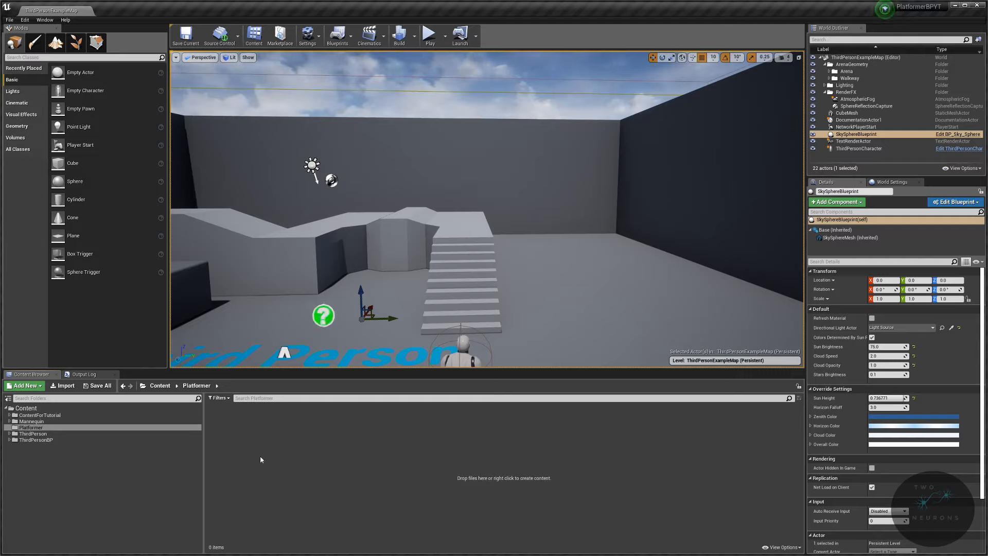
Step: Create a subfolder named Blueprints inside the Platformer folder
right_click(255, 441)
mouse_move(273, 424)
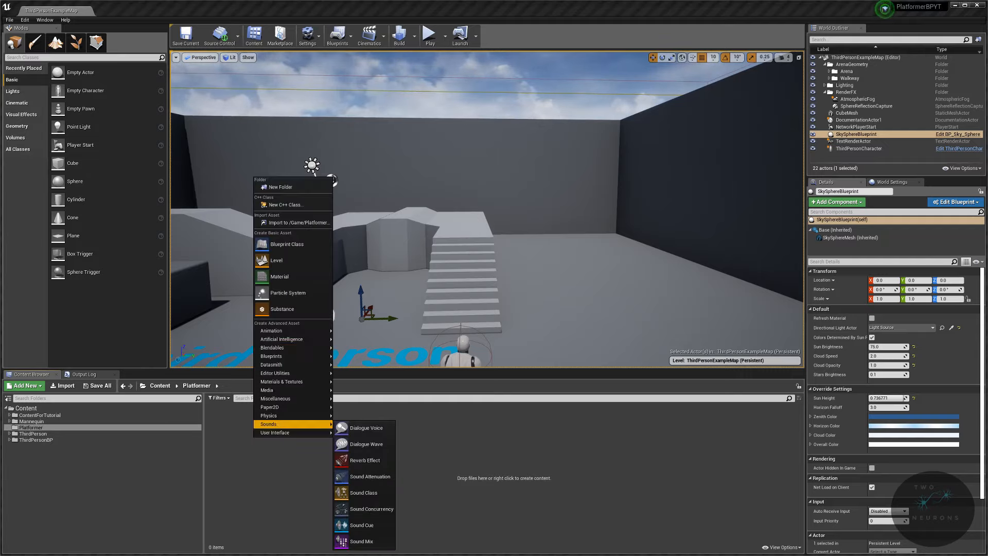
left_click(285, 353)
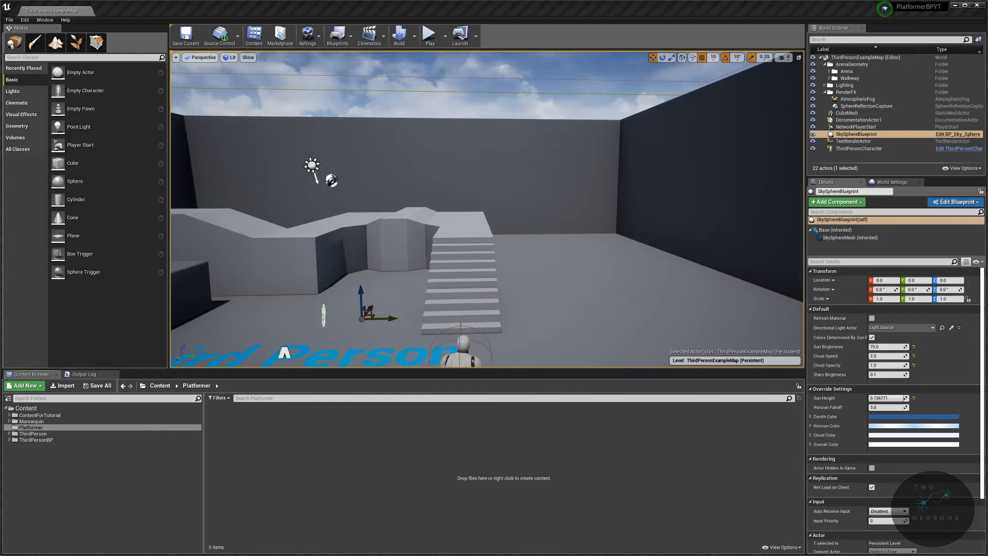
right_click(409, 452)
left_click(455, 202)
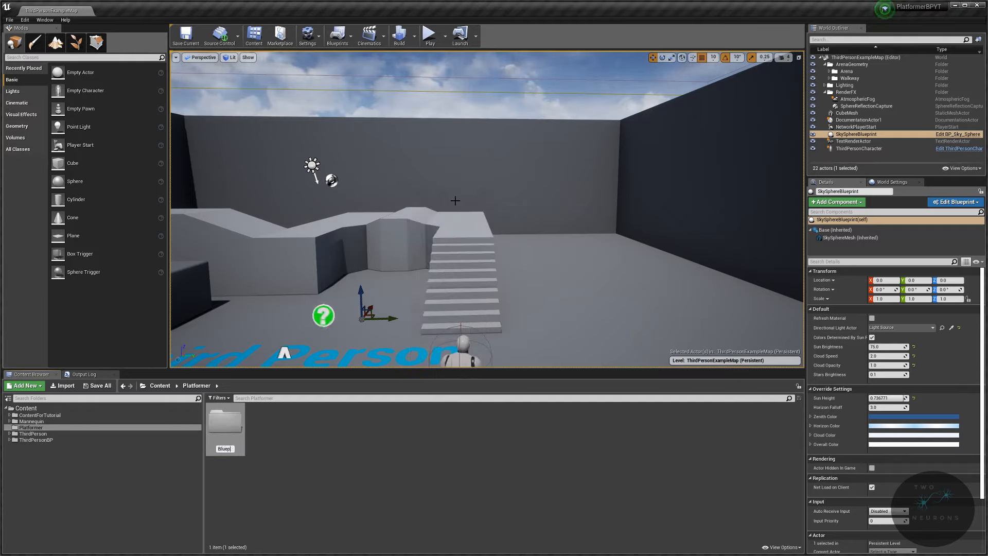
type("Blueprints")
key("Return")
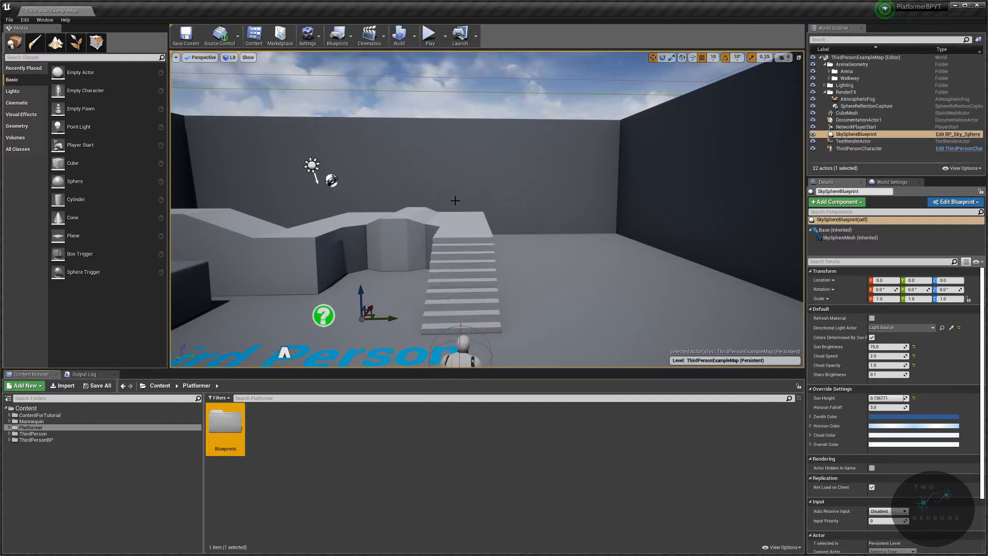
Step: Create two more subfolders inside Platformer, named Character and Maps
right_click(274, 431)
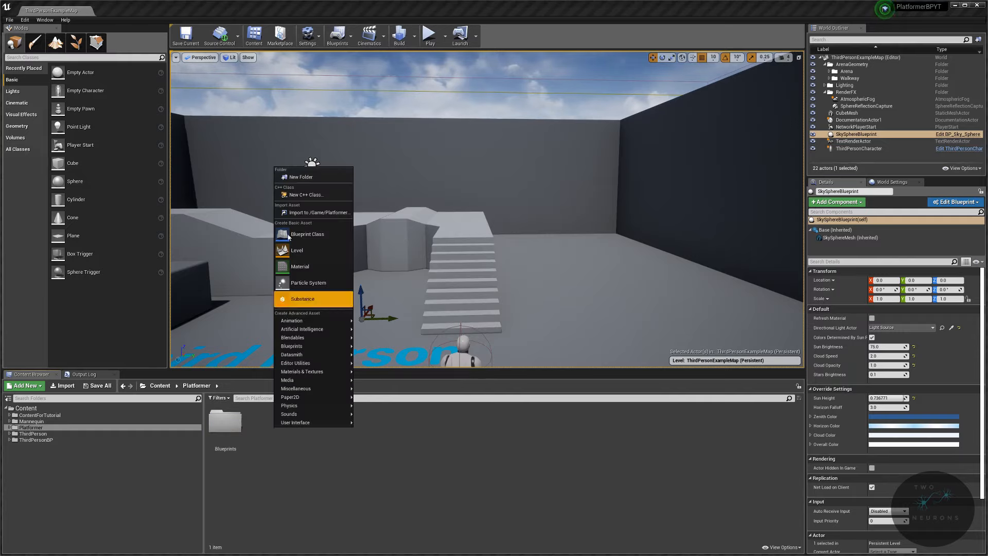
left_click(286, 177)
type("Character")
key("Return")
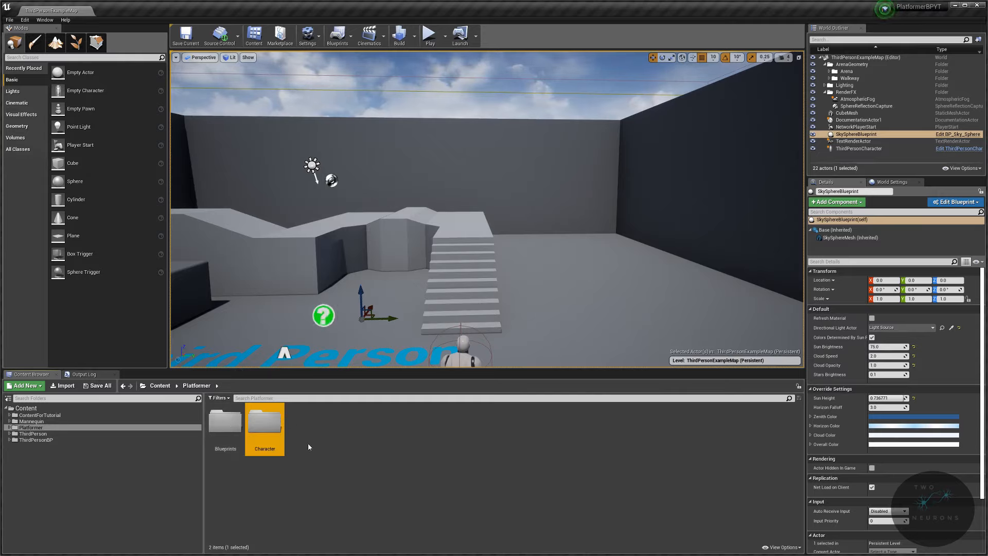
right_click(323, 443)
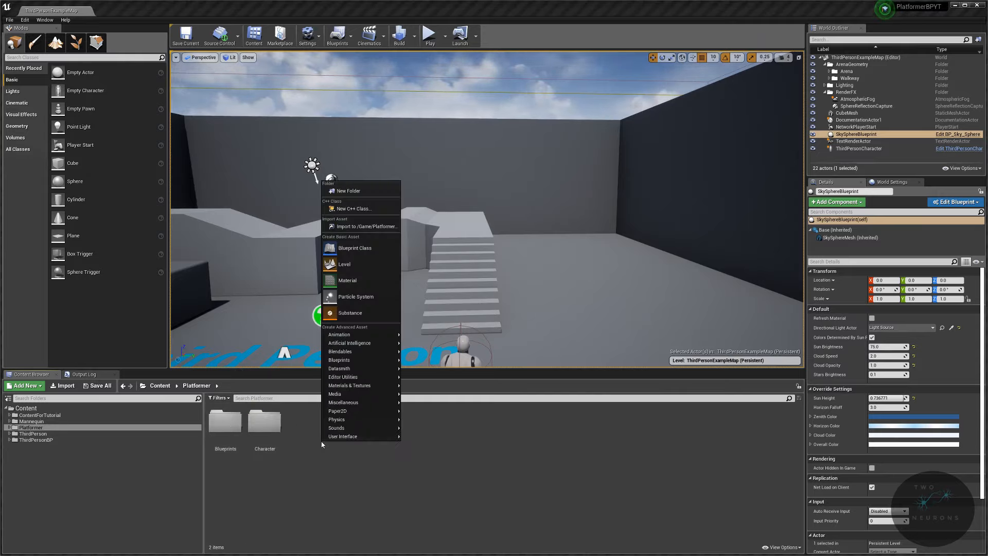
left_click(370, 193)
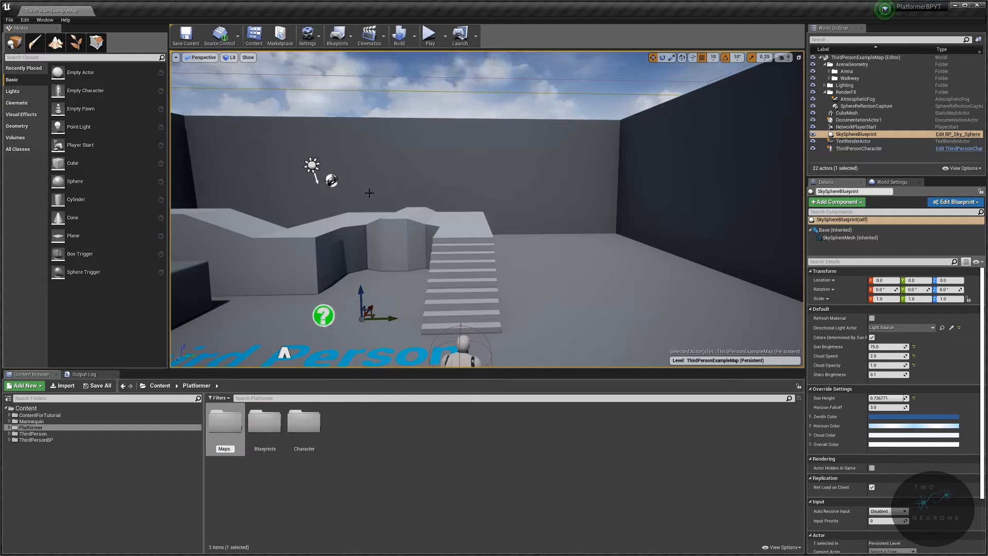
key("Return")
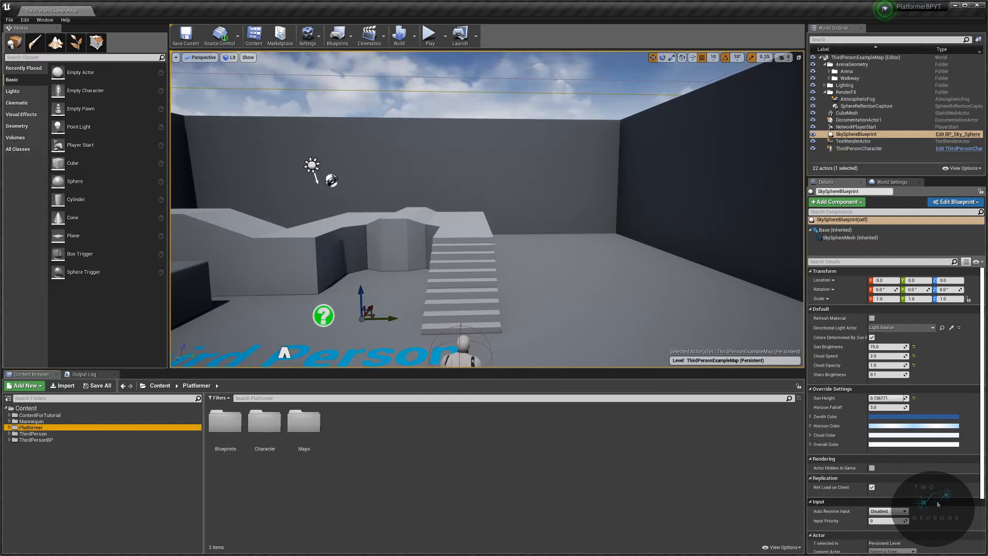
Step: Move the Mannequin folder into the Character folder under Platformer
left_click(10, 428)
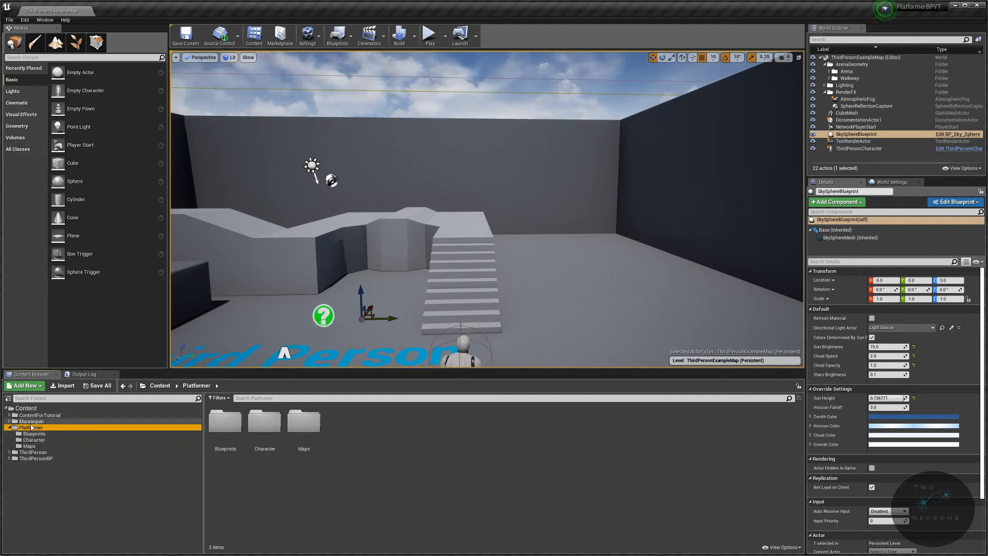
left_click_drag(31, 421, 48, 440)
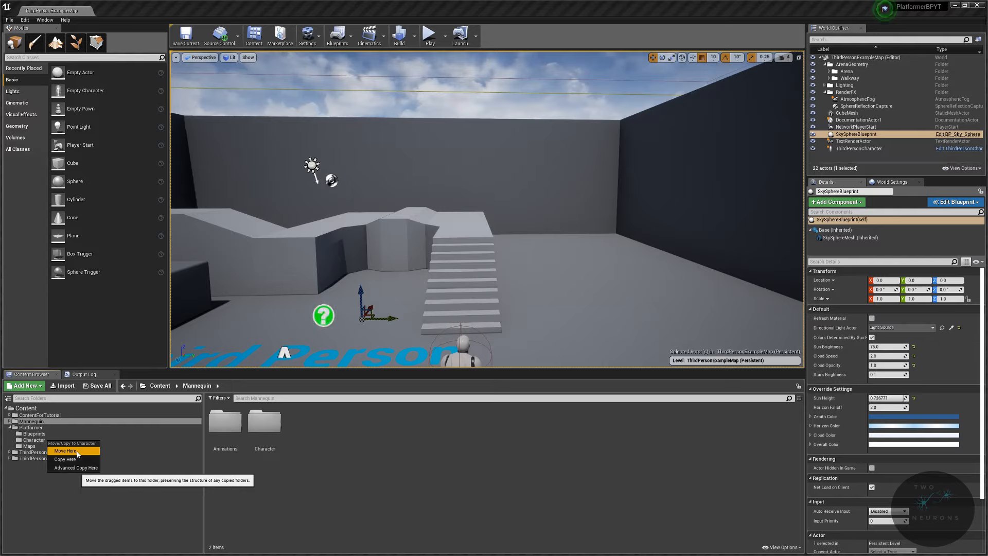
left_click(67, 451)
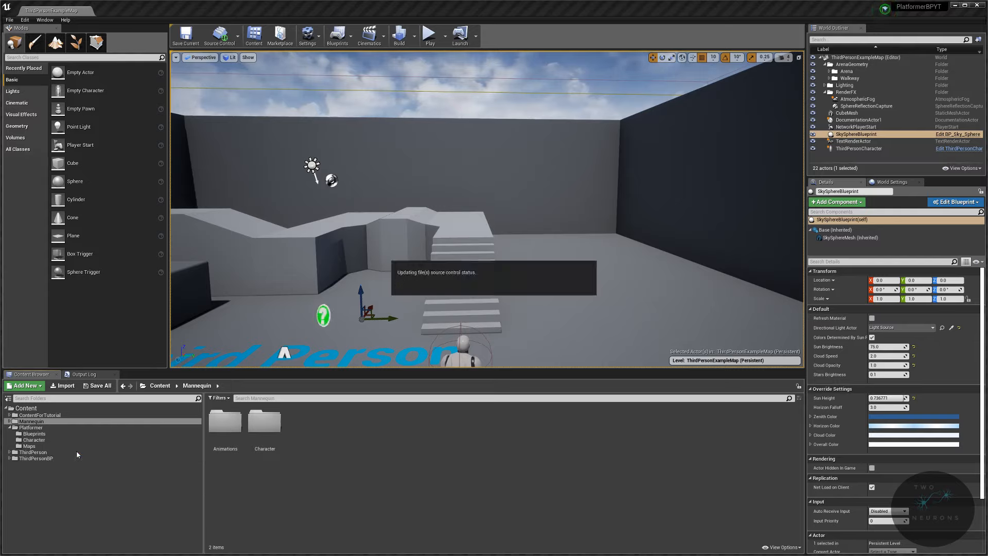
right_click(31, 422)
left_click(74, 327)
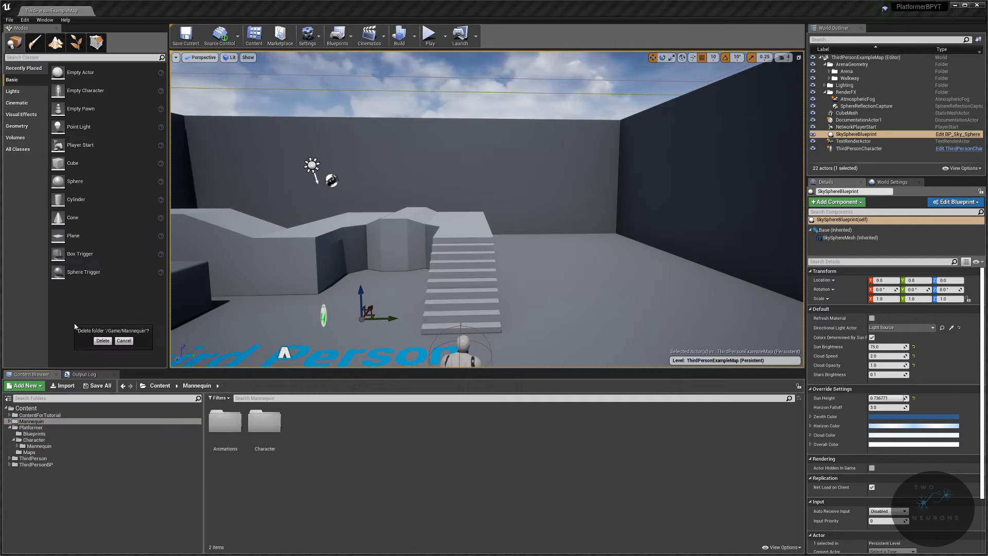
left_click(101, 341)
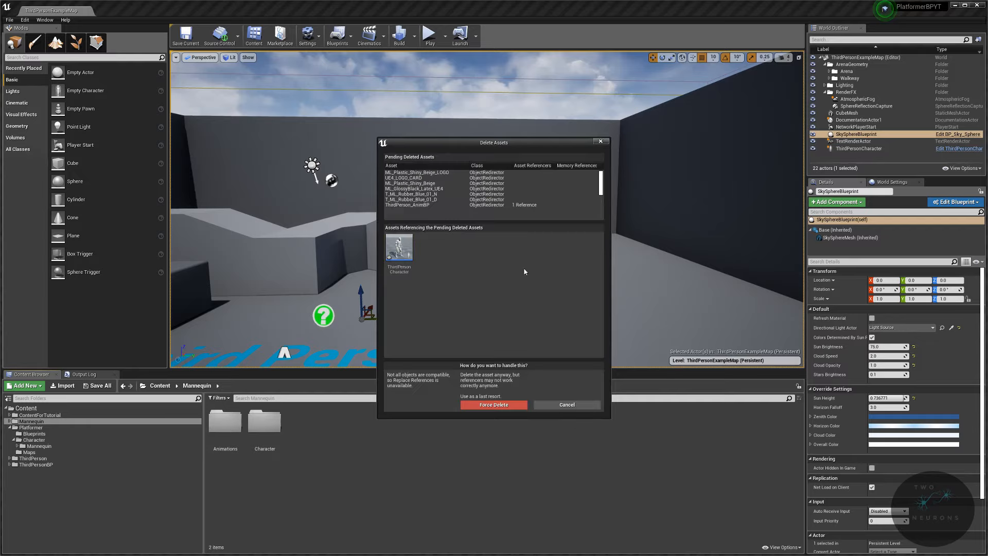
left_click(597, 406)
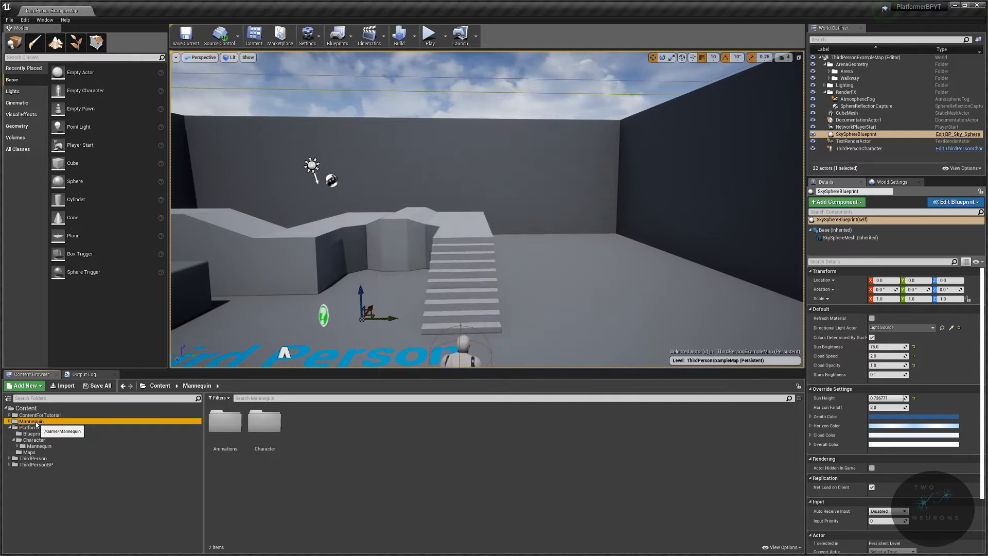
Step: Fix up the redirectors in the old Mannequin folder directly under Content, and open the moved Mannequin folder under Character
right_click(36, 422)
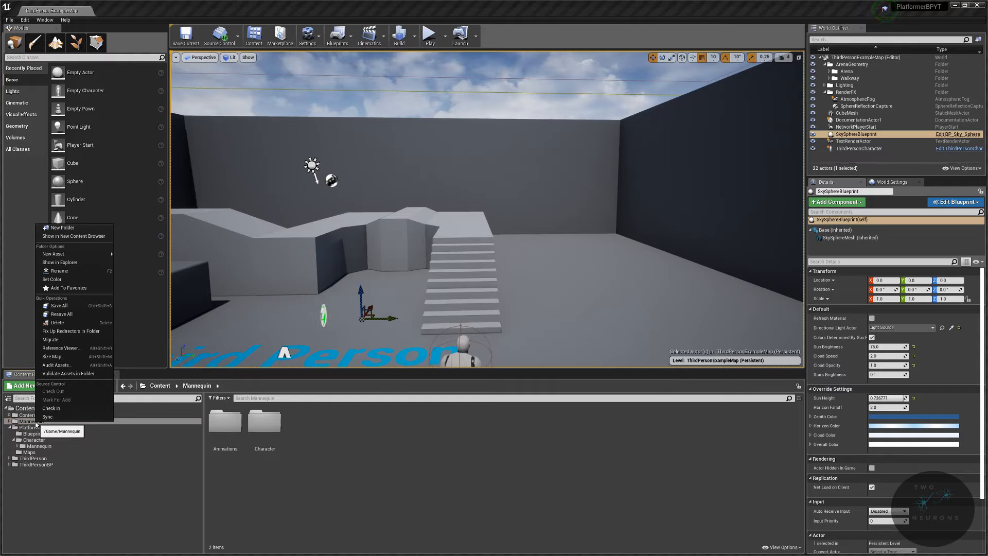
left_click(91, 331)
left_click(28, 421)
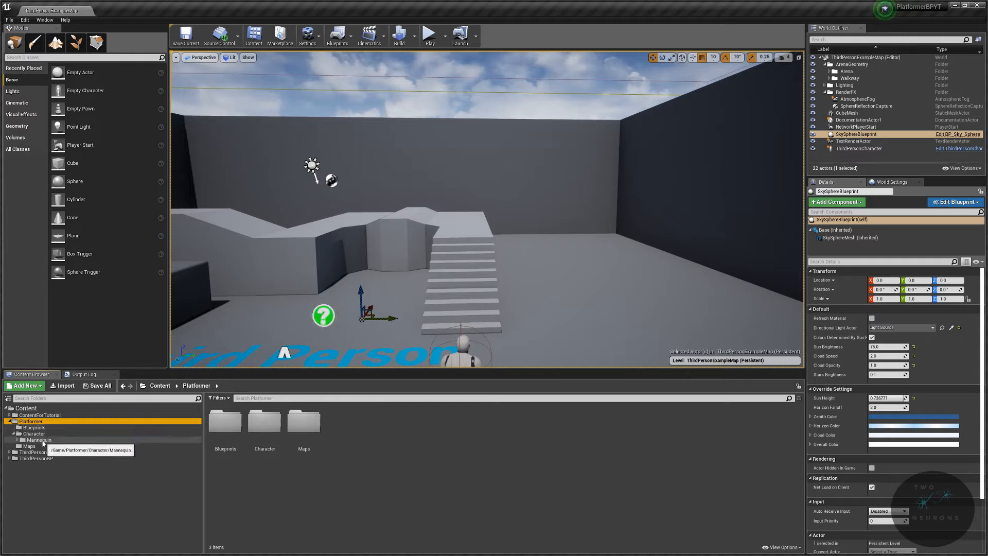
left_click(43, 441)
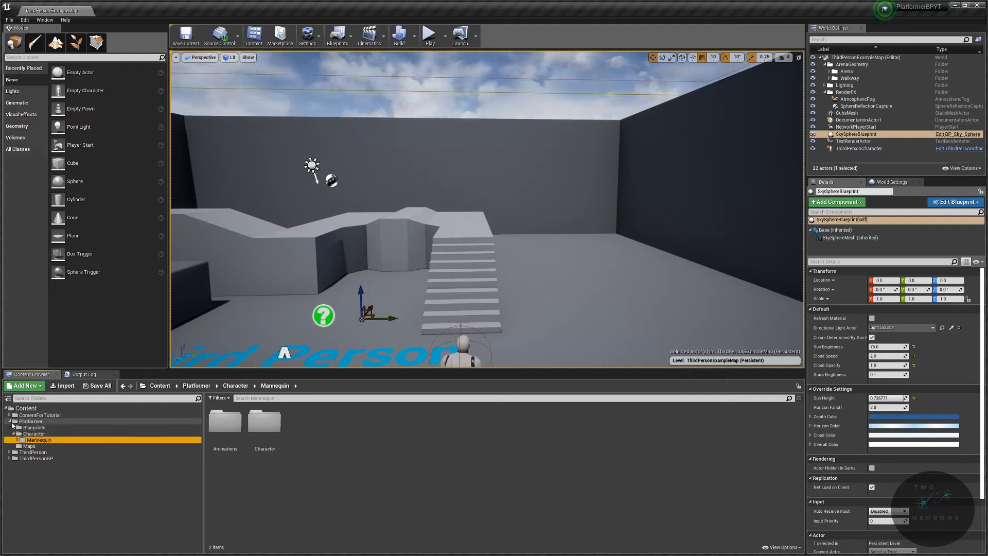
Step: Move the Blueprints folder from ThirdPersonBP into the Character folder under Platformer
left_click(39, 460)
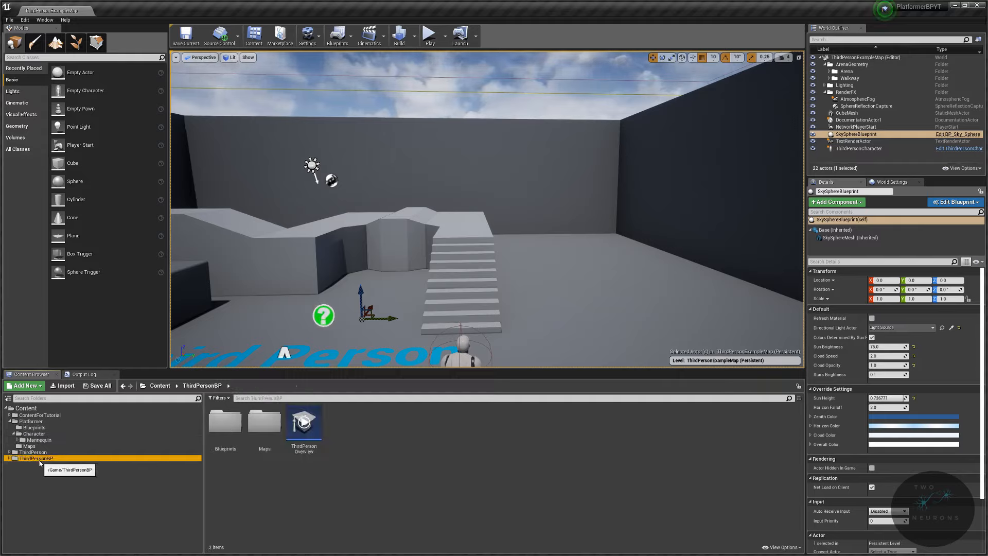
double_click(225, 427)
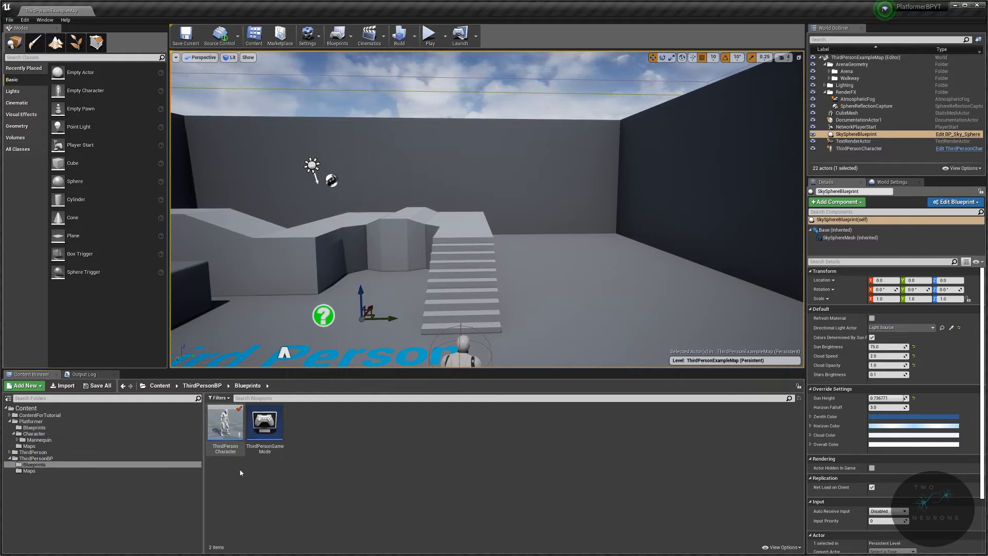
mouse_move(240, 450)
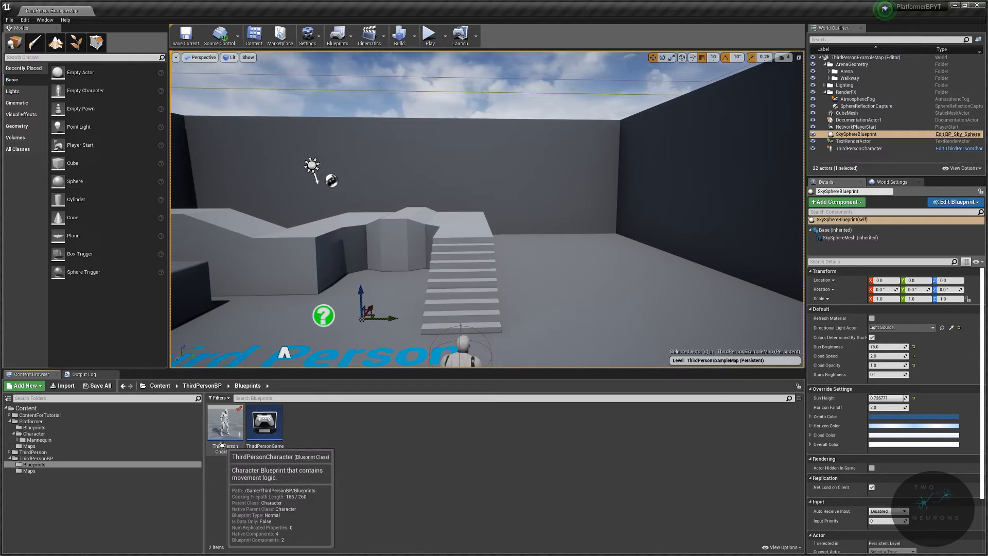
mouse_move(216, 52)
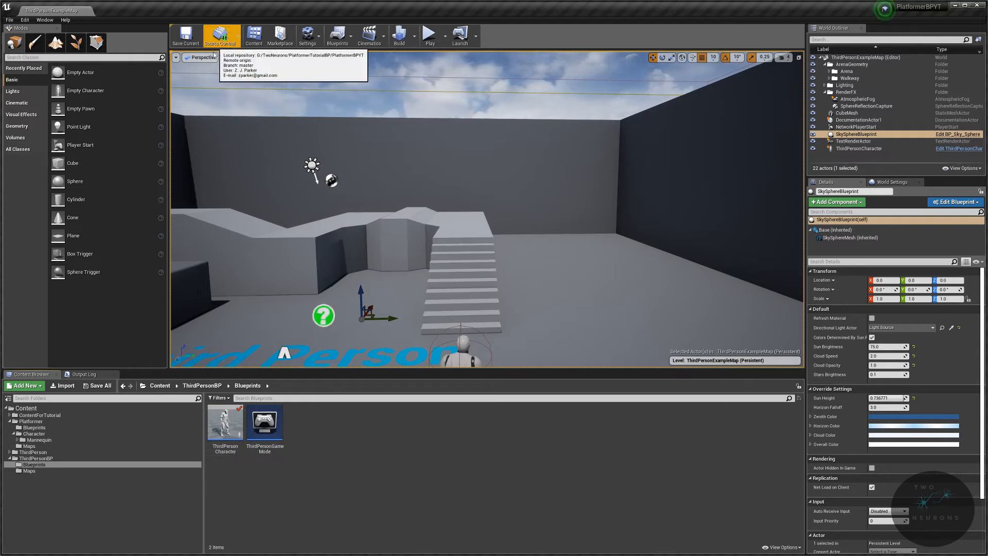
mouse_move(234, 418)
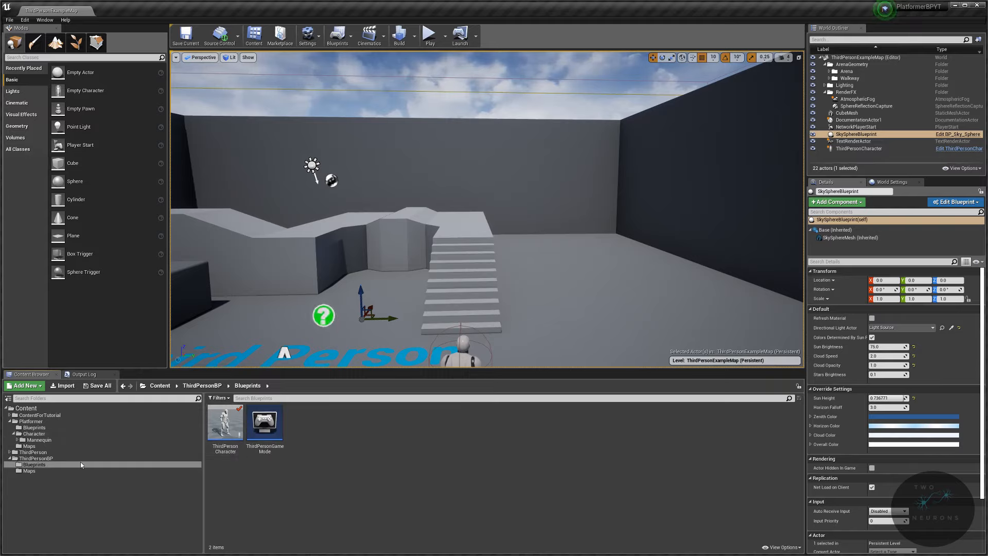
left_click(35, 458)
left_click_drag(225, 423, 105, 440)
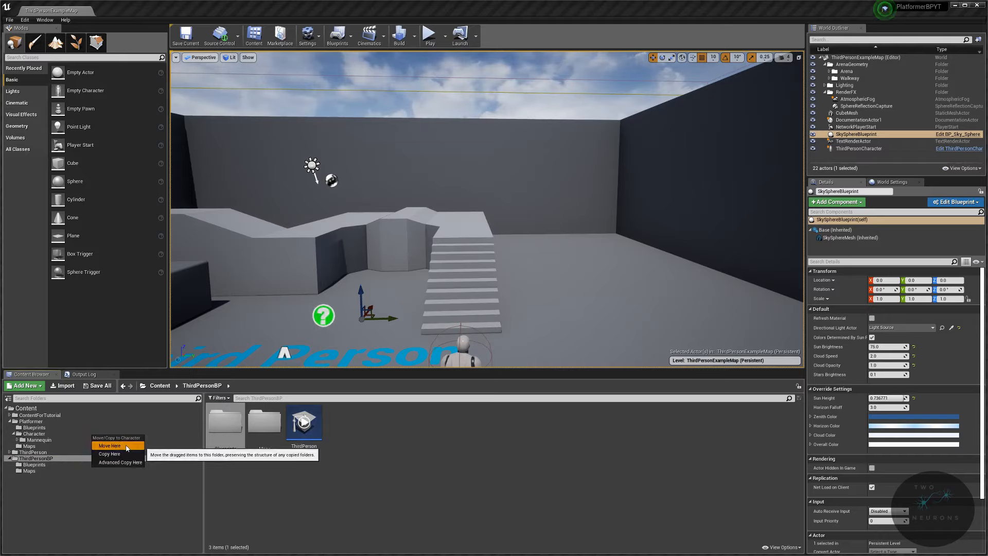
left_click(126, 446)
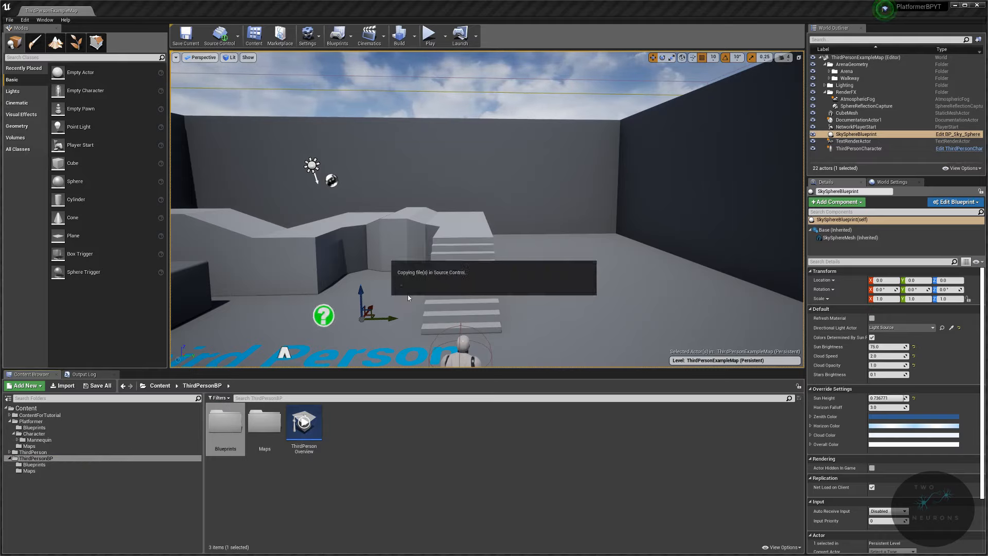
Step: Fix up the redirectors in the old Blueprints folder under ThirdPersonBP
left_click(44, 472)
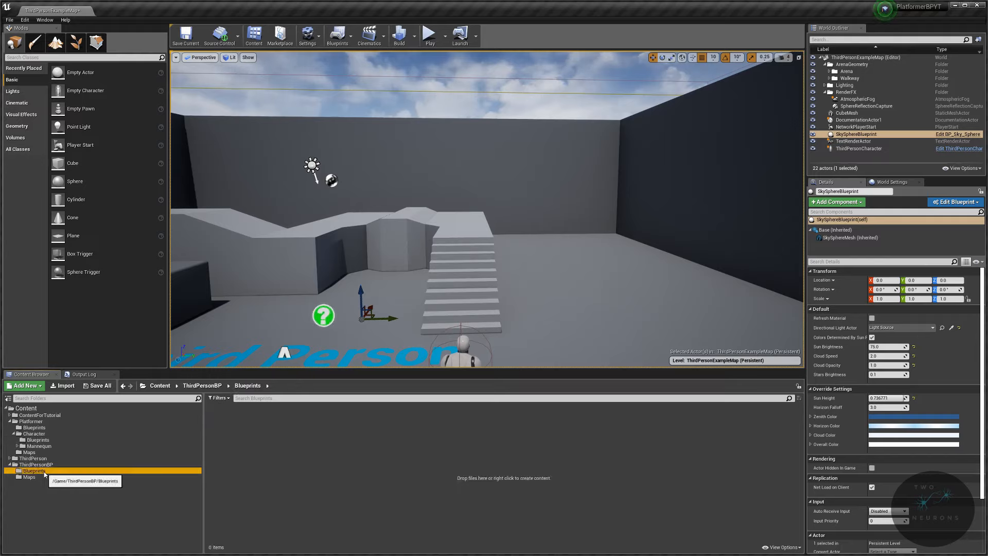
right_click(43, 472)
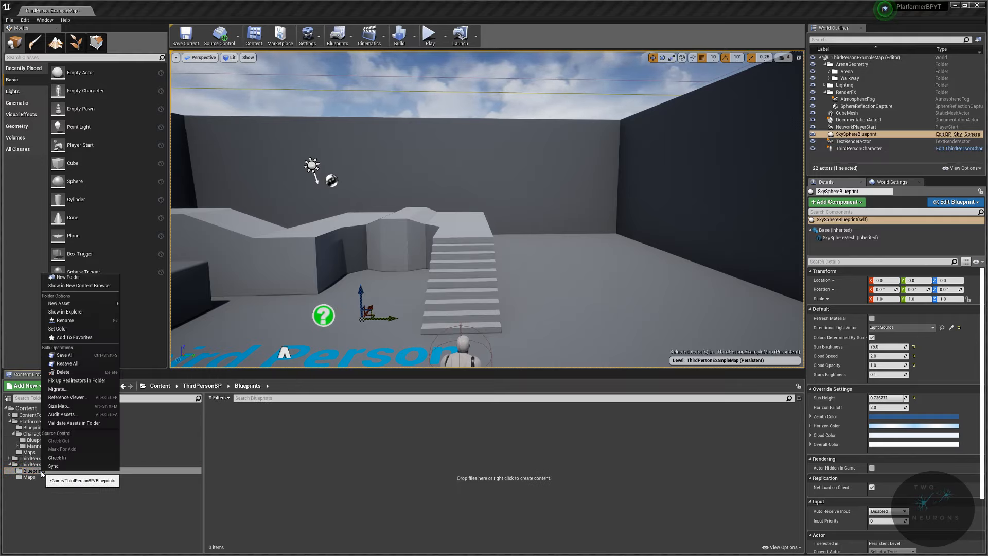
left_click(92, 381)
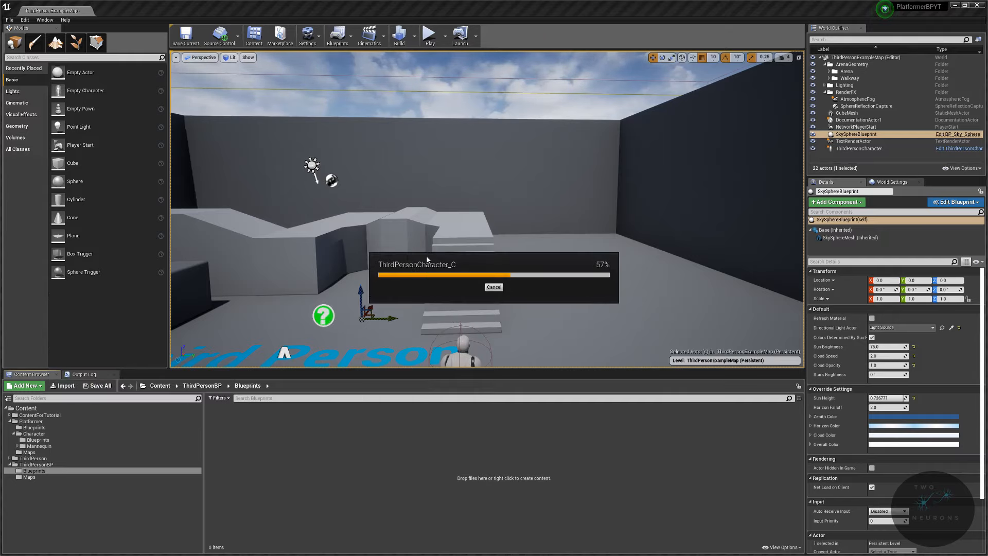
Step: Open the Maps folder inside the Platformer folder
left_click(62, 433)
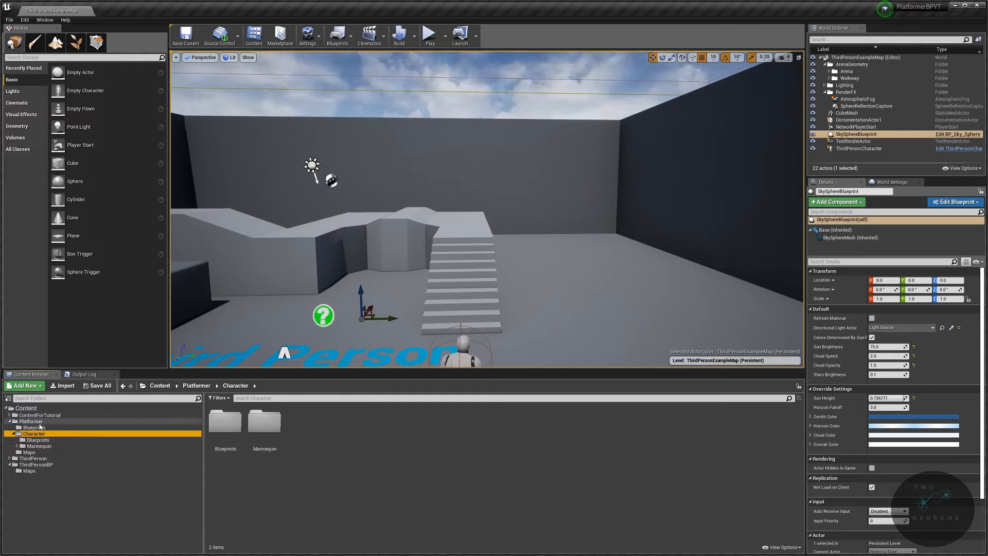
left_click(40, 422)
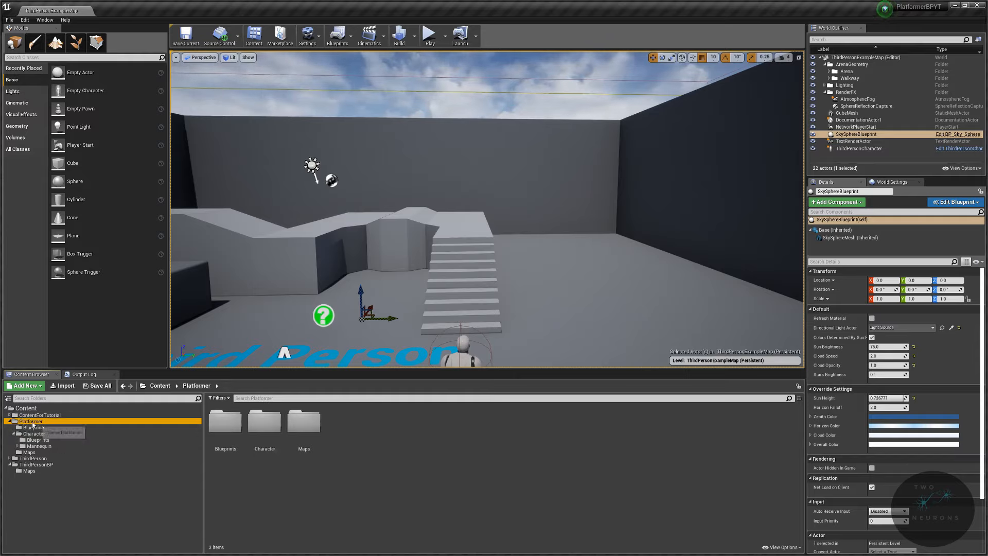
double_click(297, 429)
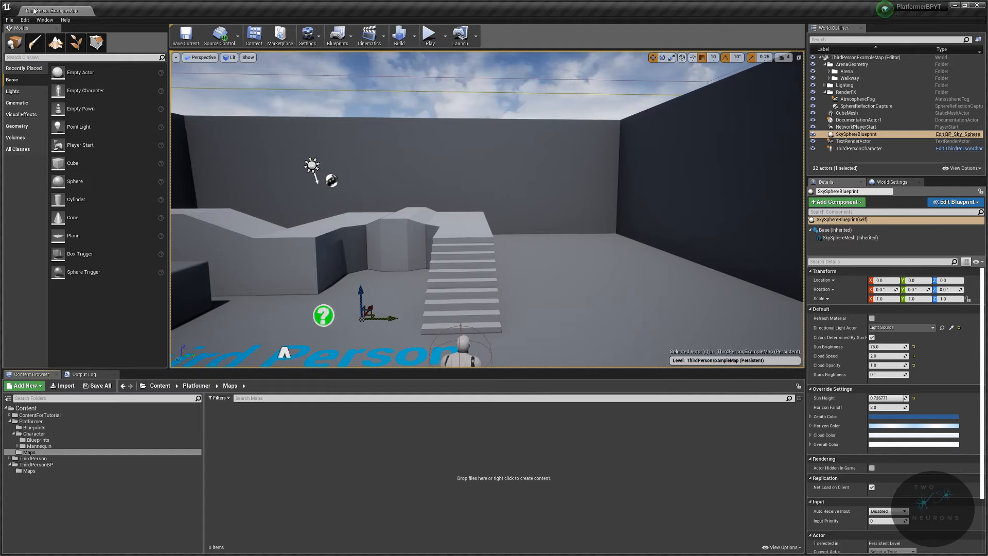
left_click(14, 21)
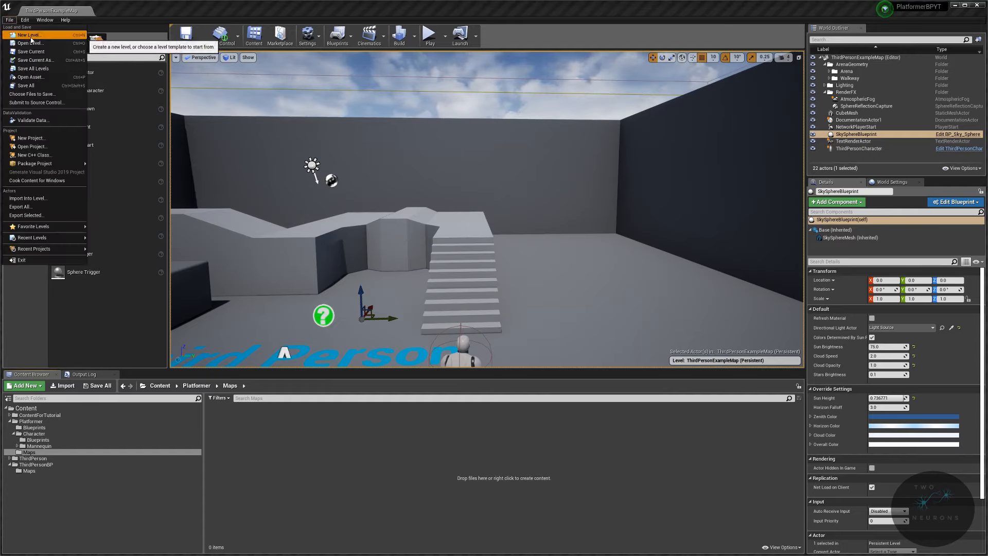
left_click(28, 35)
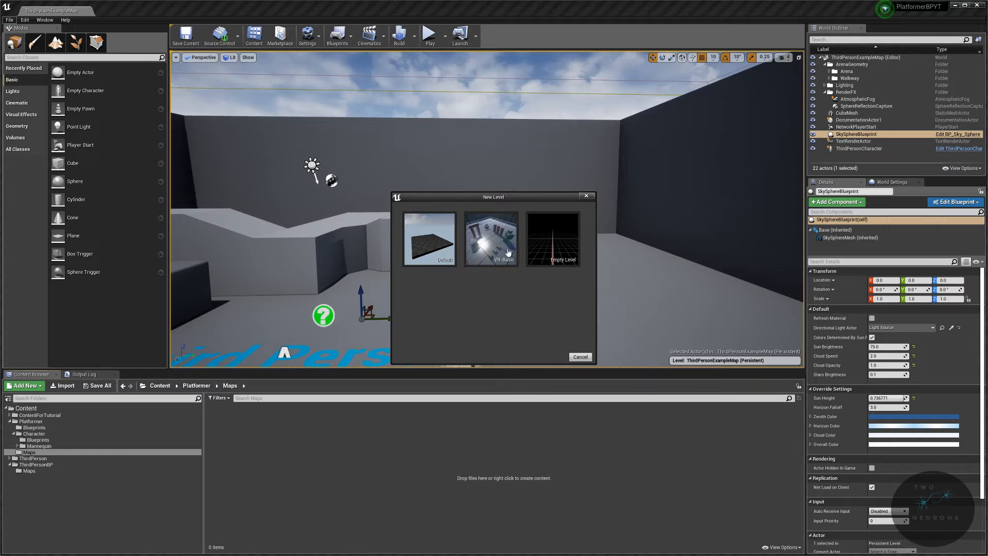
left_click(586, 197)
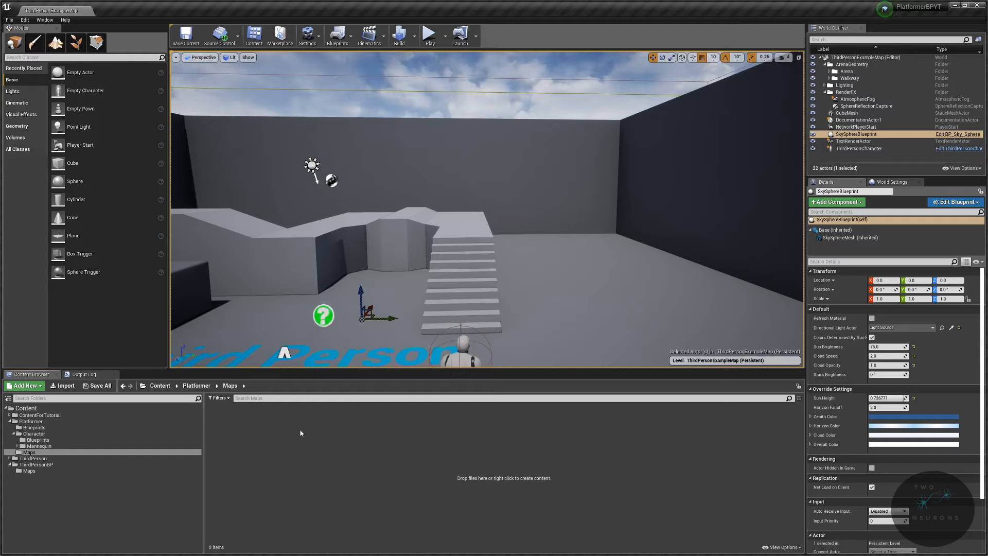
Step: Create a level named Level01 in Platformer's Maps folder and open it, saving the ThirdPersonCharacter blueprint and the new level
right_click(280, 435)
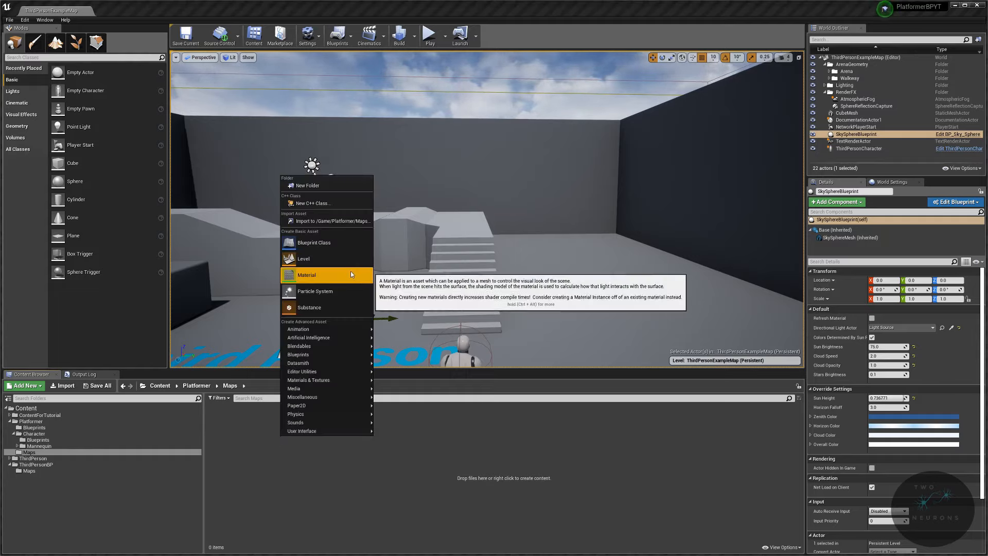
left_click(334, 266)
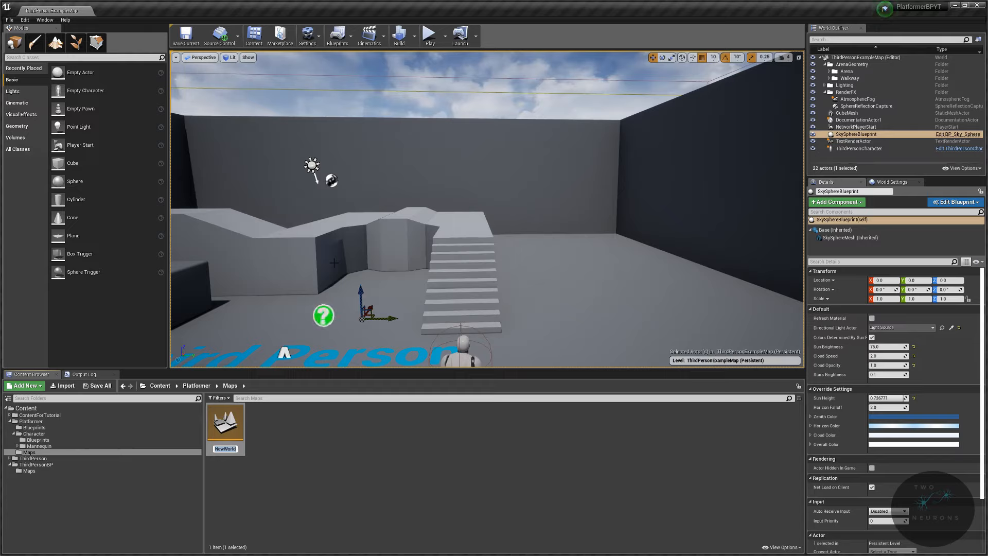
type("Level01")
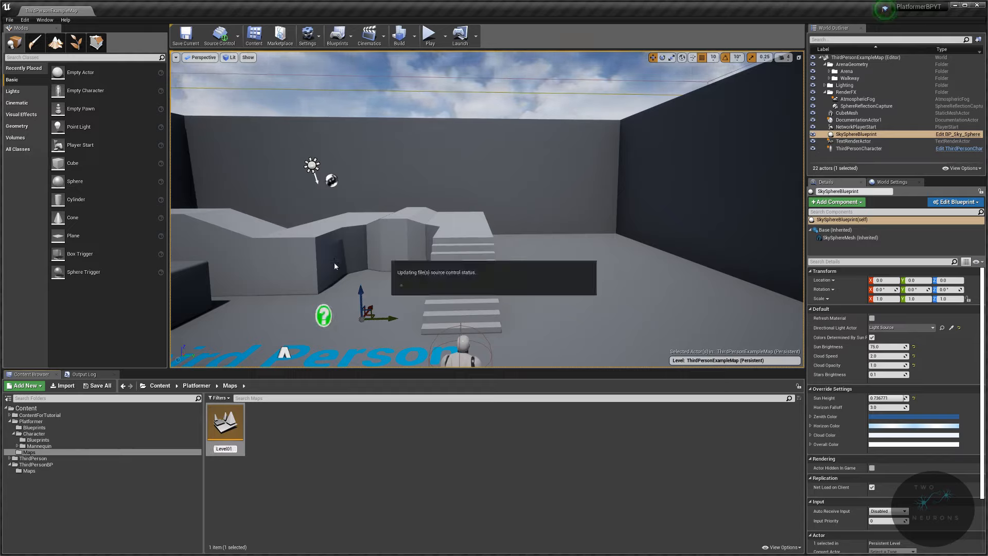
key("Return")
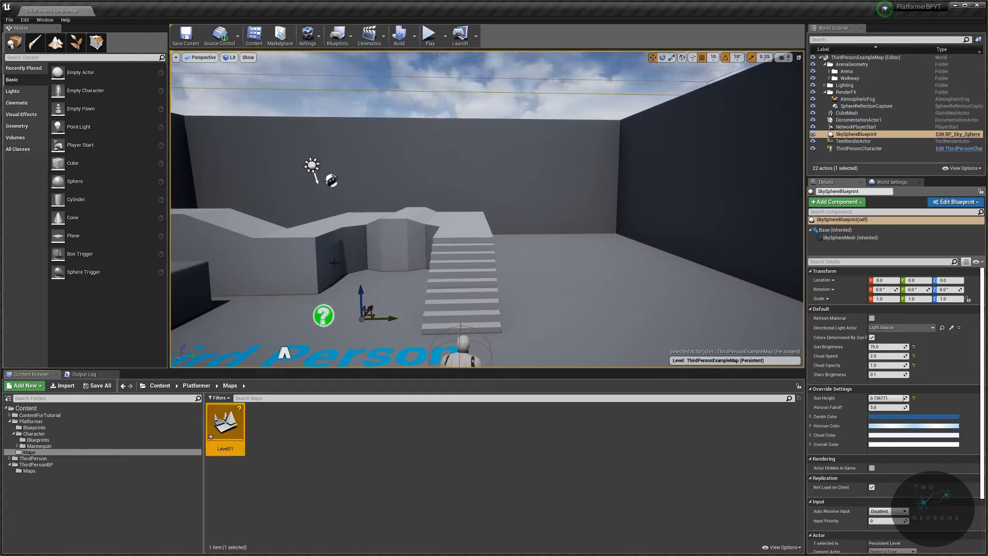
double_click(225, 422)
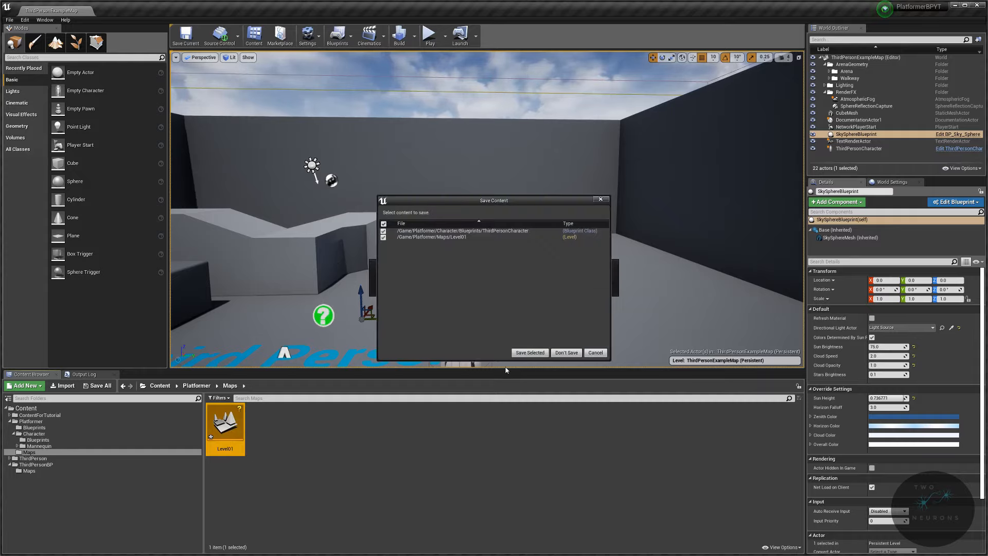
left_click(530, 352)
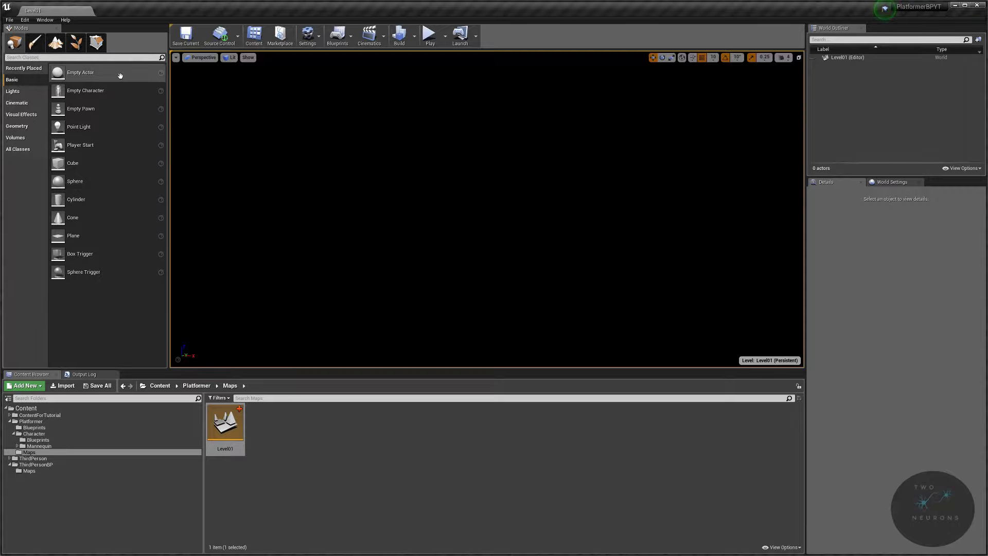
Step: Find BP_Sky_Sphere by searching for "sky", place it in the level and set its location to 0, 0, 0
left_click(26, 57)
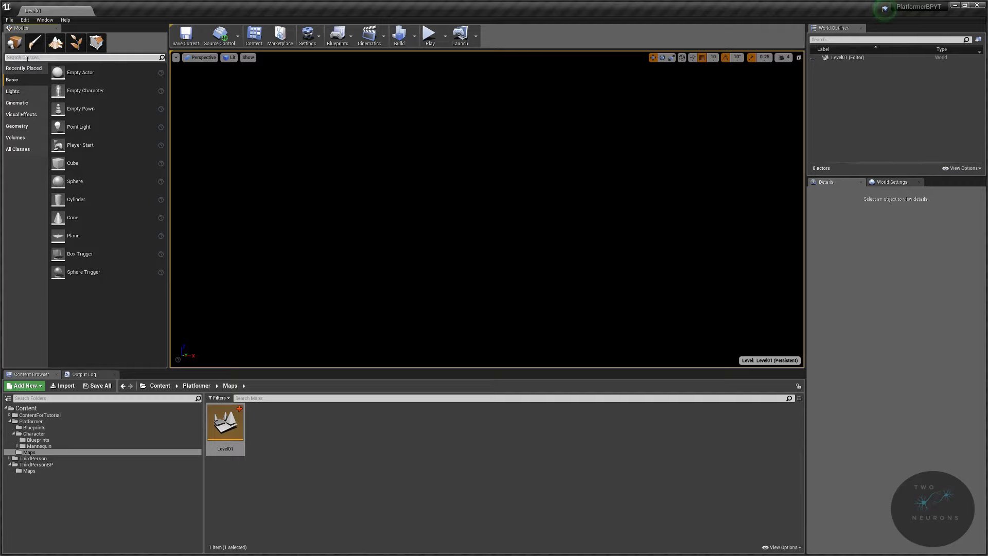
type("sky")
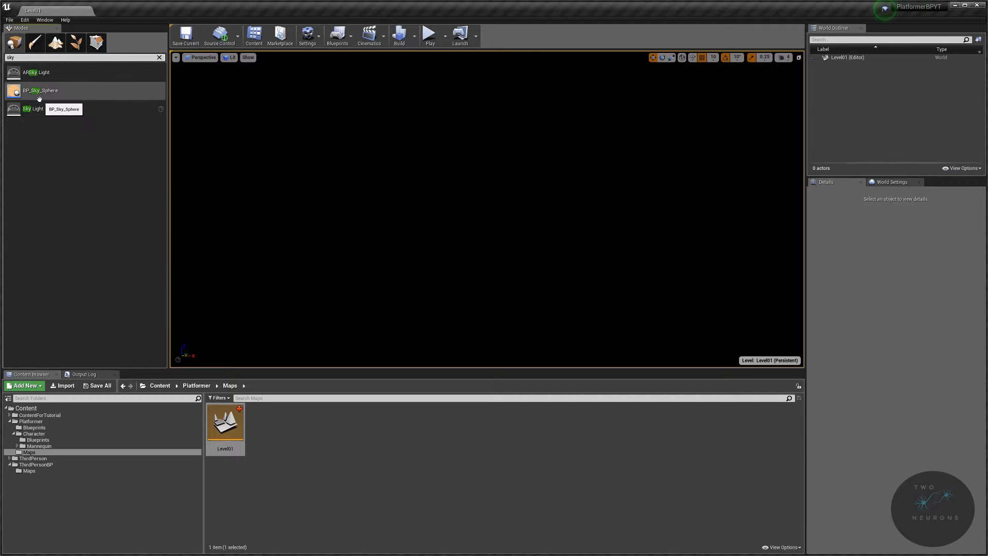
left_click_drag(57, 96, 459, 176)
right_click_drag(752, 221, 571, 212)
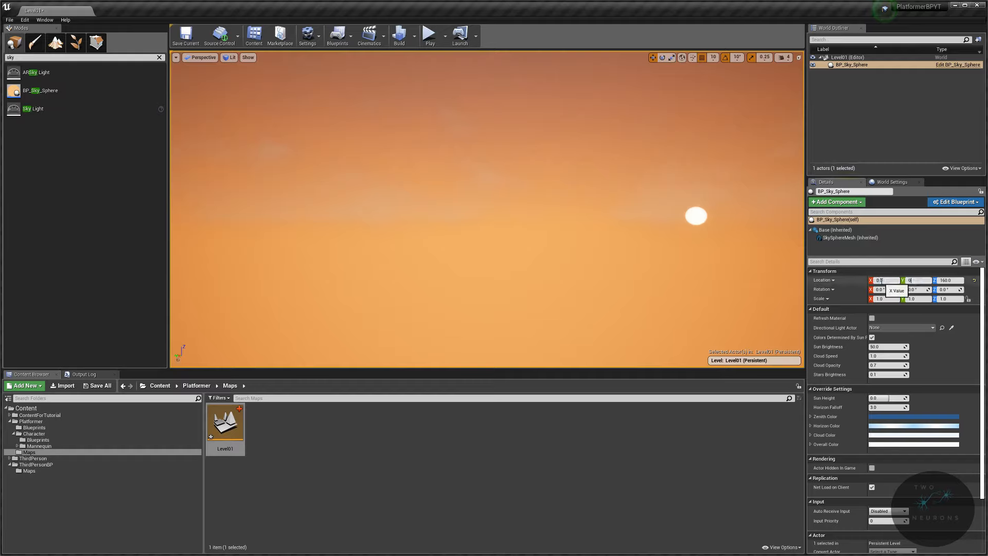
key("Tab")
type("0")
key("Return")
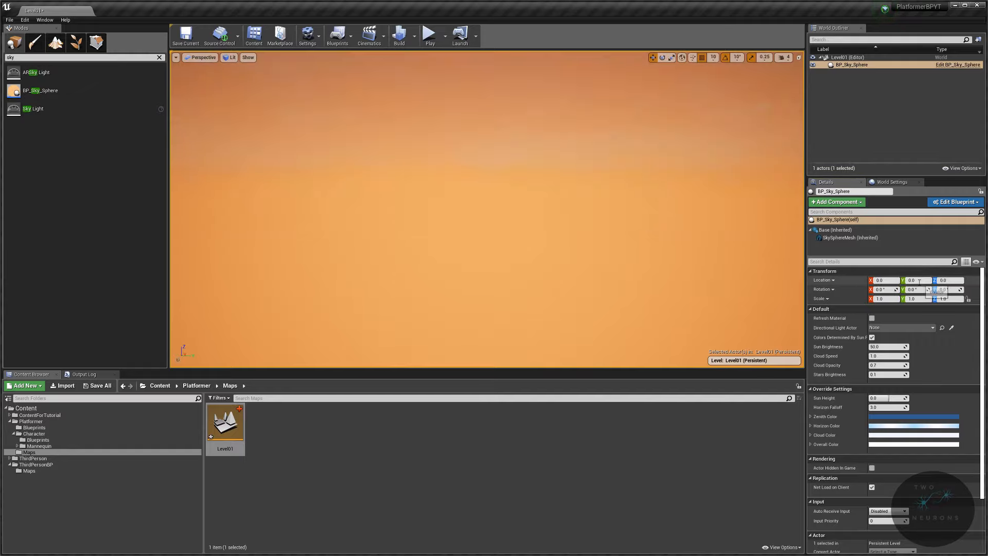
right_click_drag(697, 271, 937, 219)
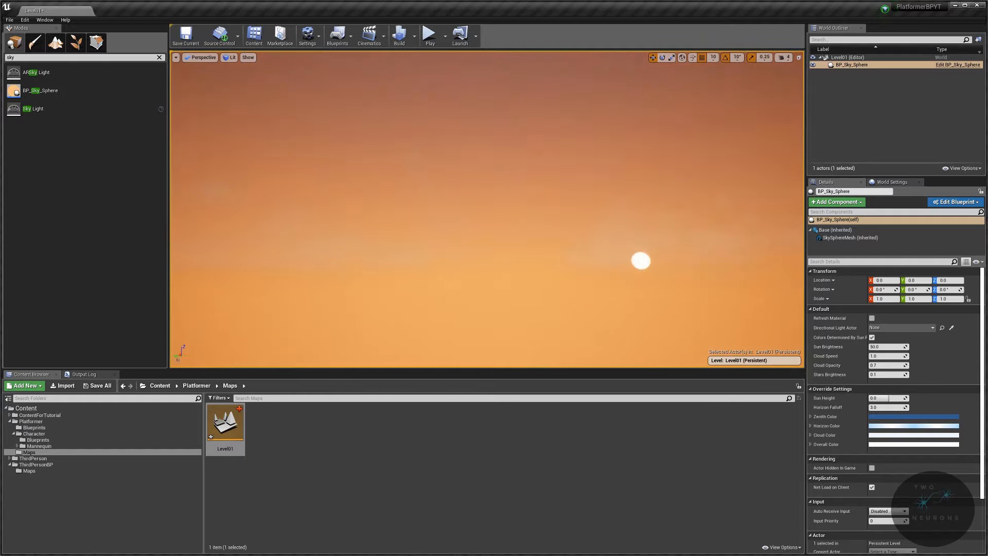
Step: Place a Directional Light from the Lights category in the level
left_click(160, 57)
left_click(29, 94)
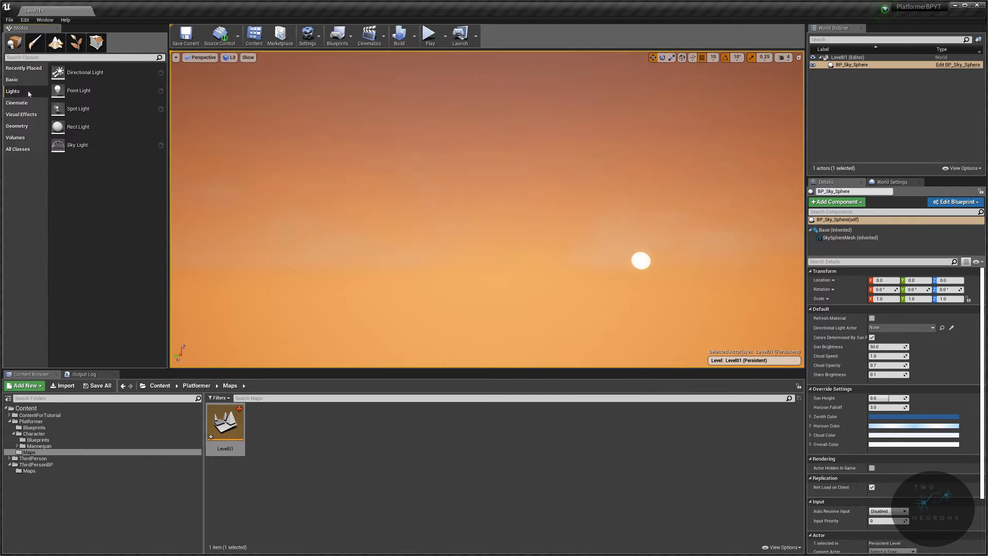
left_click_drag(116, 72, 426, 235)
mouse_move(445, 240)
right_mouse_down()
mouse_move(340, 258)
mouse_move(431, 248)
right_mouse_up()
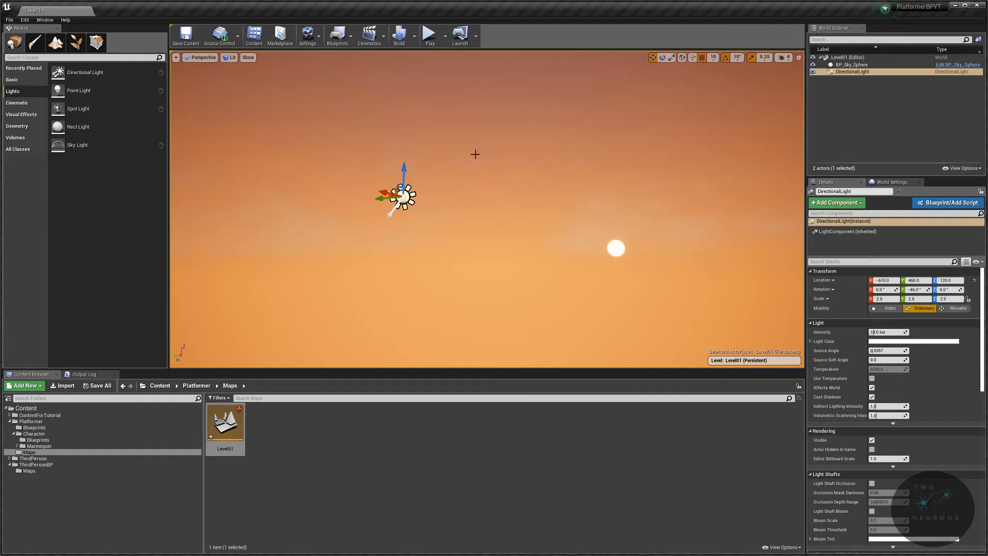
Step: Set the directional light's location to 0 on the X, Y and Z axes
left_click(894, 280)
type("0")
key("Tab")
type("0")
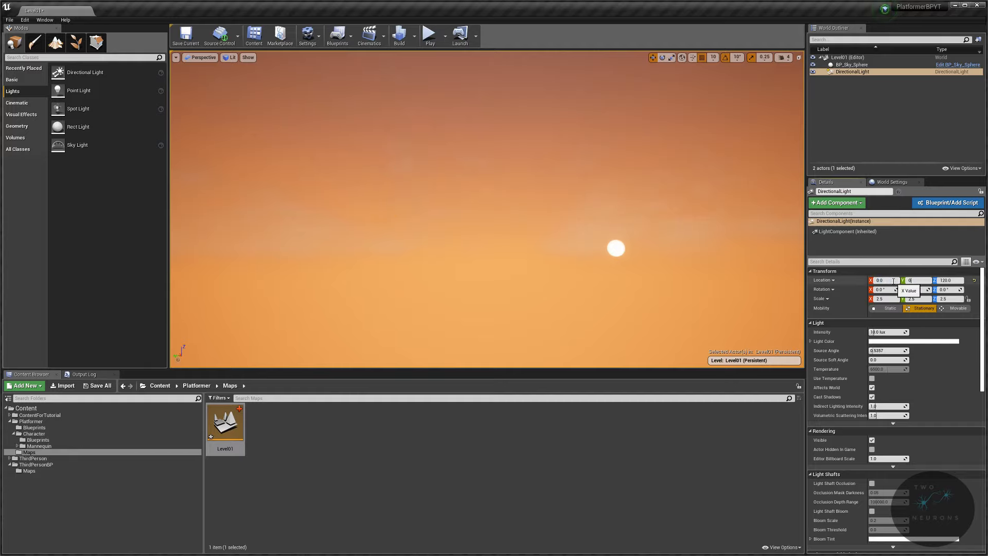
key("Tab")
type("0")
Step: Assign the DirectionalLight as the Directional Light Actor of BP_Sky_Sphere
right_click(687, 251)
right_click_drag(687, 251, 719, 291)
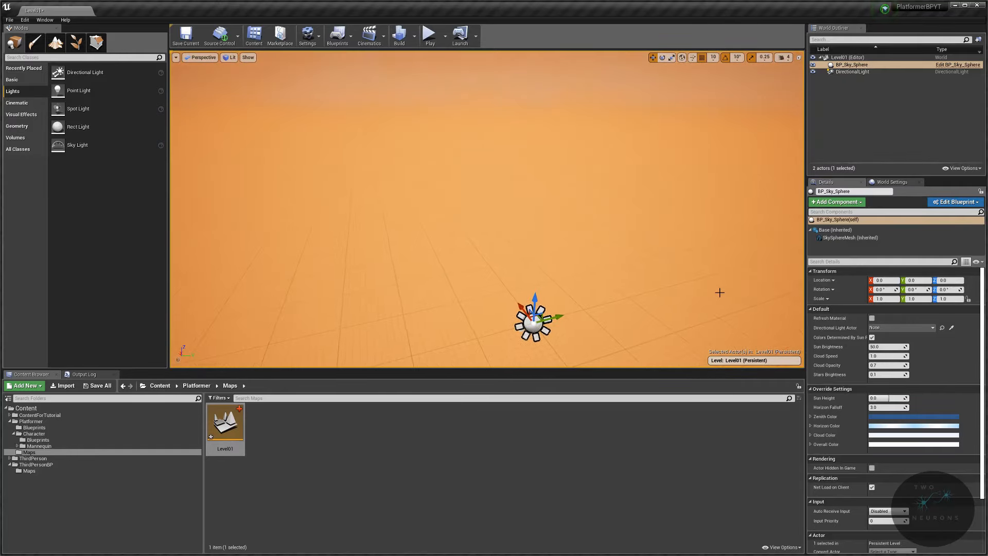
left_click(846, 66)
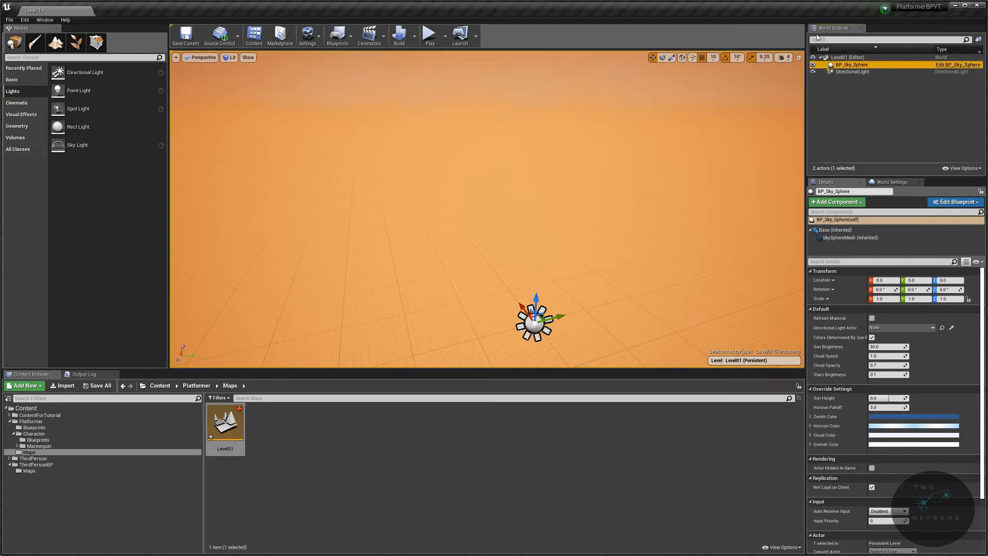
left_click(852, 73)
left_click(850, 65)
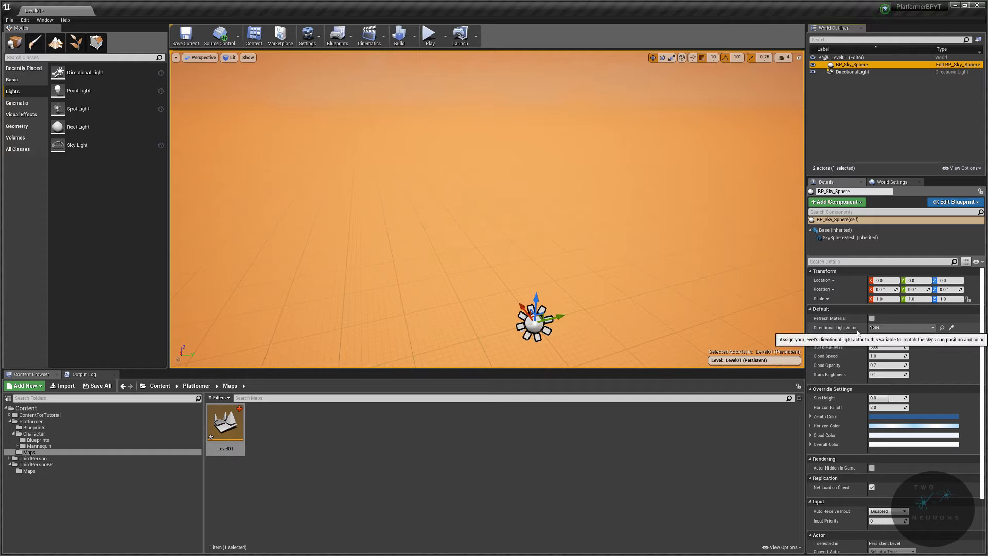
left_click(933, 328)
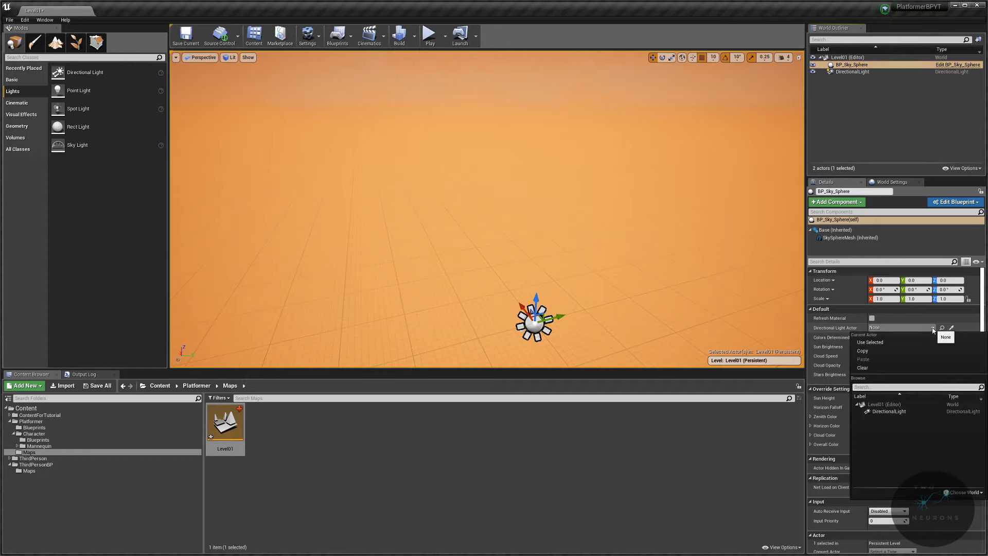
left_click(890, 412)
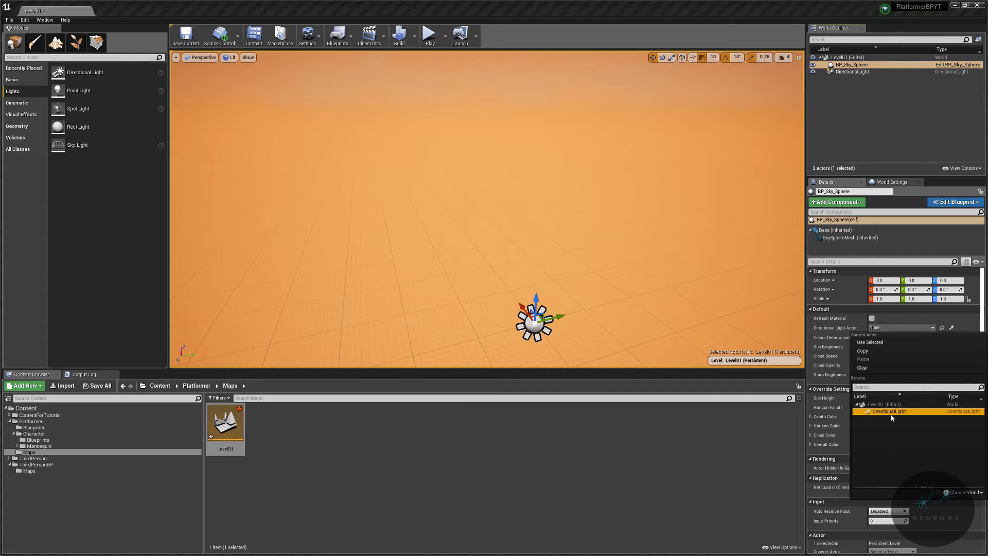
Step: Rotate the directional light about its Y axis so that its arrow points straight up
key("f")
right_click_drag(487, 216, 381, 252)
mouse_move(568, 297)
right_mouse_down()
mouse_move(613, 330)
mouse_move(633, 314)
mouse_move(587, 278)
mouse_move(568, 297)
right_mouse_up()
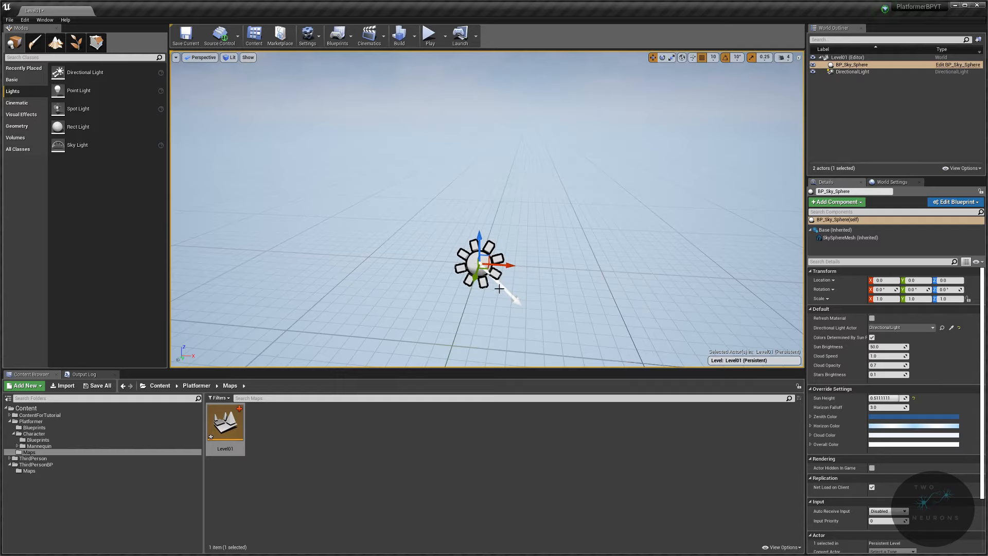
left_click(501, 250)
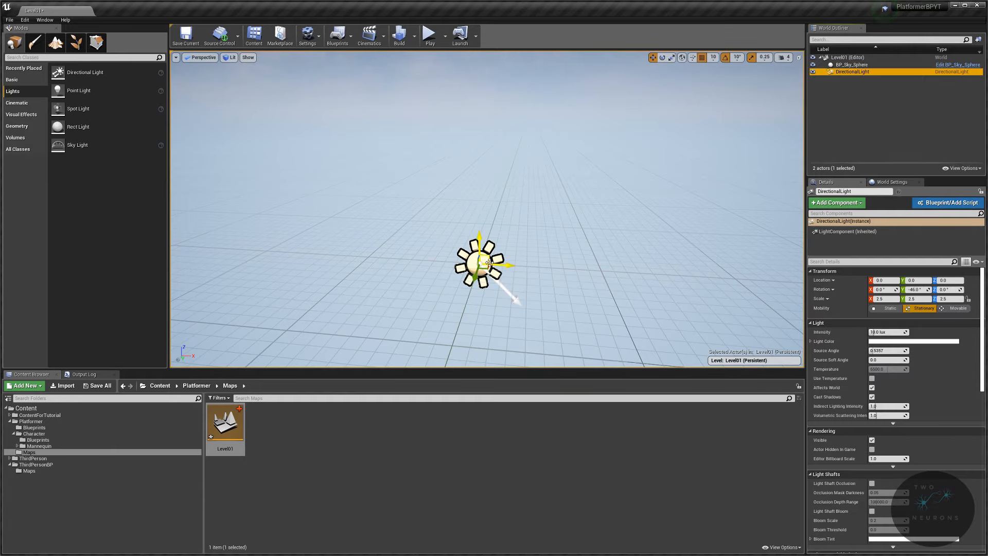
key("e")
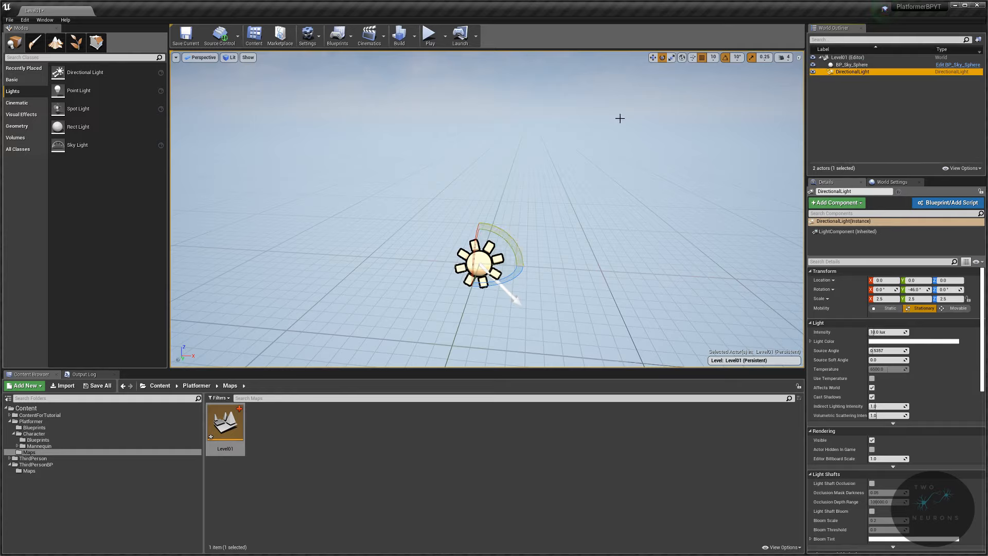
mouse_move(521, 240)
left_mouse_down()
mouse_move(518, 226)
mouse_move(457, 215)
mouse_move(434, 230)
mouse_move(527, 236)
left_mouse_up()
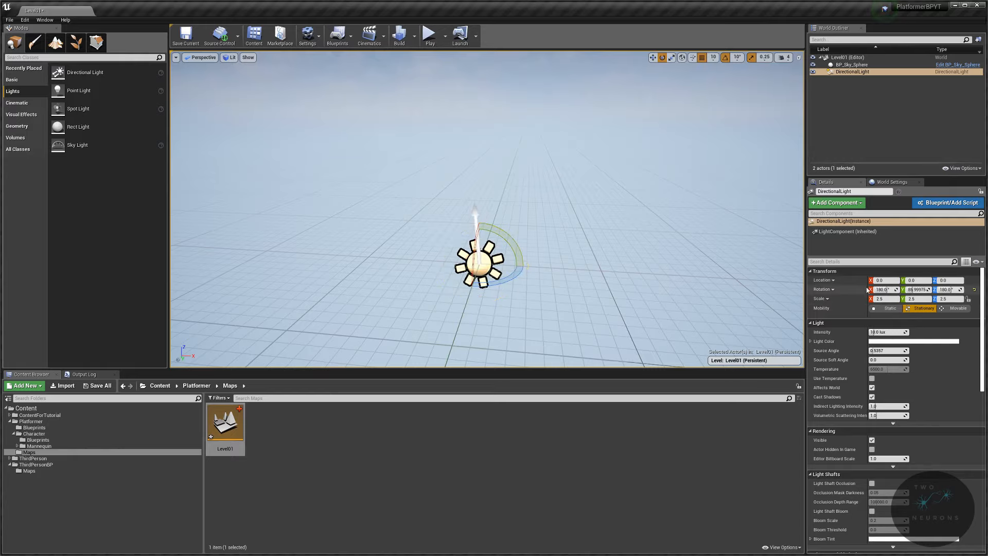
mouse_move(512, 206)
right_mouse_down()
mouse_move(511, 169)
mouse_move(510, 217)
mouse_move(510, 155)
mouse_move(509, 217)
mouse_move(509, 191)
right_mouse_up()
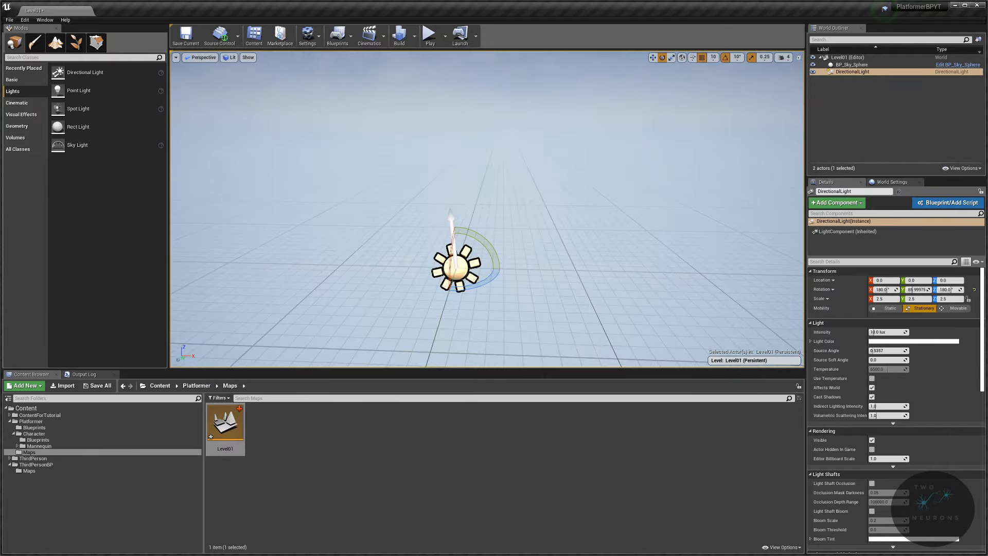
Step: Refresh the material of BP_Sky_Sphere to match the upward-pointing light
left_click(852, 64)
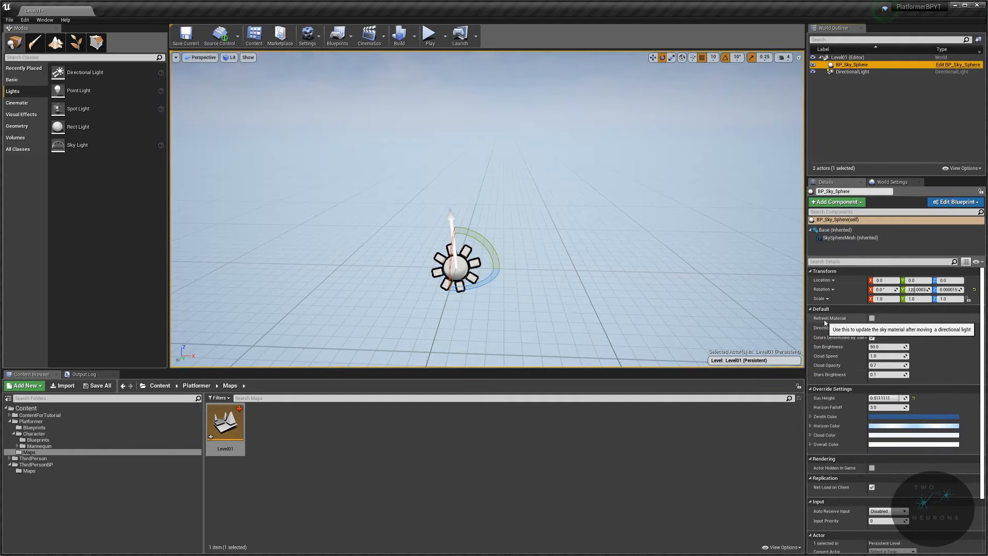
left_click(872, 318)
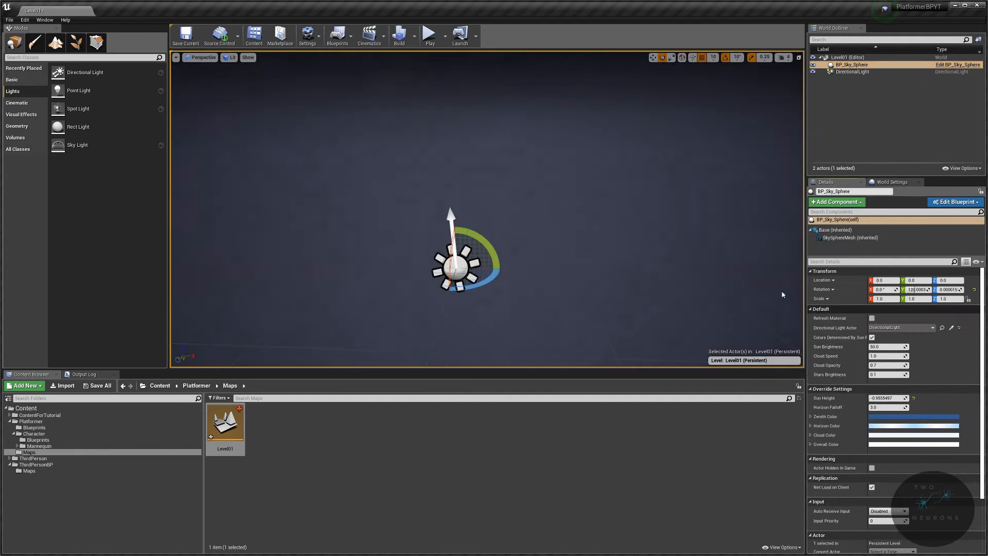
right_click_drag(487, 209, 720, 268)
Step: Rotate the directional light so that its arrow points down, and refresh the material of BP_Sky_Sphere
left_click(851, 71)
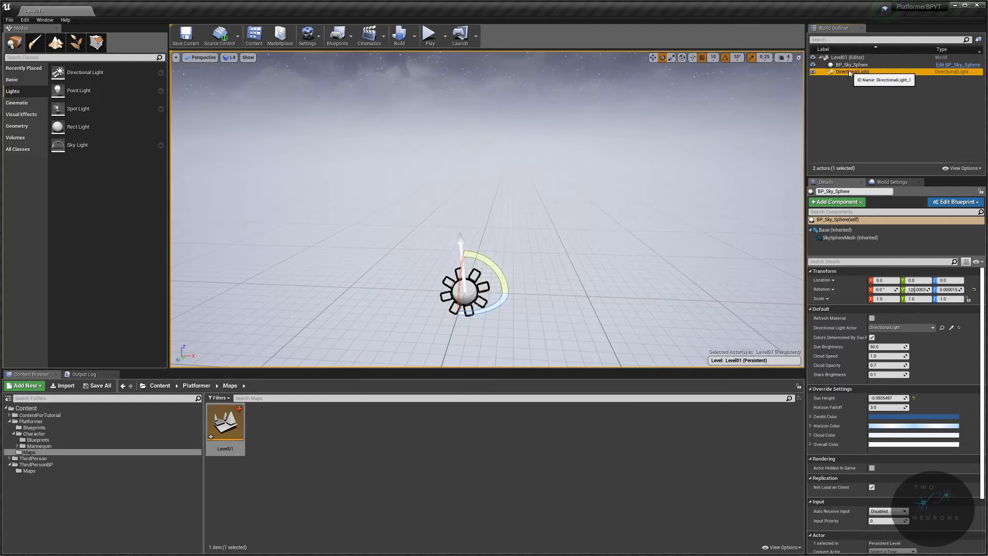
left_click_drag(489, 260, 412, 286)
left_click(833, 65)
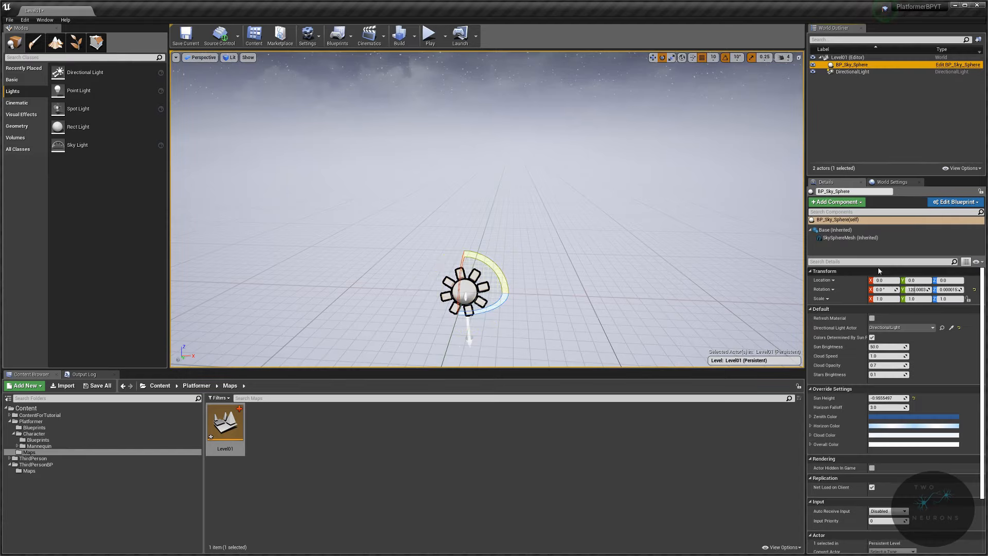
left_click(871, 318)
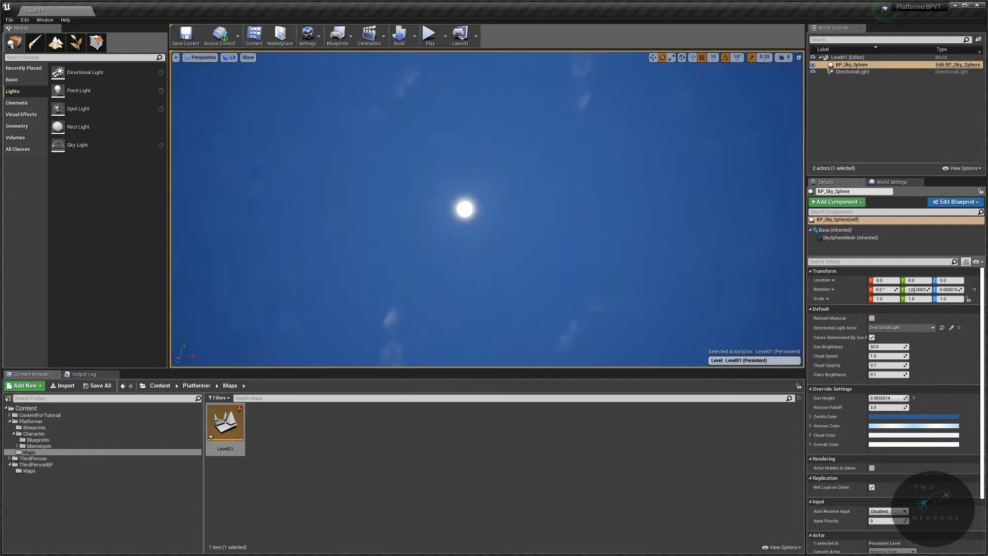
right_click_drag(487, 209, 495, 350)
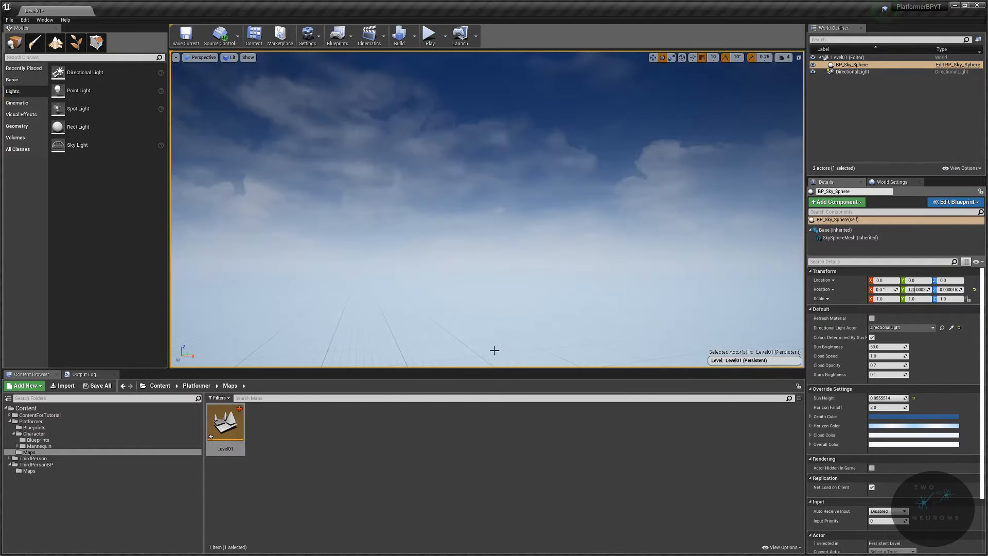
right_click_drag(522, 219, 521, 236)
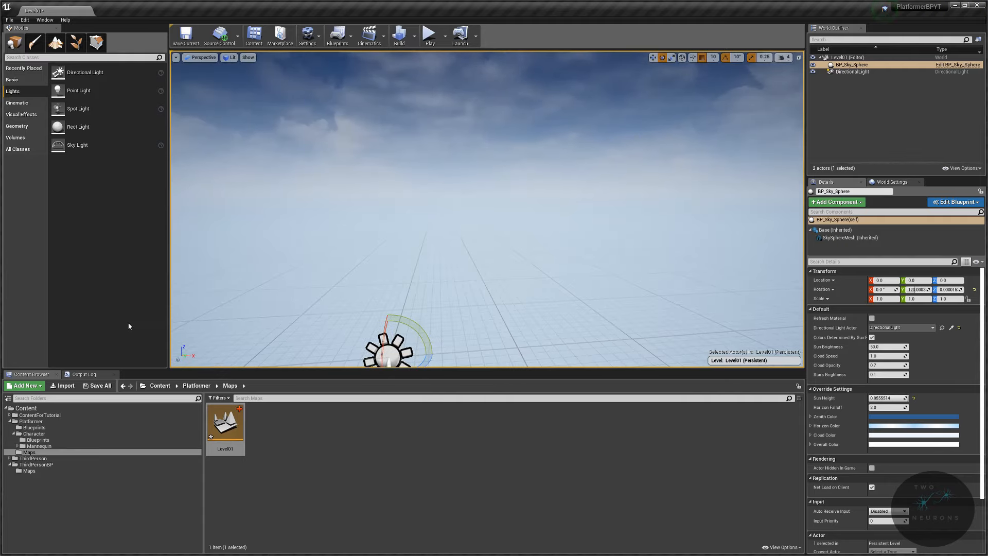
Step: Create an Actor Blueprint class named BP_Platform in the Platformer/Blueprints folder
left_click(34, 427)
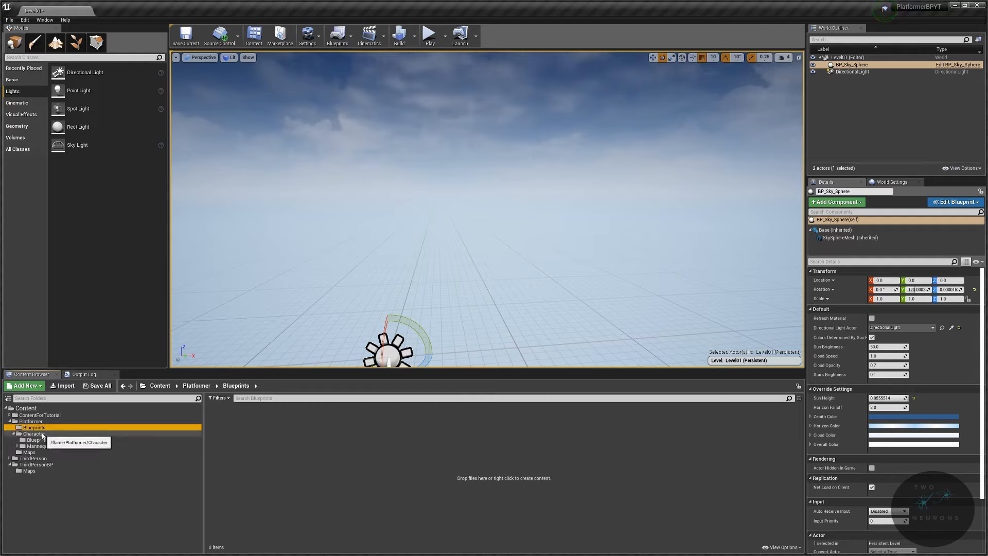
right_click(280, 450)
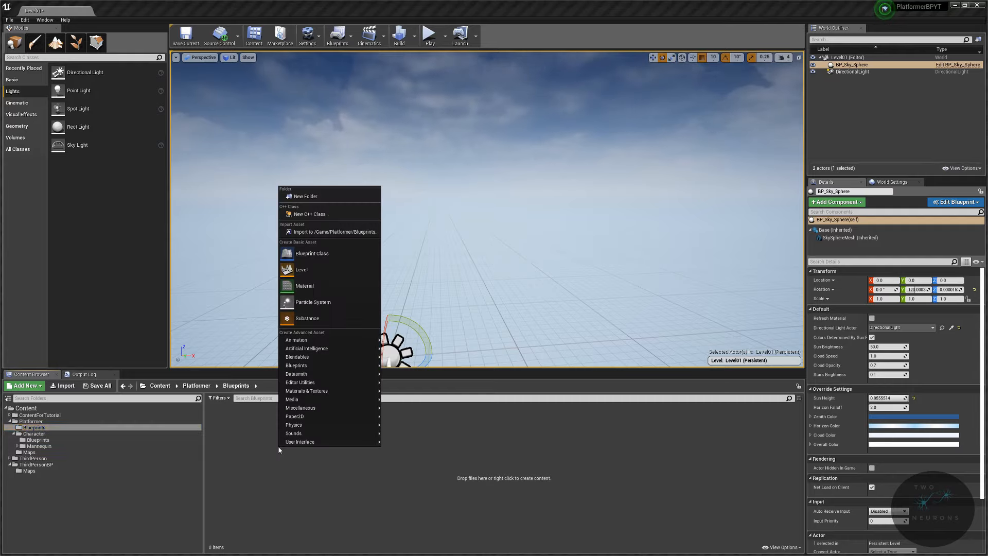
left_click(309, 254)
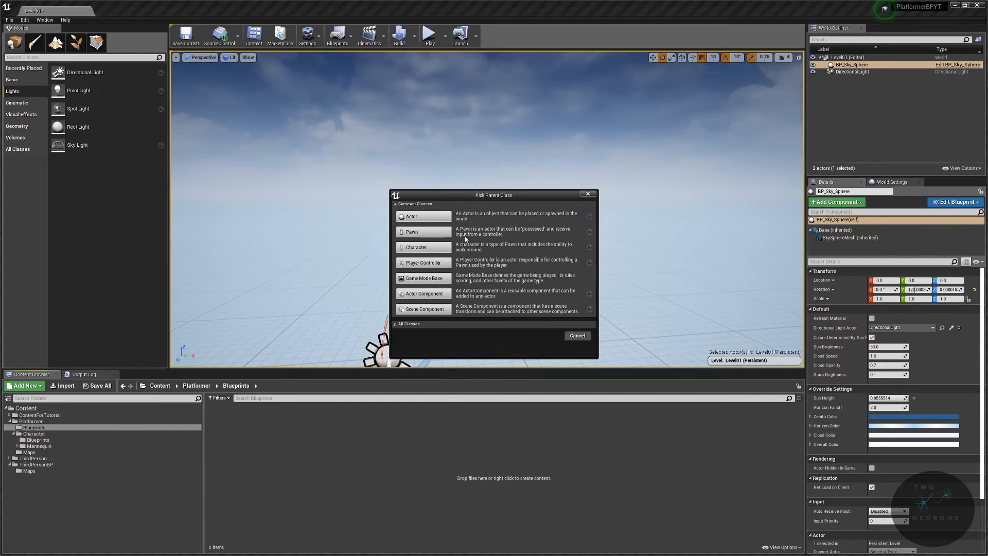
left_click(395, 325)
scroll(446, 371, "down", 10)
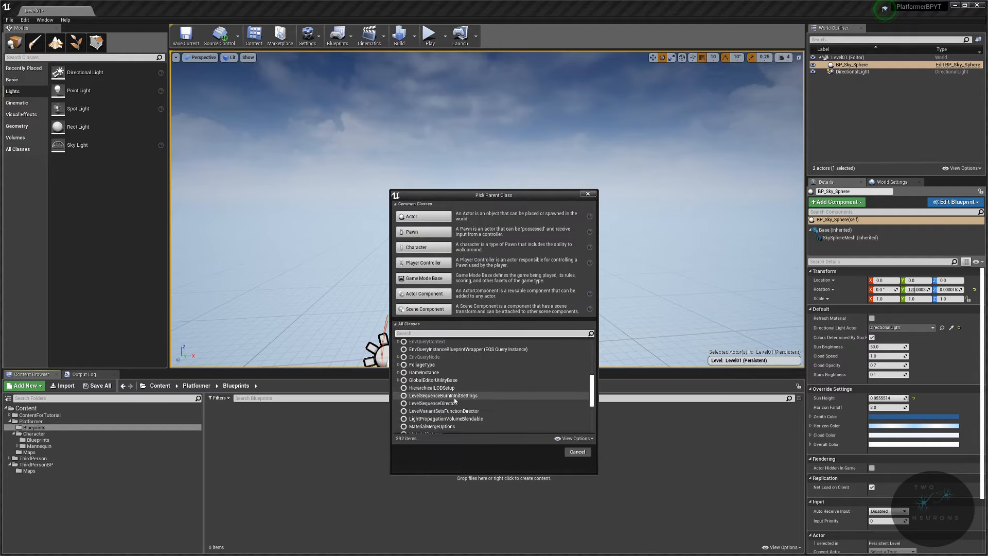
scroll(453, 391, "up", 10)
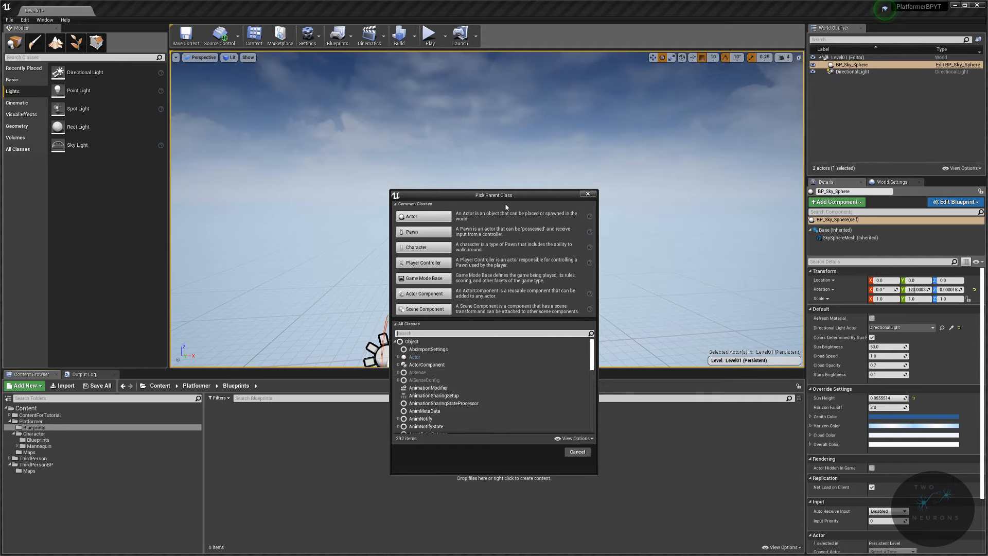
left_click(412, 216)
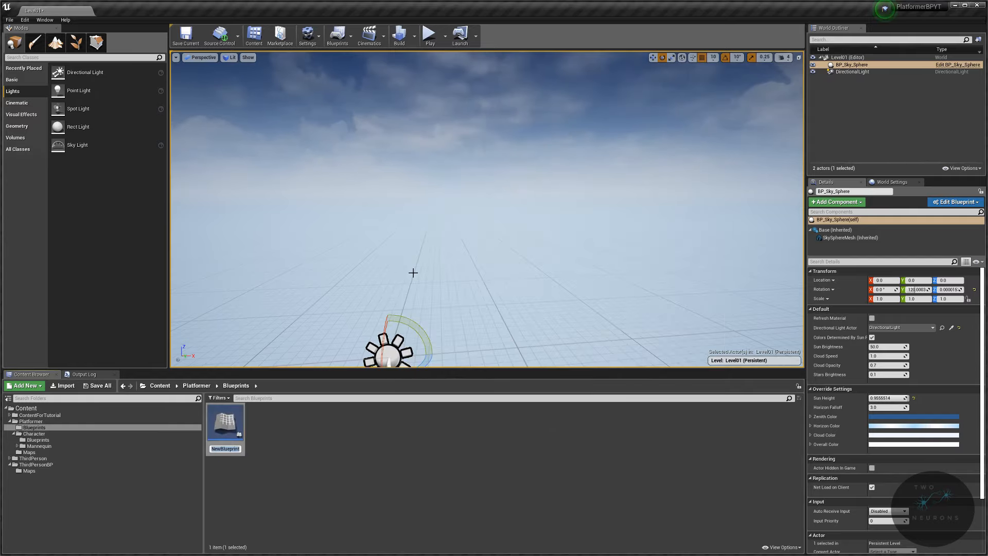
type("BP_")
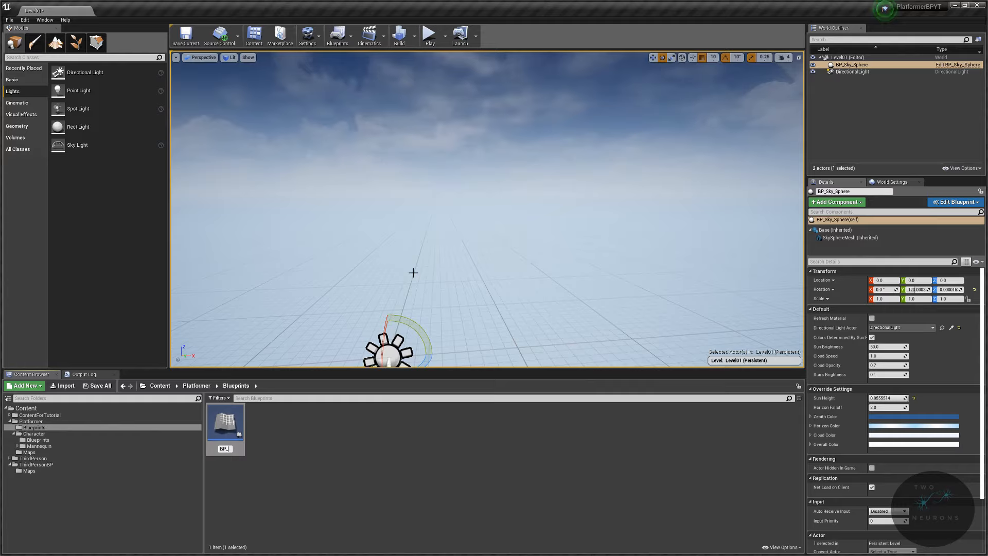
type("Po")
type("atform")
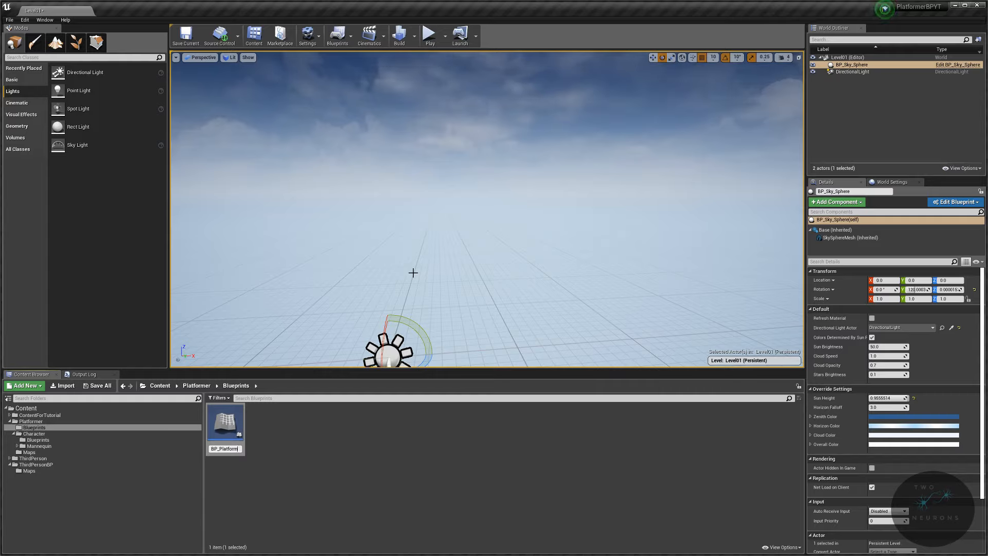
key("Return")
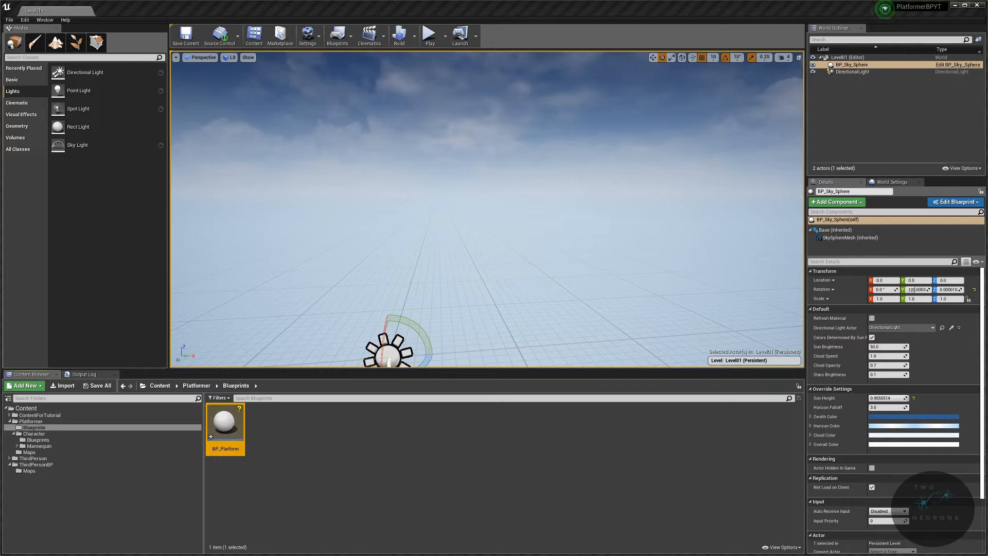
Step: Open BP_Platform with its editor docked beside the Level01 tab, and add a Scene component under the default scene root
double_click(225, 423)
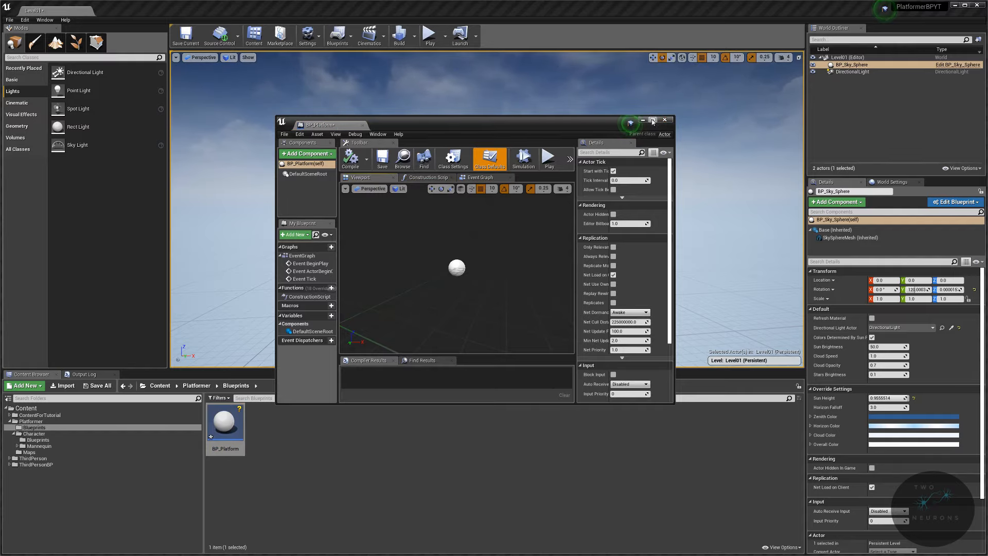
left_click_drag(319, 125, 116, 17)
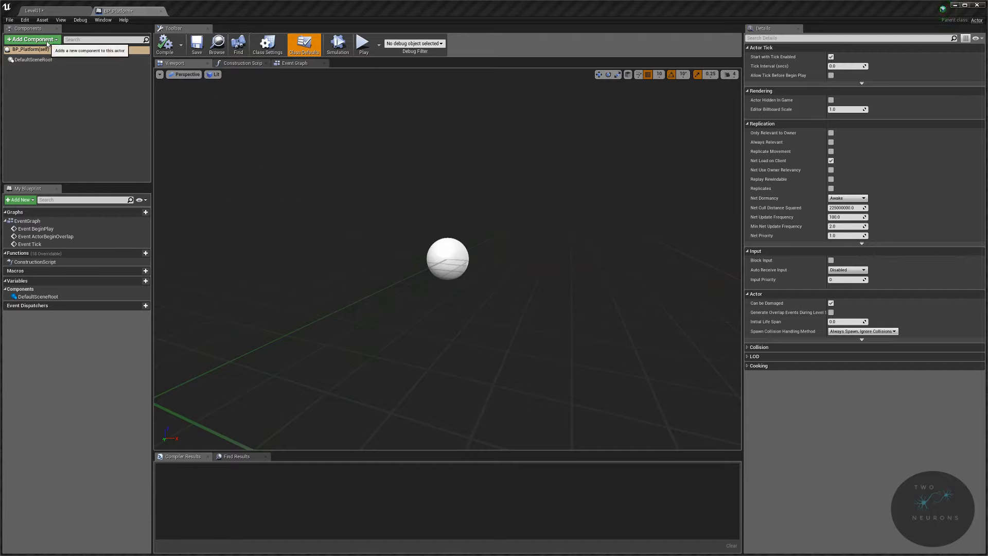
left_click(18, 43)
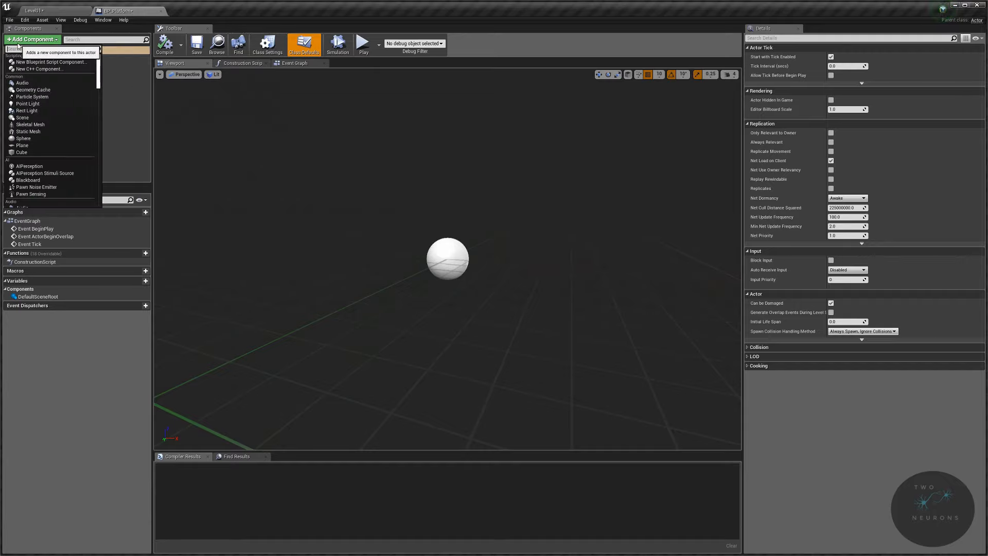
type("scene")
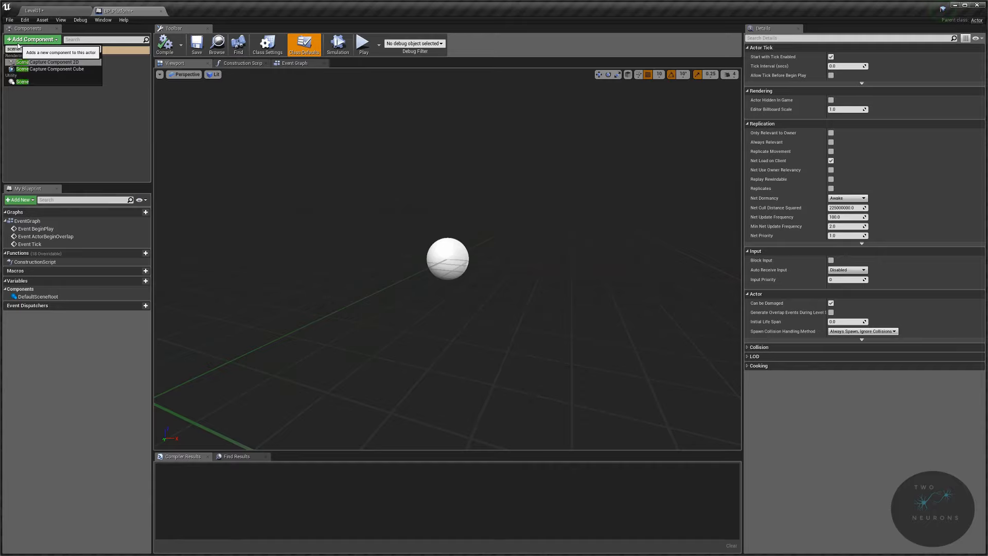
left_click(22, 82)
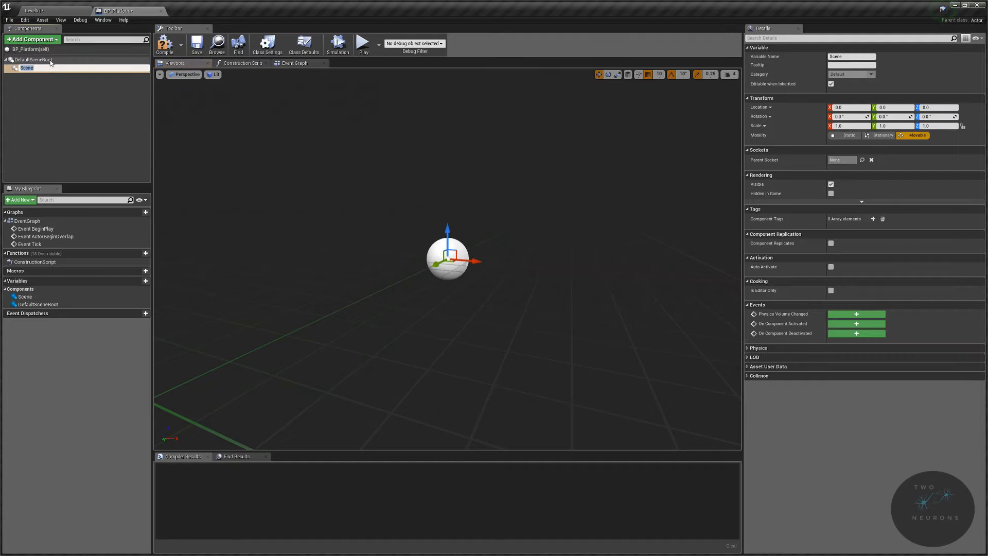
key("Return")
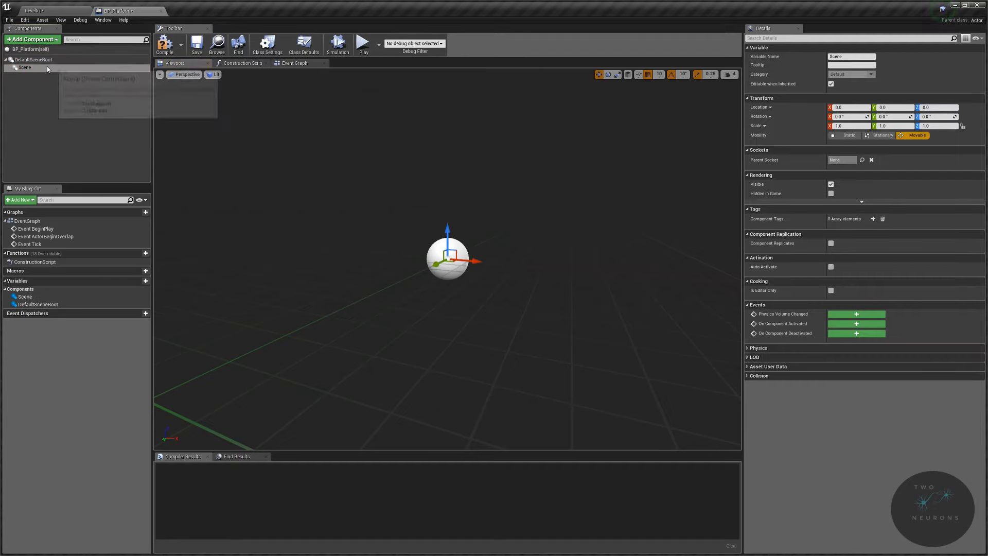
Step: Replace BP_Platform's DefaultSceneRoot with the Scene component and compile the blueprint
left_click(23, 70)
left_click_drag(24, 70, 34, 63)
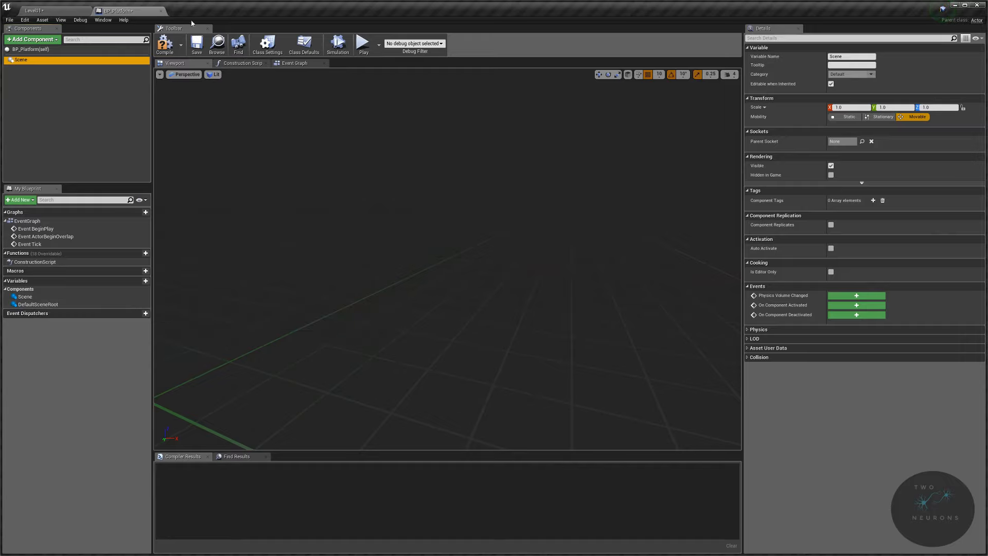
left_click(164, 45)
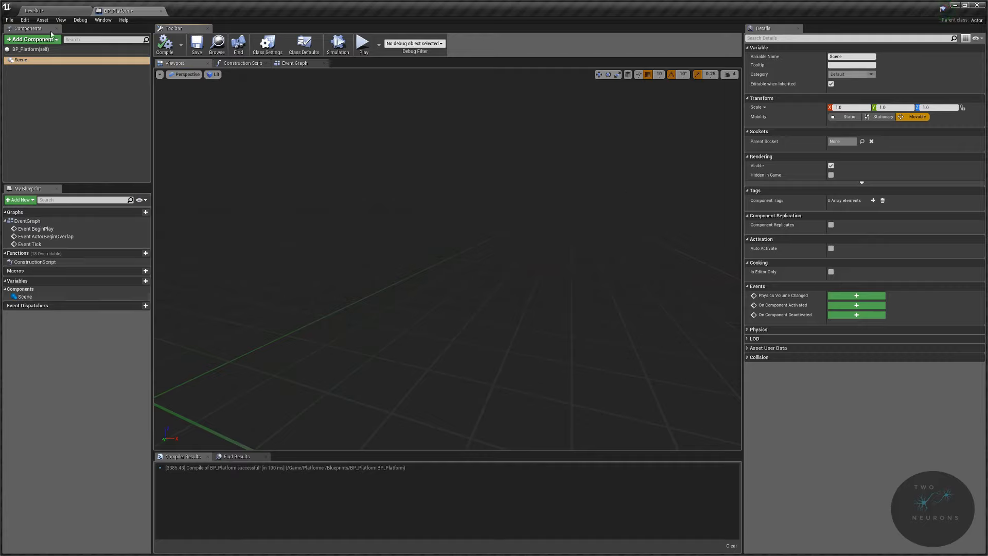
Step: Add a Static Mesh component named Platform under the Scene root of BP_Platform
right_click_drag(443, 258, 349, 158)
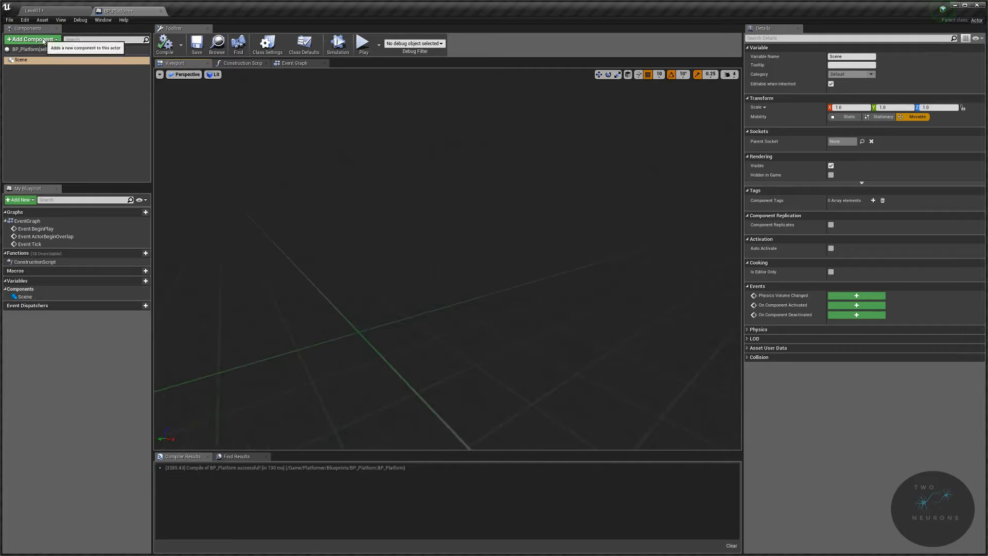
left_click(41, 41)
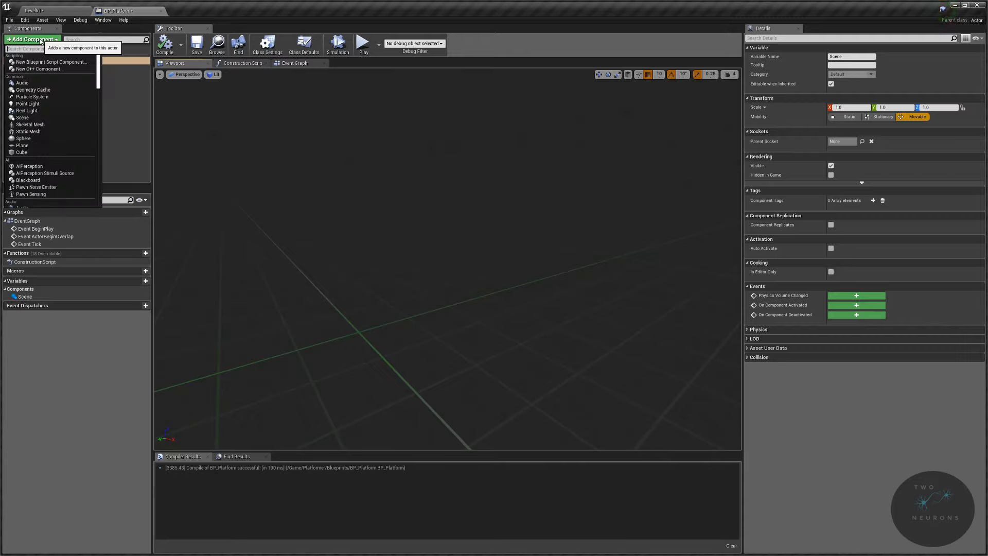
type("static mes")
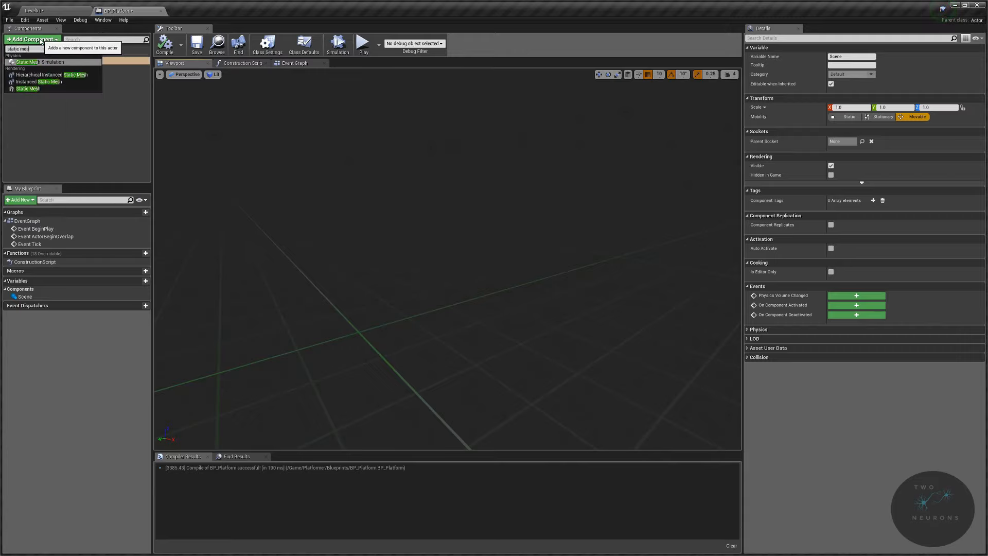
type("h")
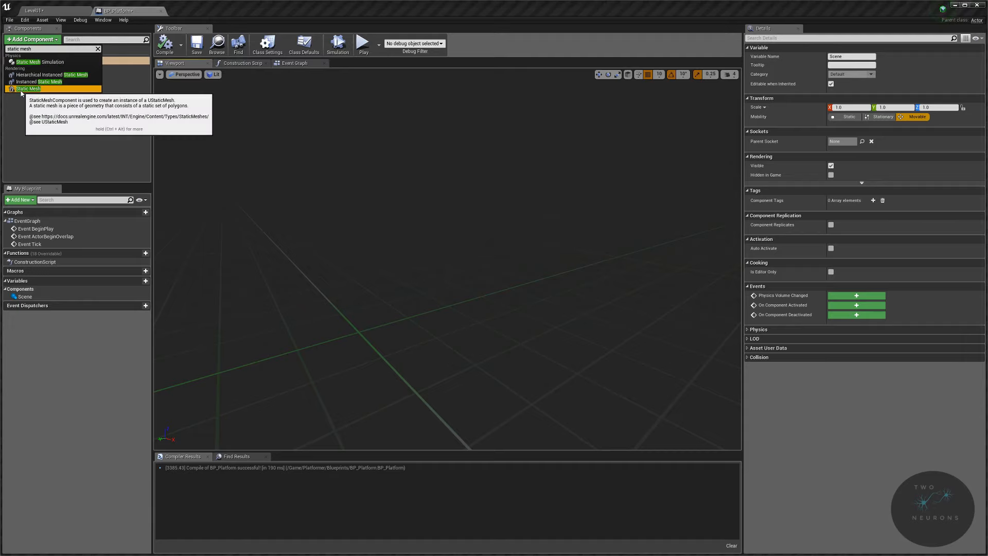
left_click(28, 89)
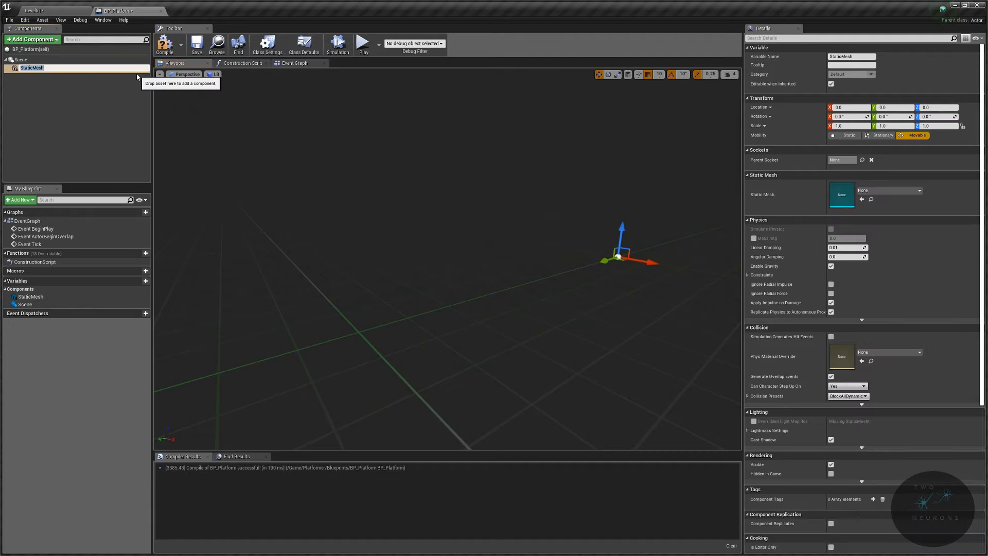
type("Platform")
key("Return")
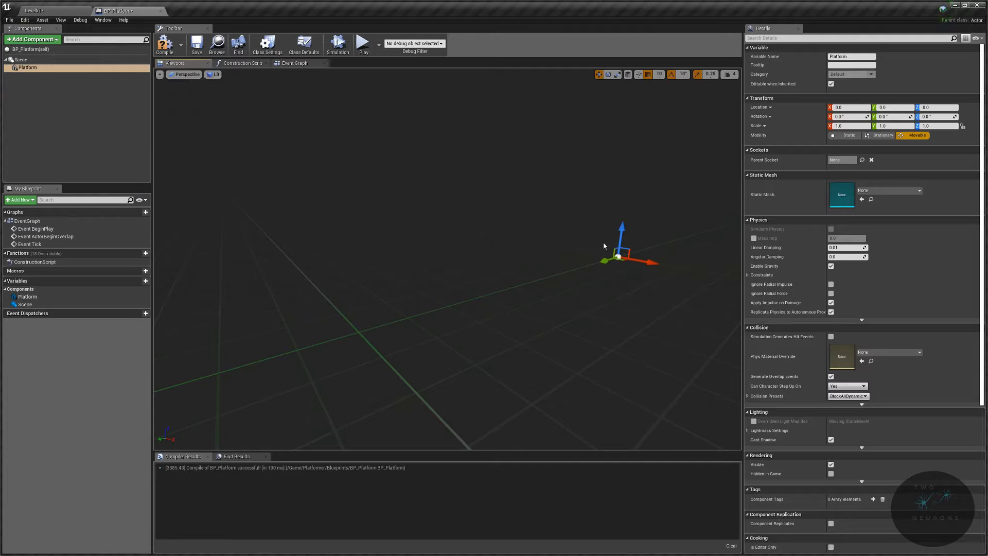
Step: Assign the 1M_Cube mesh to the Platform component and compile BP_Platform
right_click_drag(632, 244, 601, 242)
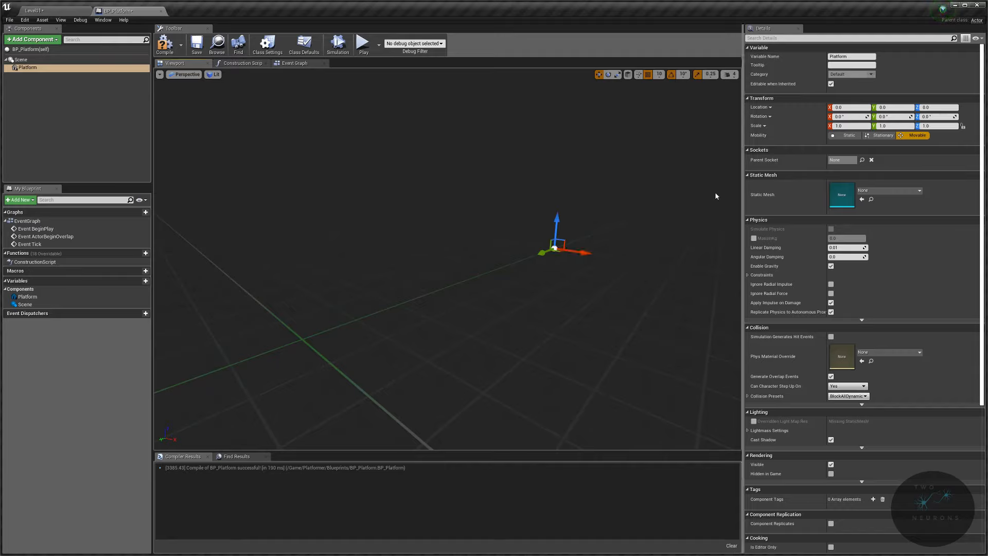
right_click_drag(717, 196, 502, 224)
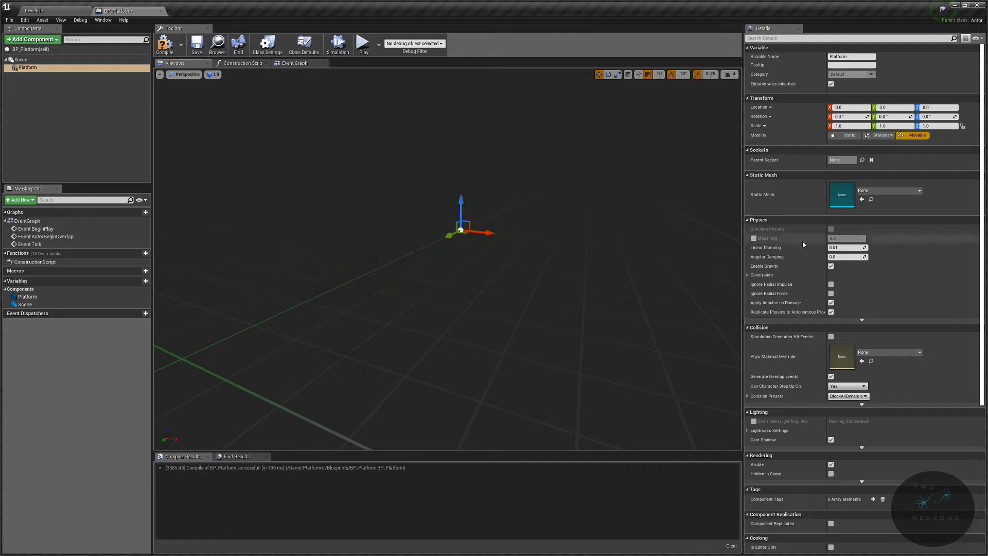
left_click(843, 138)
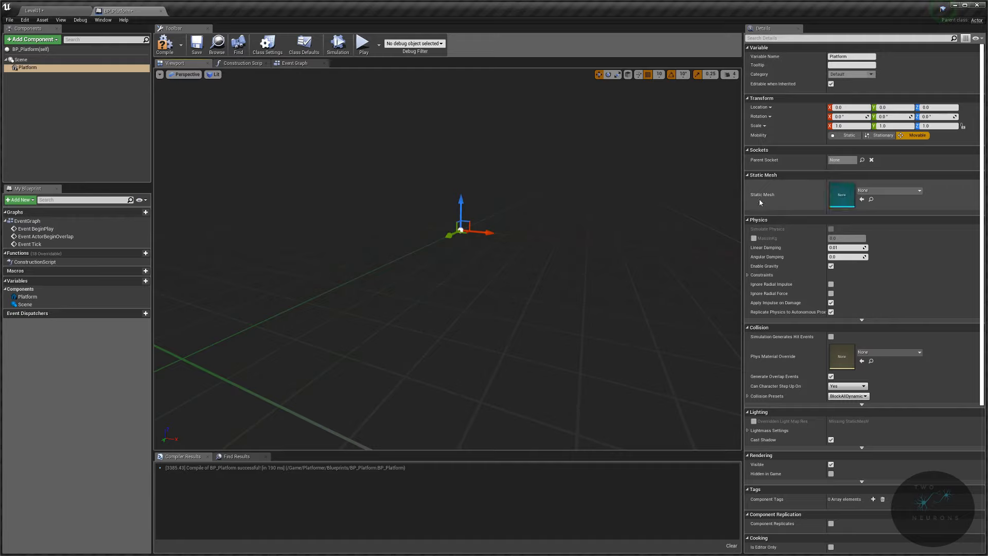
left_click(893, 190)
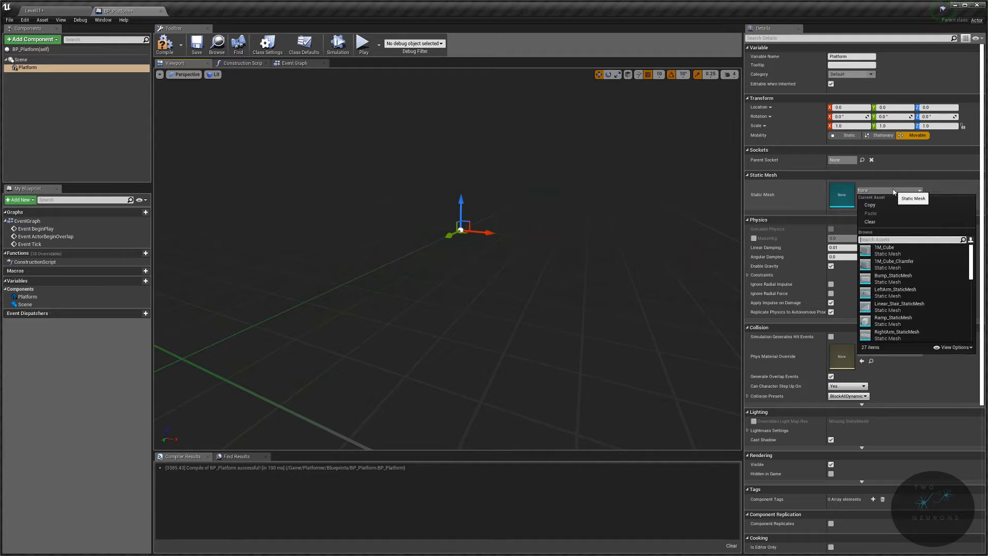
left_click(884, 251)
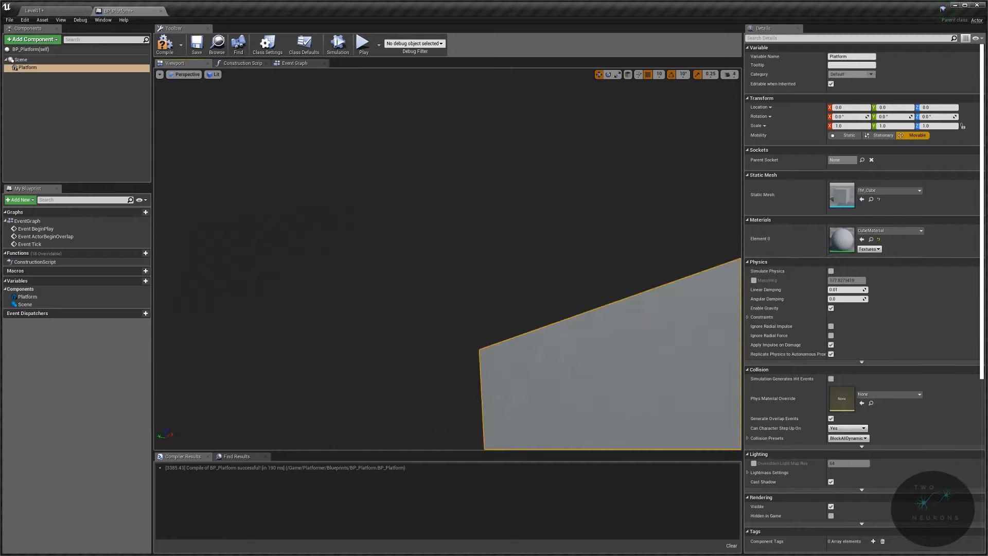
key("s")
right_click_drag(483, 255, 499, 309)
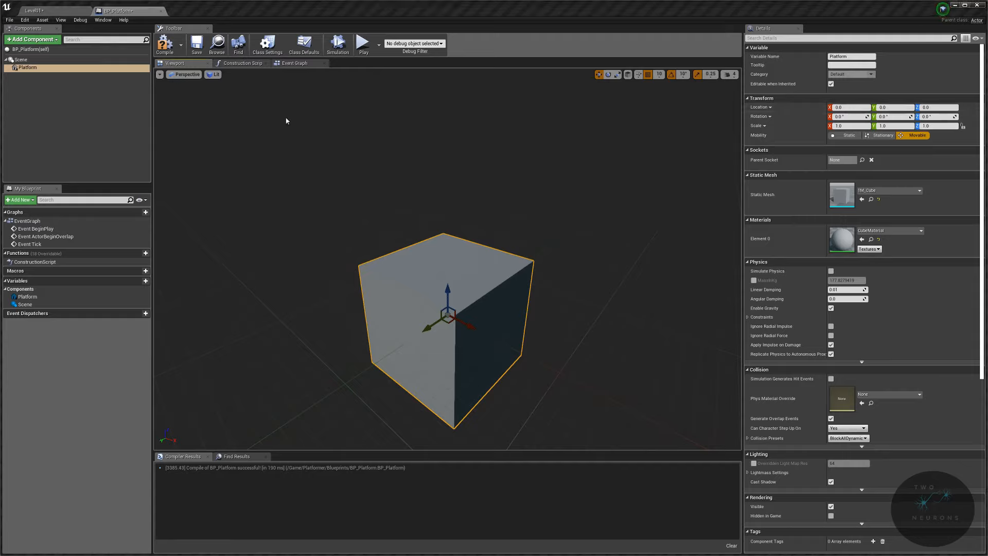
left_click(166, 45)
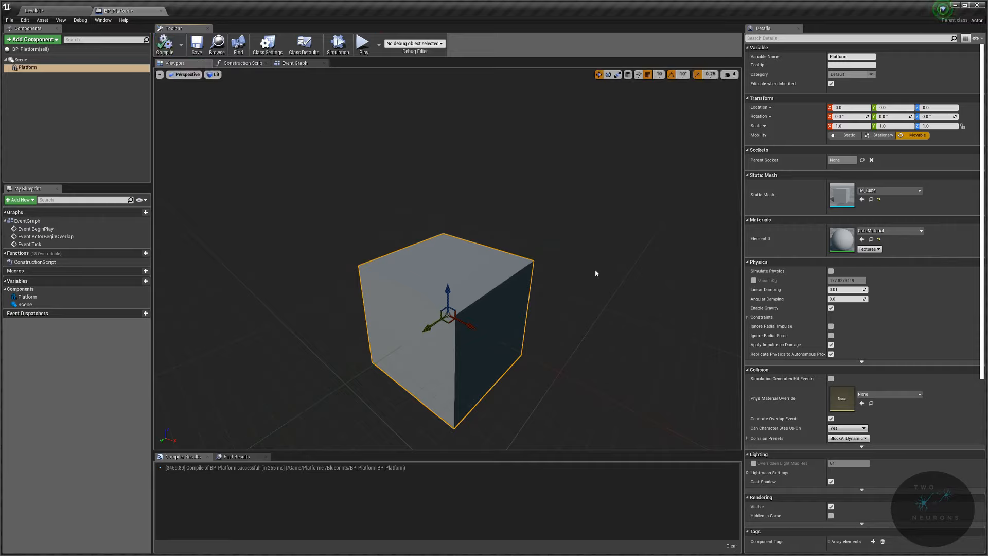
Step: Return to Level01 and place an instance of BP_Platform on the grid near the directional light
left_click(34, 11)
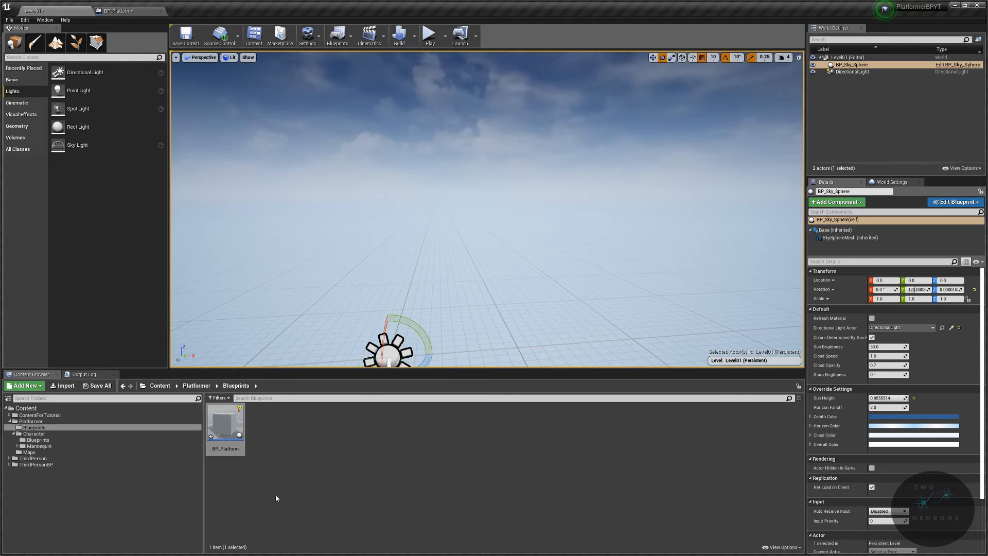
left_click_drag(226, 424, 427, 332)
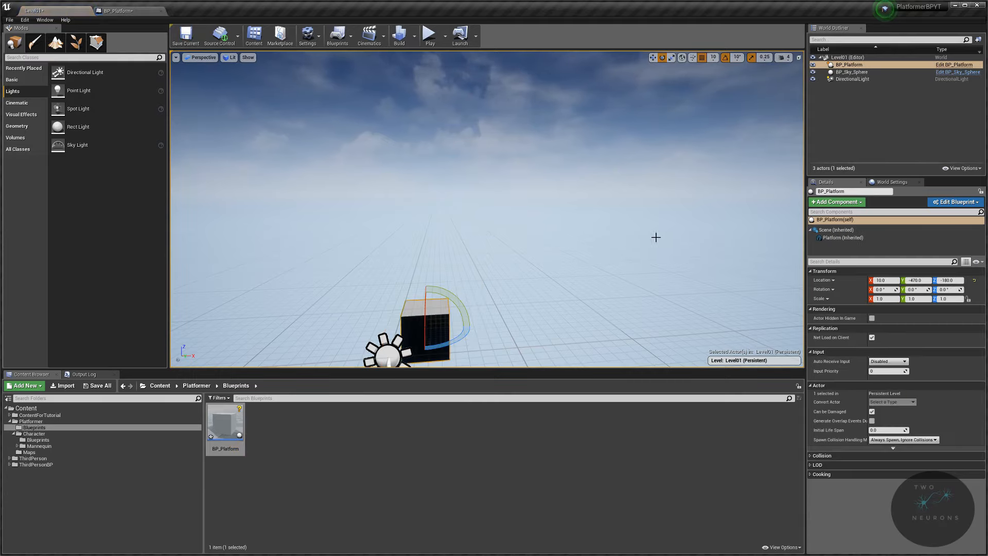
left_click_drag(461, 280, 386, 317, "alt")
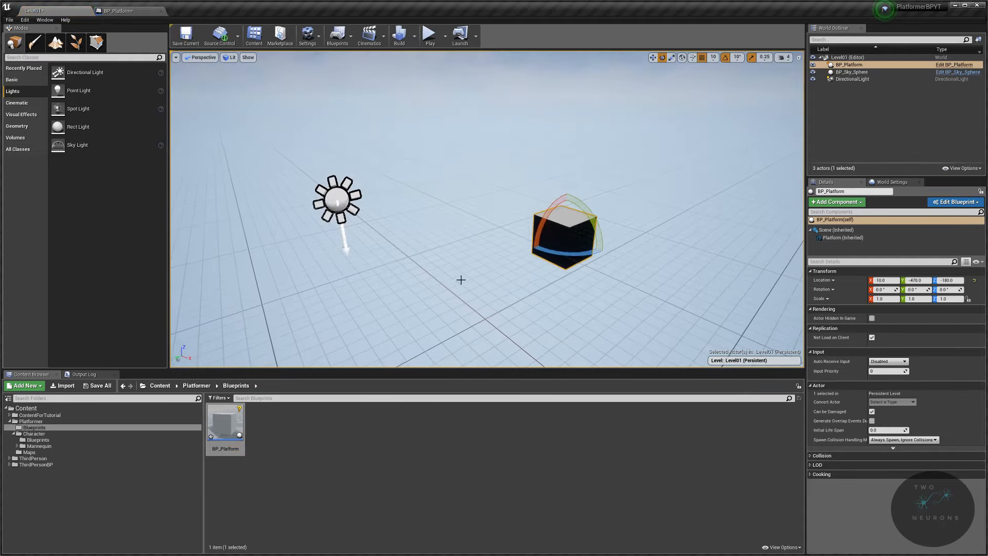
Step: Set the BP_Platform instance's location to 0 in X, Y and Z so it sits at the world origin
key("r")
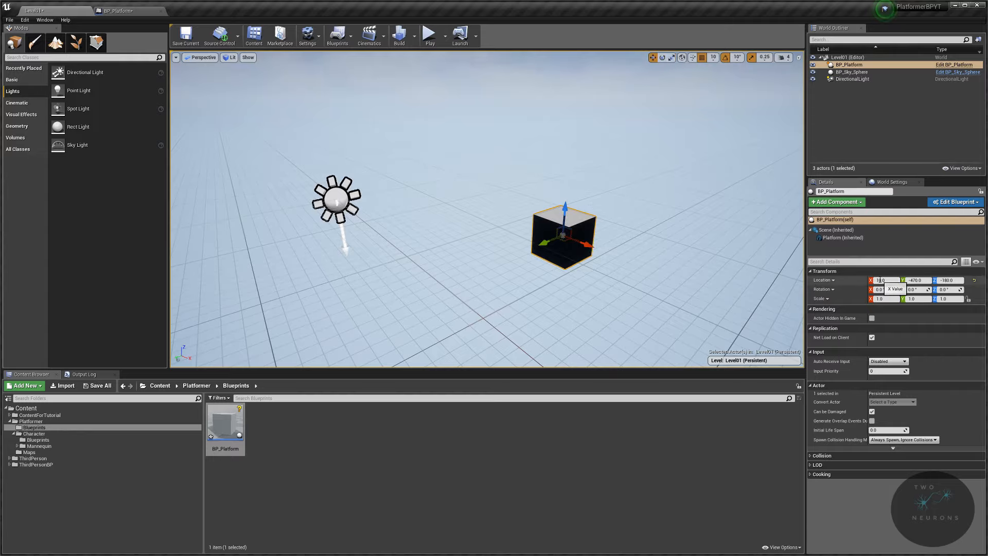
type("0")
key("Tab")
type("0")
key("Return")
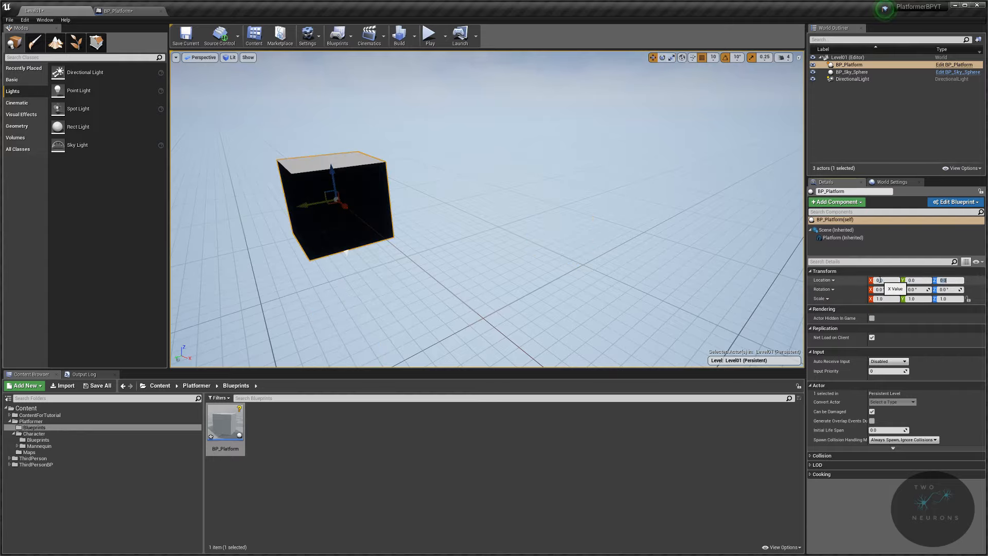
Step: Scale the BP_Platform instance to 11.75 in X and 2.5 in Y to form a long, wide platform
key("f")
right_click_drag(487, 209, 520, 223)
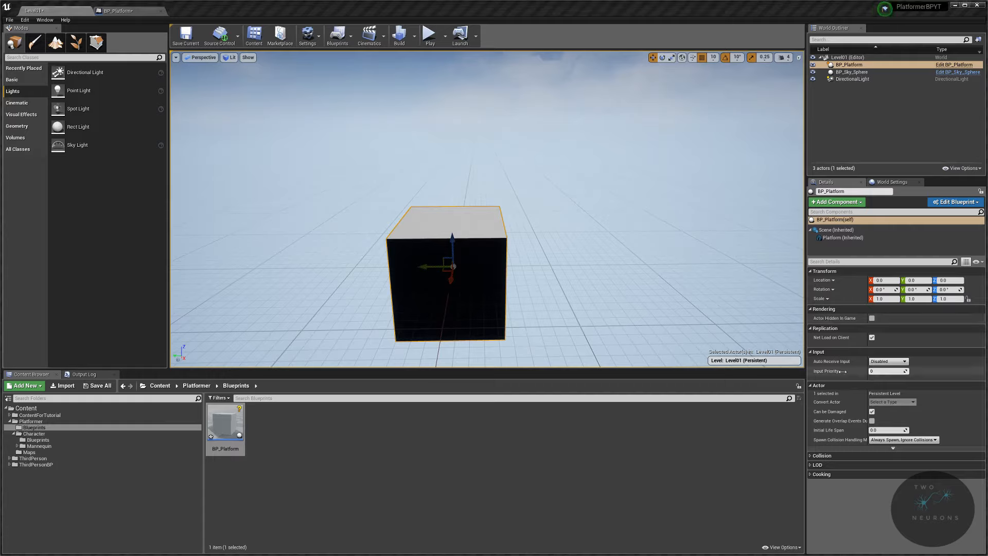
left_click(880, 299)
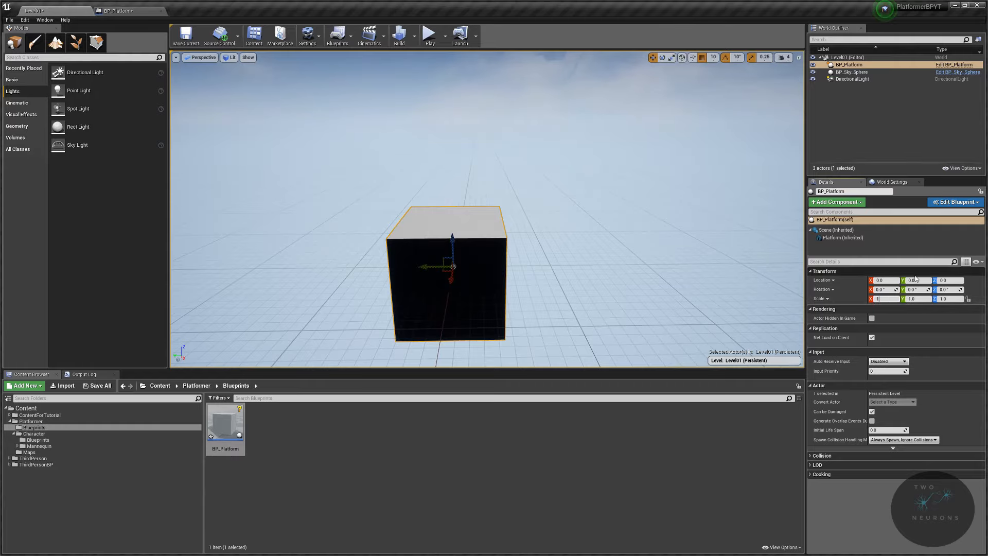
type("11.75")
key("Return")
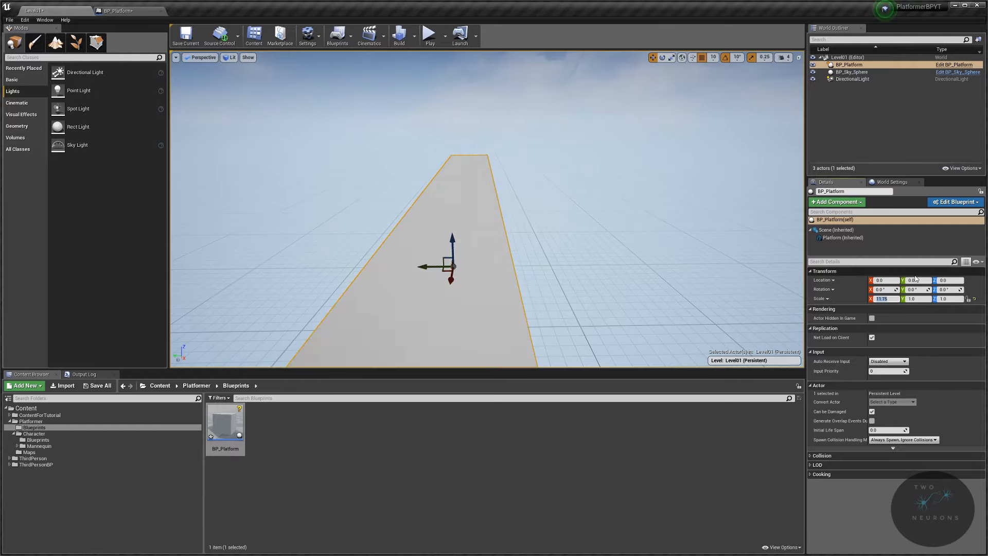
right_click_drag(487, 216, 569, 231)
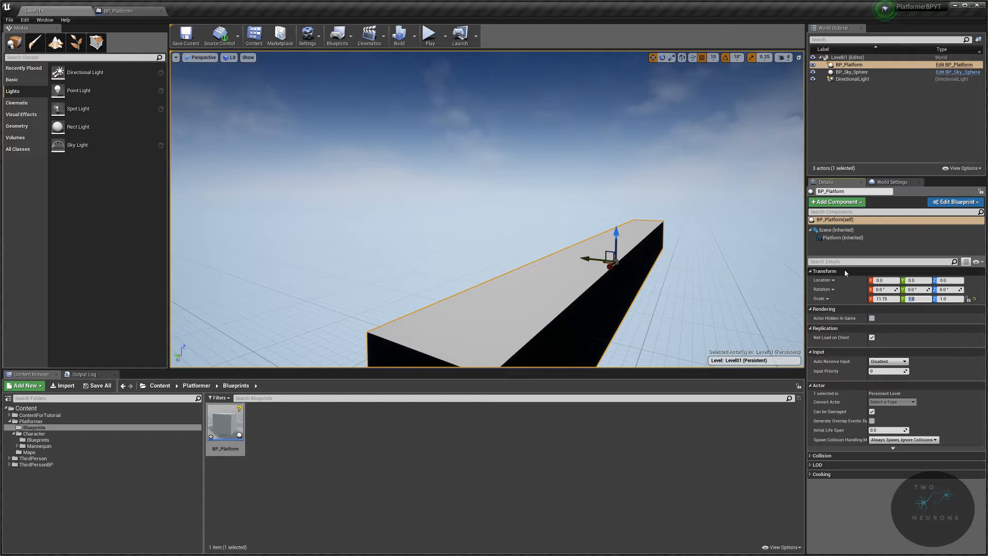
key("Return")
Step: Place a Player Start on top of the platform near one of its short ends
right_click_drag(712, 219, 601, 223)
right_click_drag(440, 215, 203, 173)
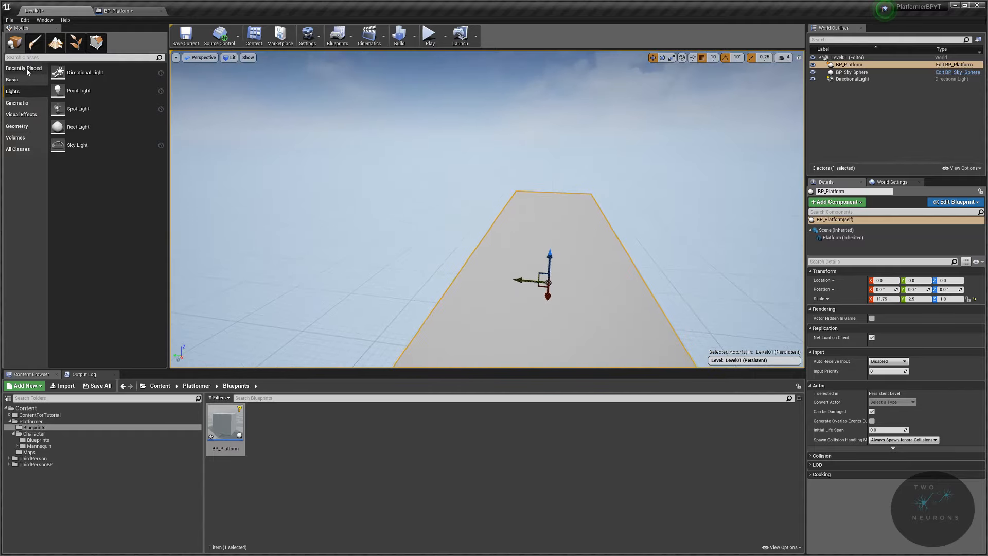
left_click(14, 80)
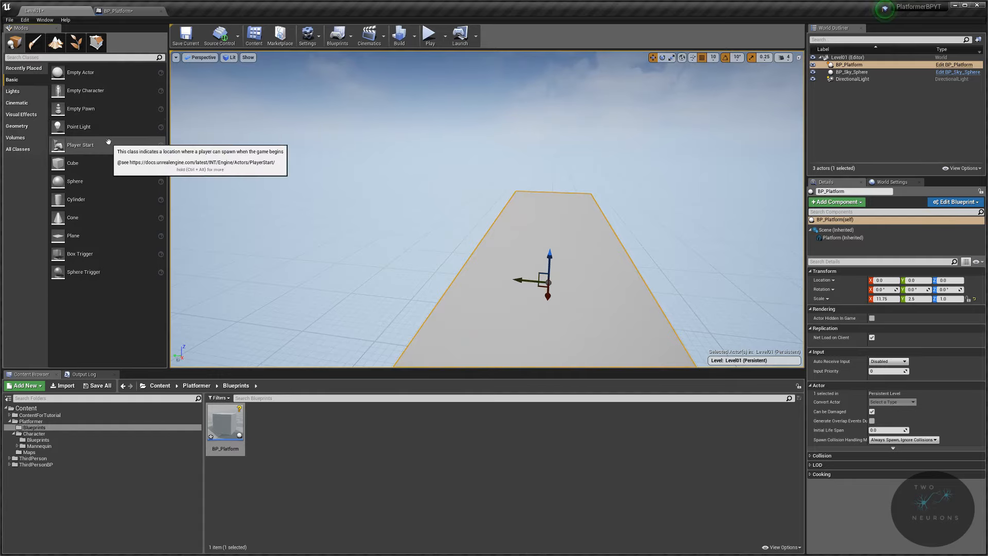
right_click_drag(379, 124, 242, 155)
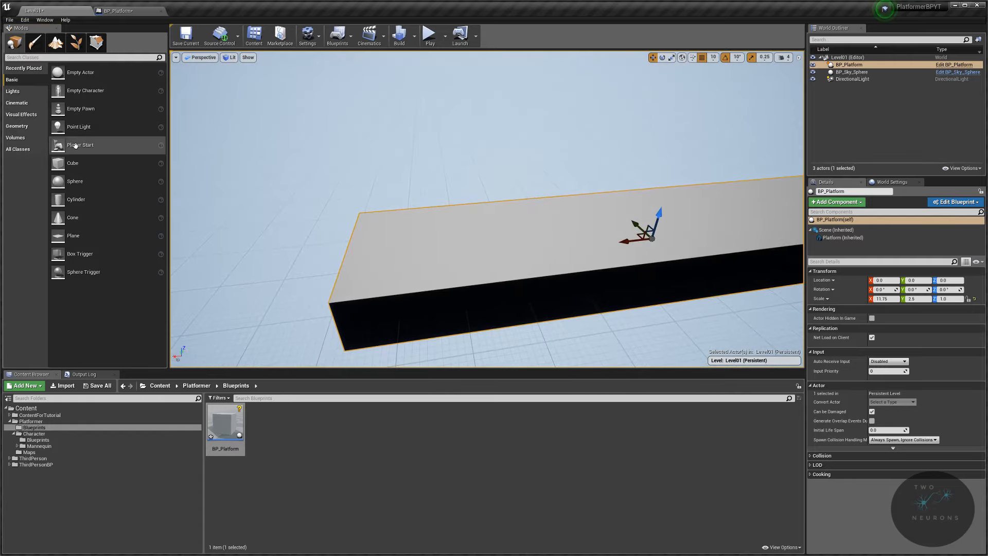
left_click_drag(75, 146, 198, 163)
left_click_drag(339, 221, 395, 257)
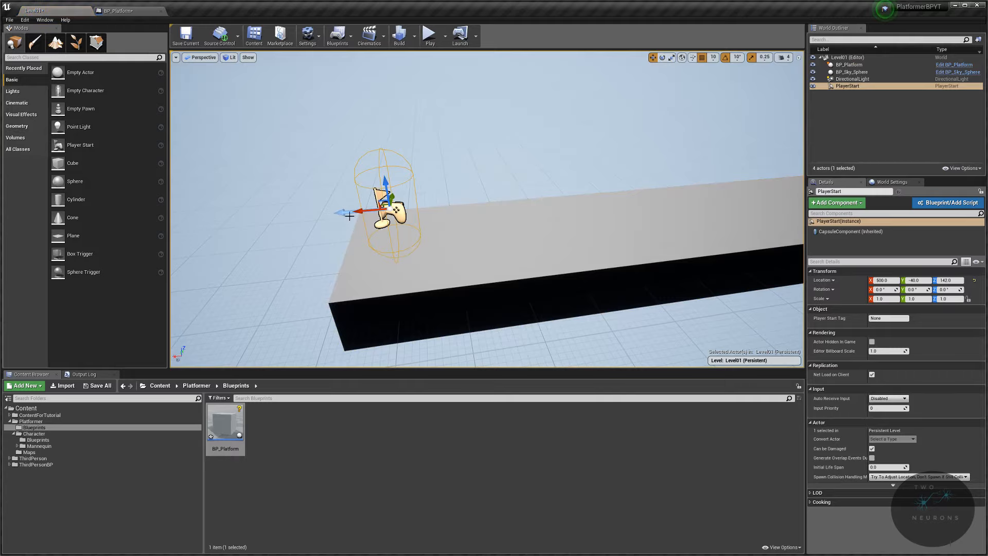
Step: Centre the Player Start across the platform at Y 0 and rotate it about Z to face along the platform's length
mouse_move(350, 216)
right_mouse_down()
mouse_move(443, 232)
mouse_move(360, 227)
mouse_move(432, 222)
mouse_move(371, 226)
mouse_move(391, 214)
mouse_move(352, 211)
right_mouse_up()
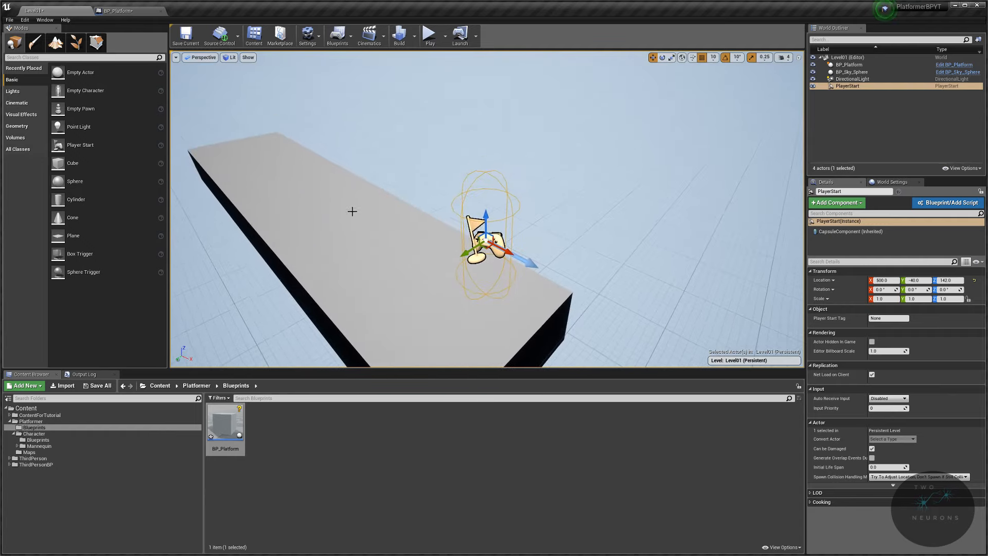
right_click_drag(550, 285, 401, 288)
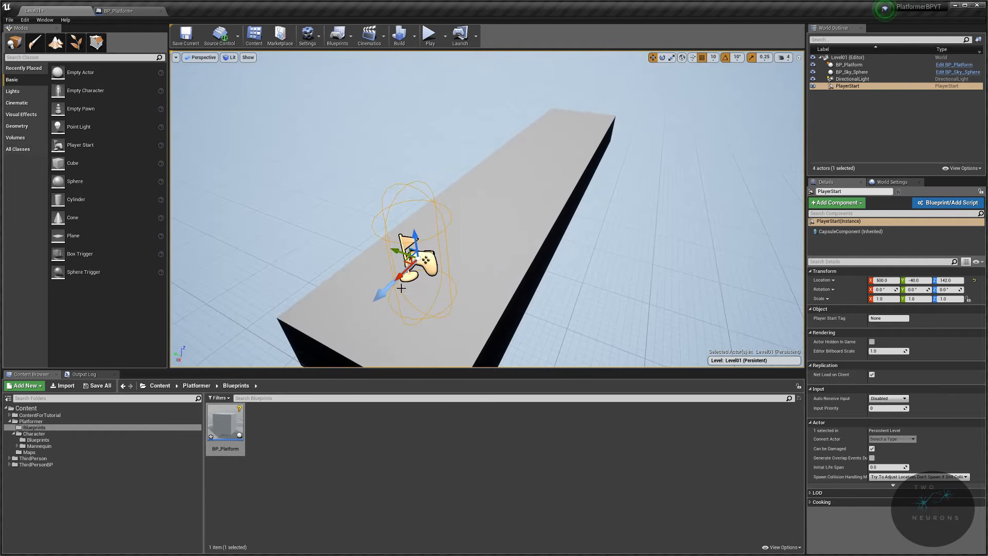
left_click_drag(395, 252, 373, 248)
key("e")
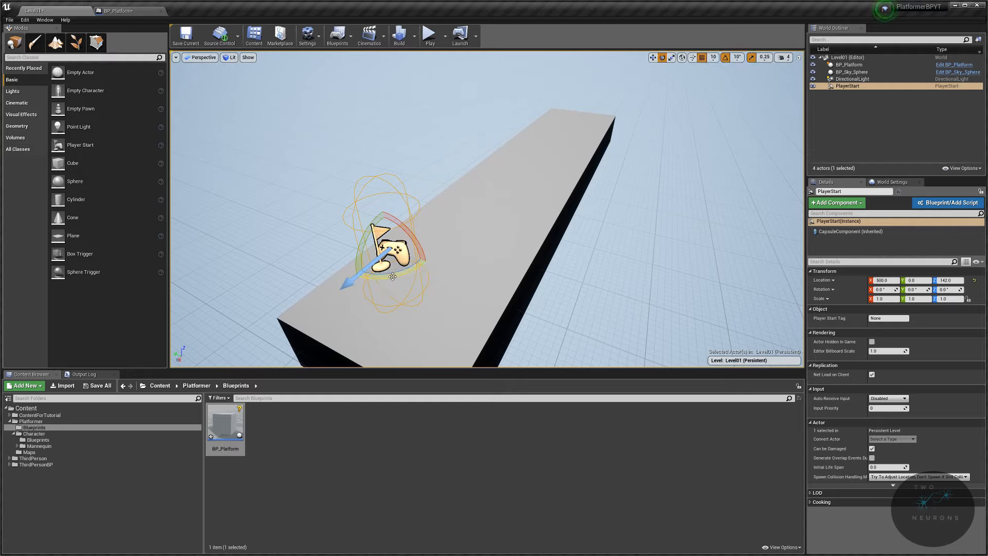
left_click_drag(393, 277, 409, 282)
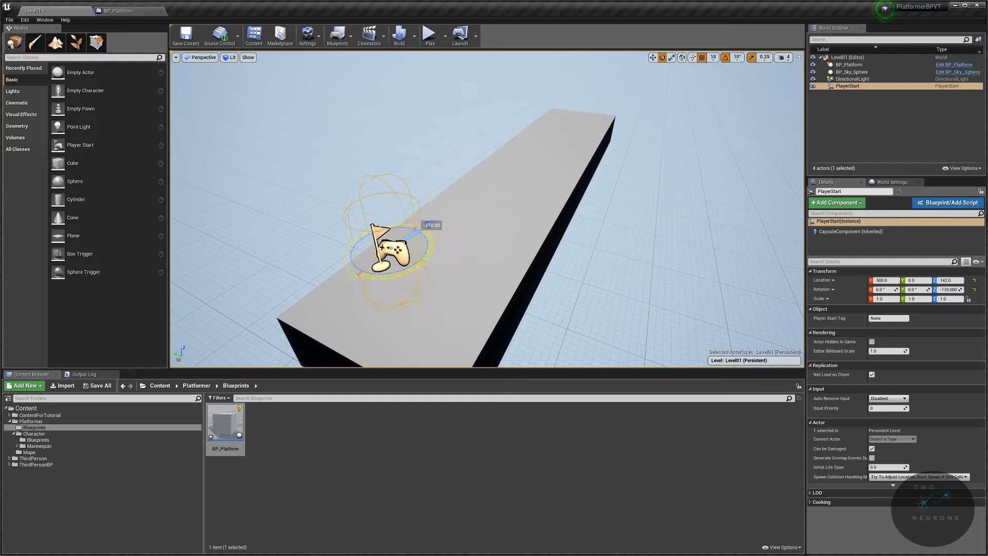
left_click_drag(282, 325, 280, 326)
Step: Play-test Level01 from the Player Start, move forward over the platform, and end the session
right_click_drag(478, 196, 484, 220)
left_click(426, 39)
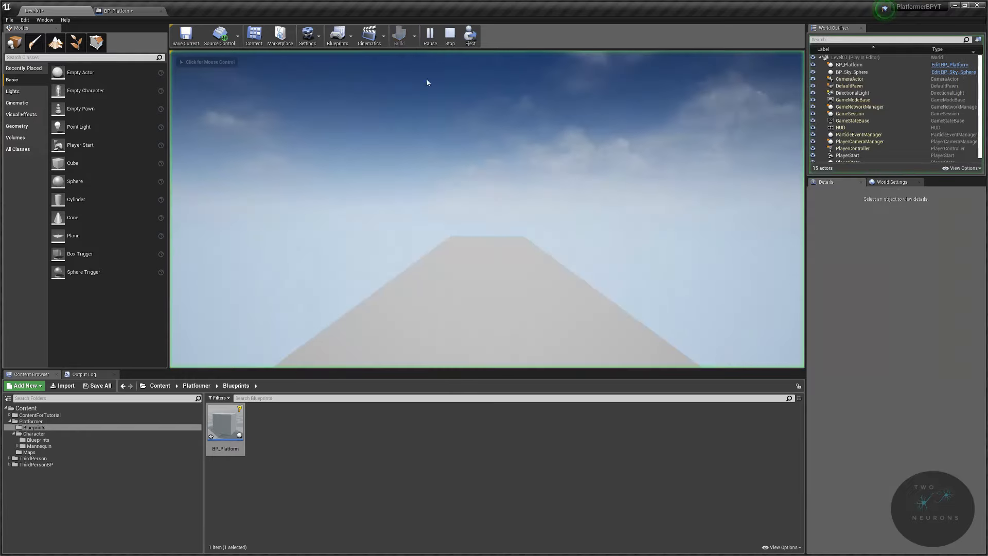
key("w")
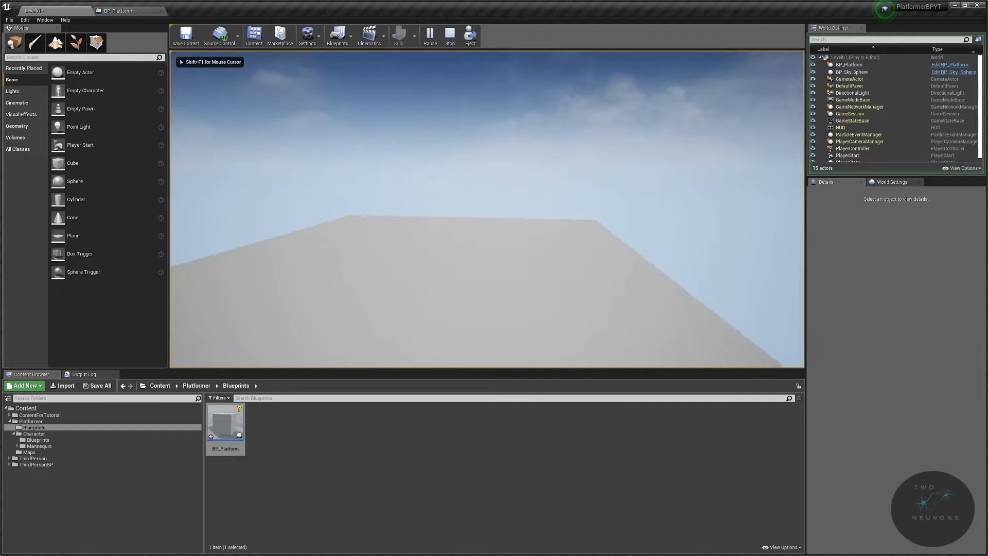
key("w")
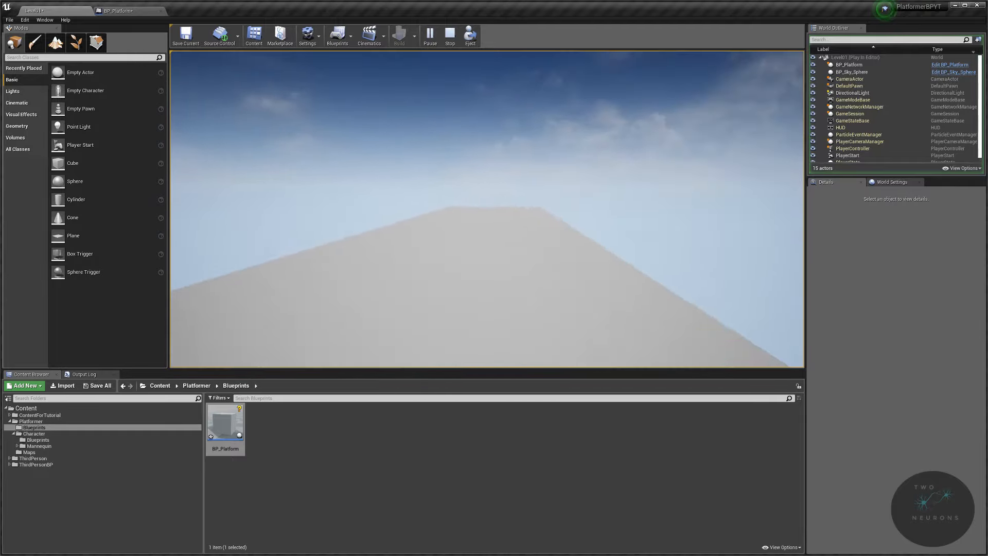
key("Escape")
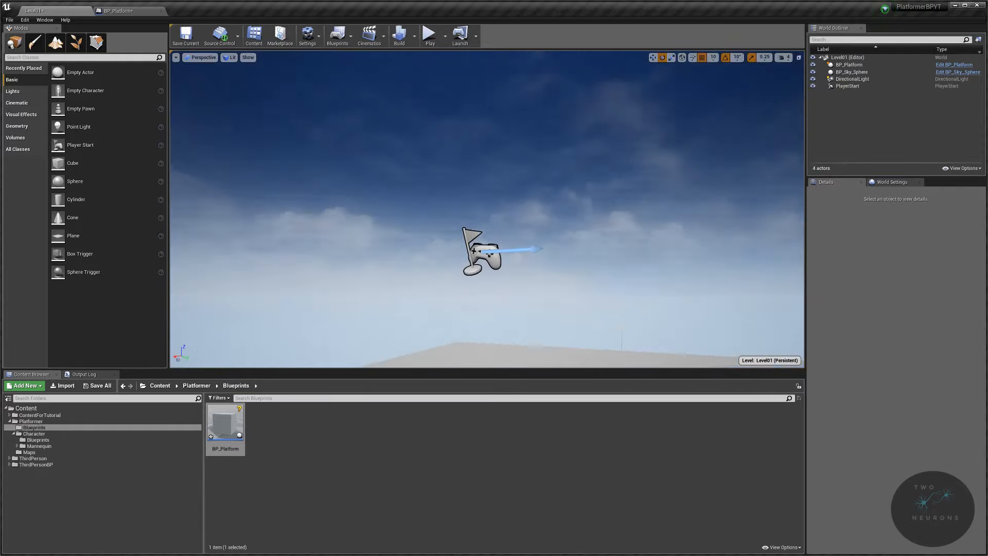
Step: Set the GameMode Override in Level01's World Settings to ThirdPersonGameMode
right_click_drag(487, 209, 625, 237)
right_click_drag(696, 65, 699, 69)
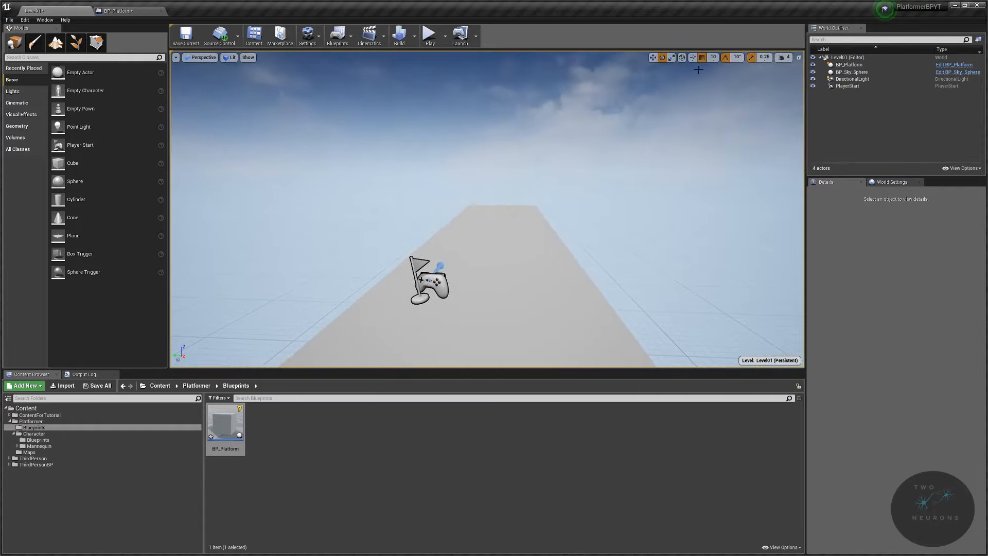
left_click(878, 186)
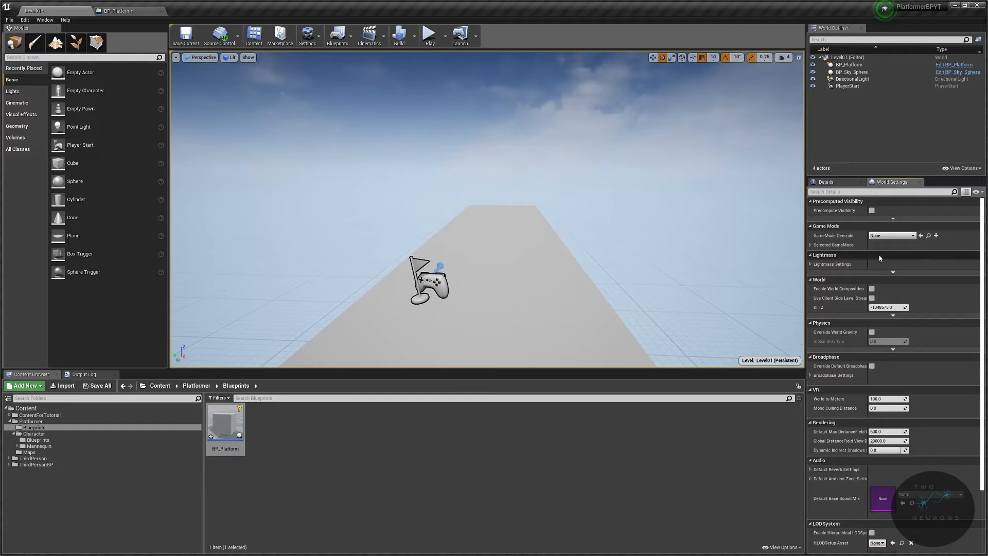
left_click(880, 236)
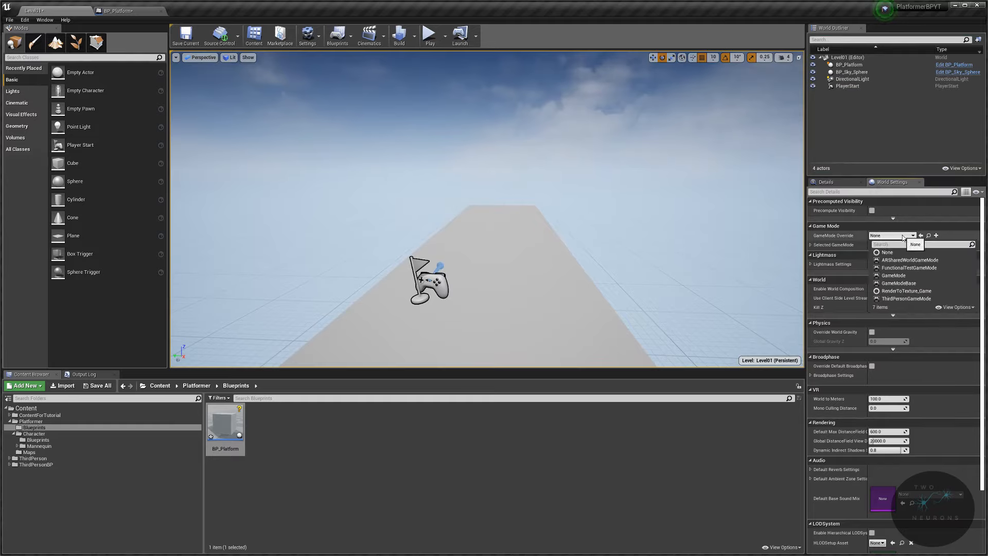
left_click(907, 299)
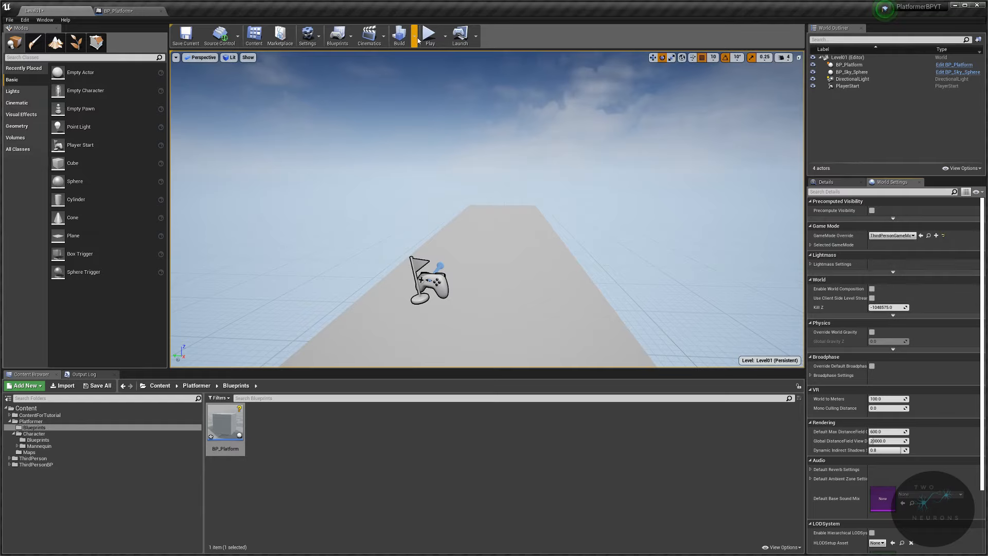
Step: Play-test Level01 with the third-person character, run it along the platform and off the edge, and end the session
left_click(427, 37)
key("w")
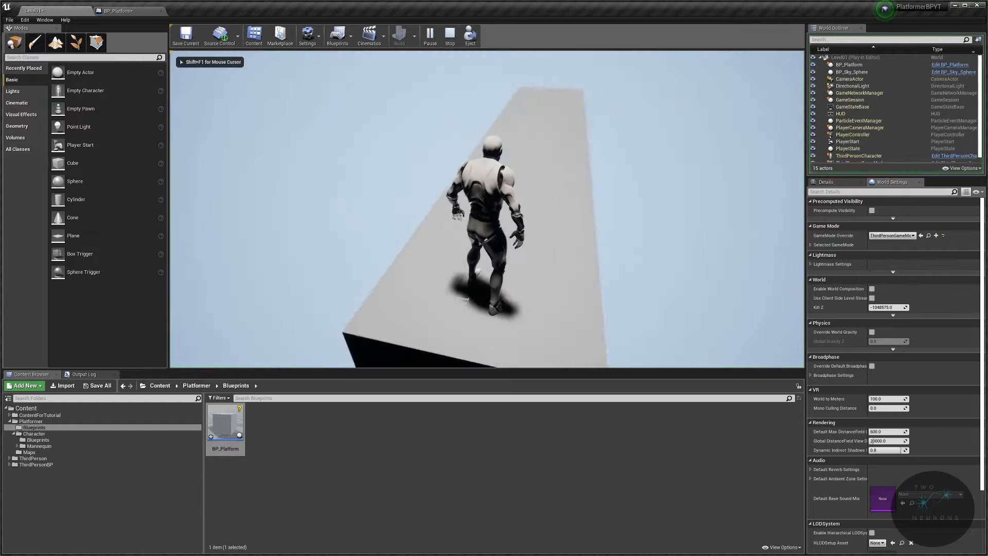
key("w")
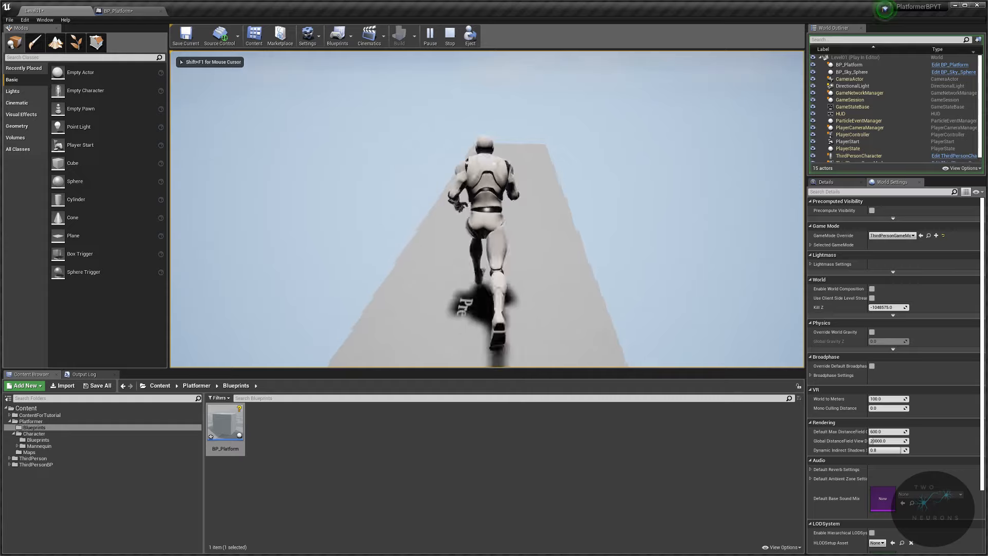
key("w")
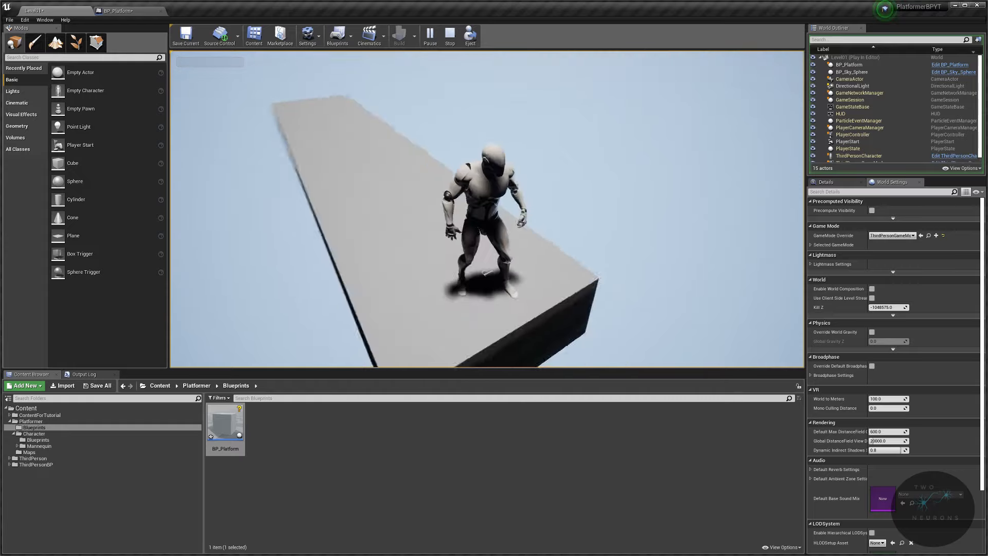
key("w")
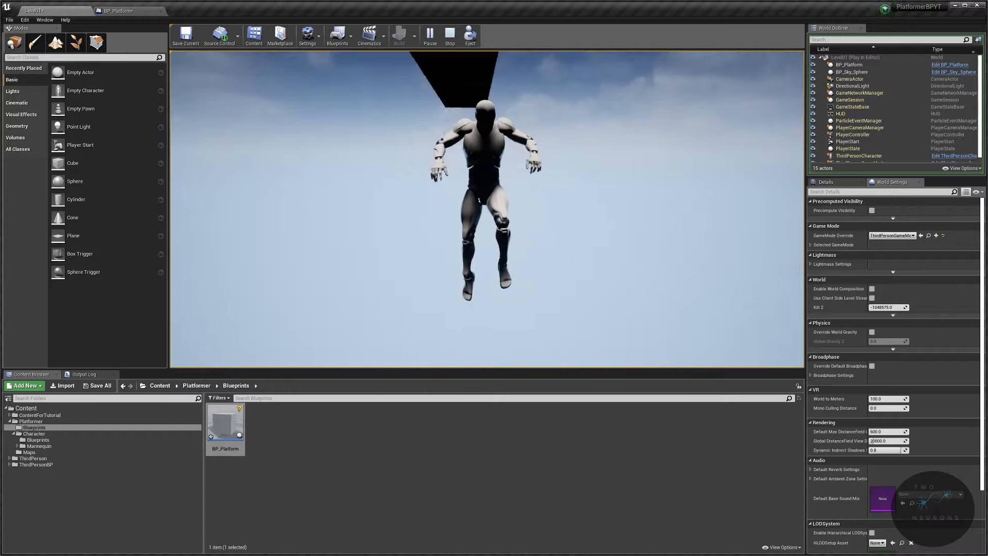
key("Escape")
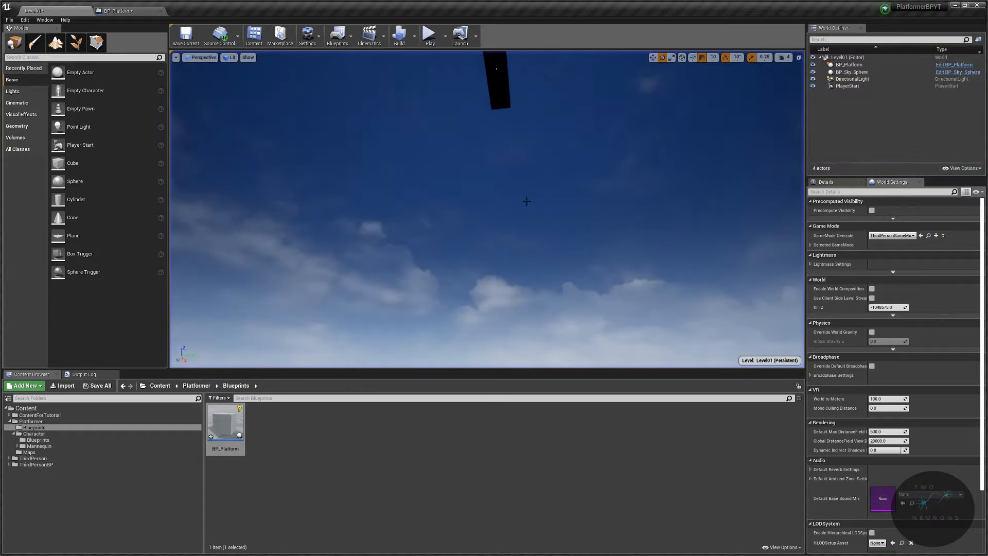
Step: Place a second BP_Platform instance beyond the far end of the first platform, leaving a gap between them
key("w")
right_click_drag(503, 193, 502, 299)
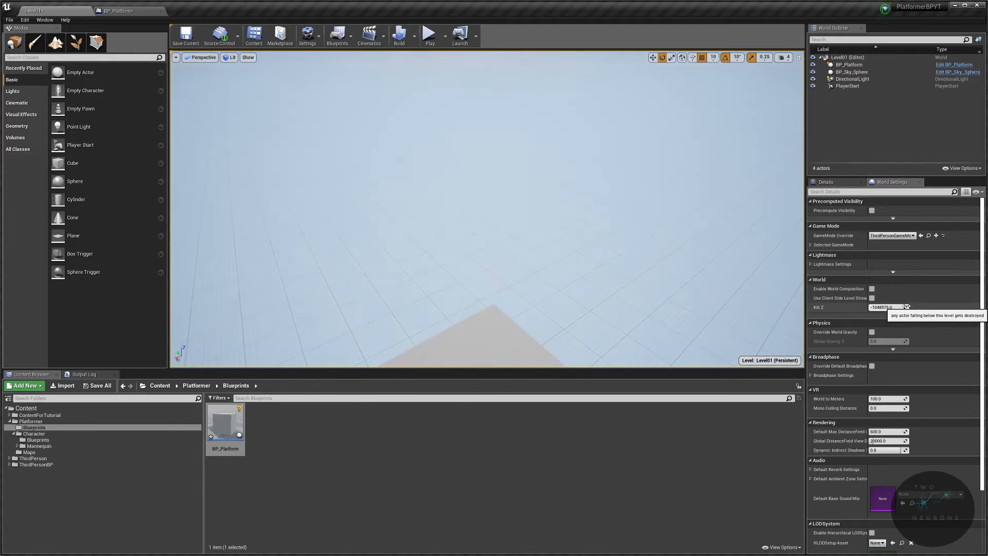
key("s")
right_click_drag(489, 206, 574, 206)
key("a")
key("w")
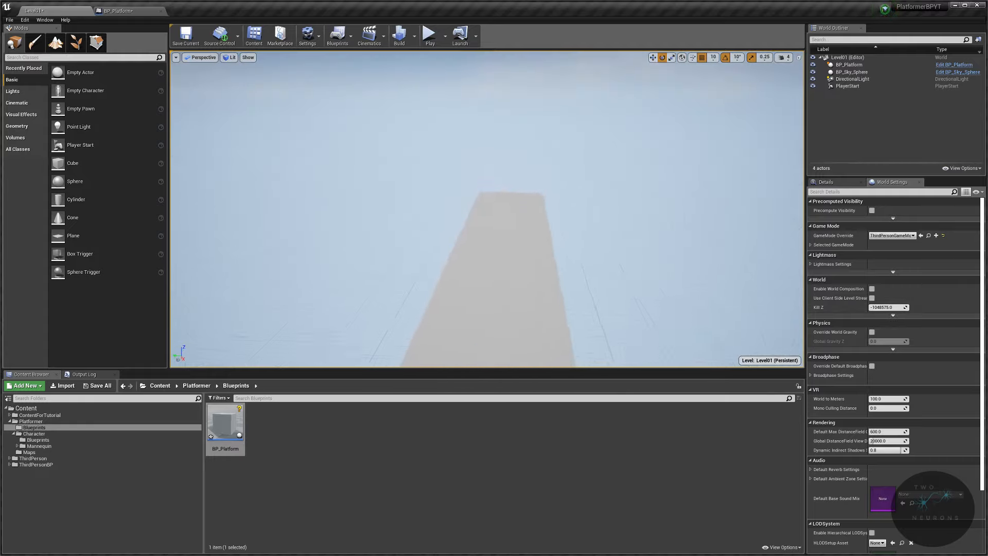
right_click_drag(541, 299, 561, 273)
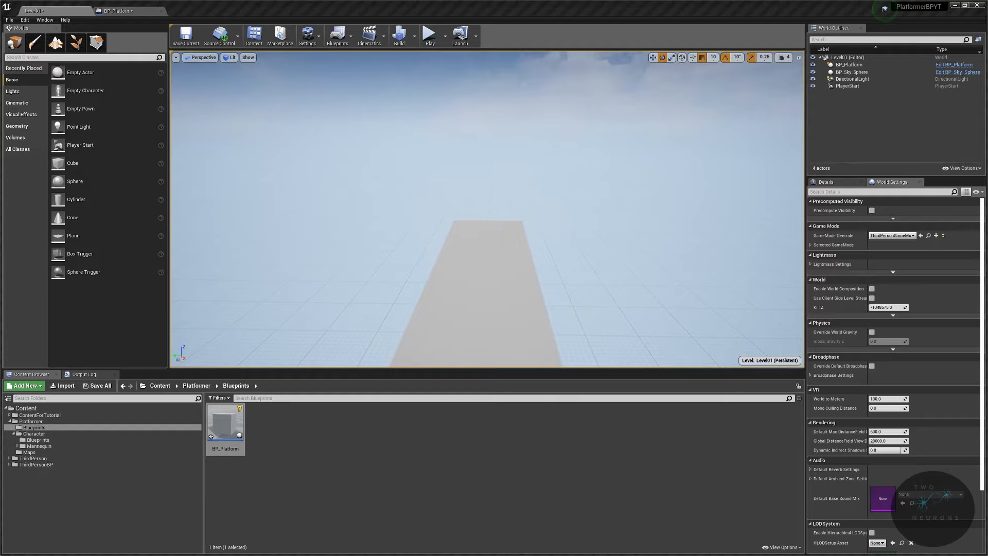
right_click_drag(532, 285, 499, 239)
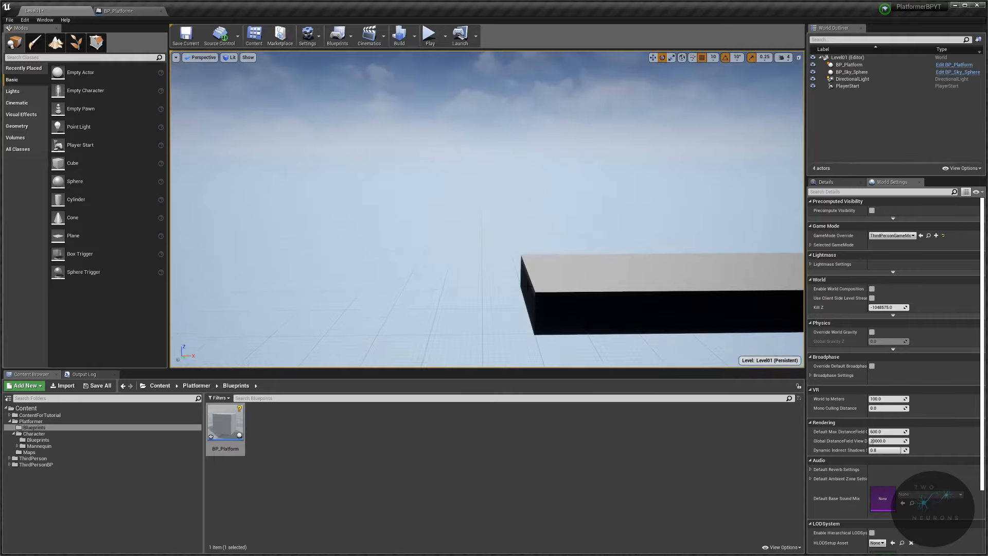
left_click_drag(226, 422, 384, 297)
key("f")
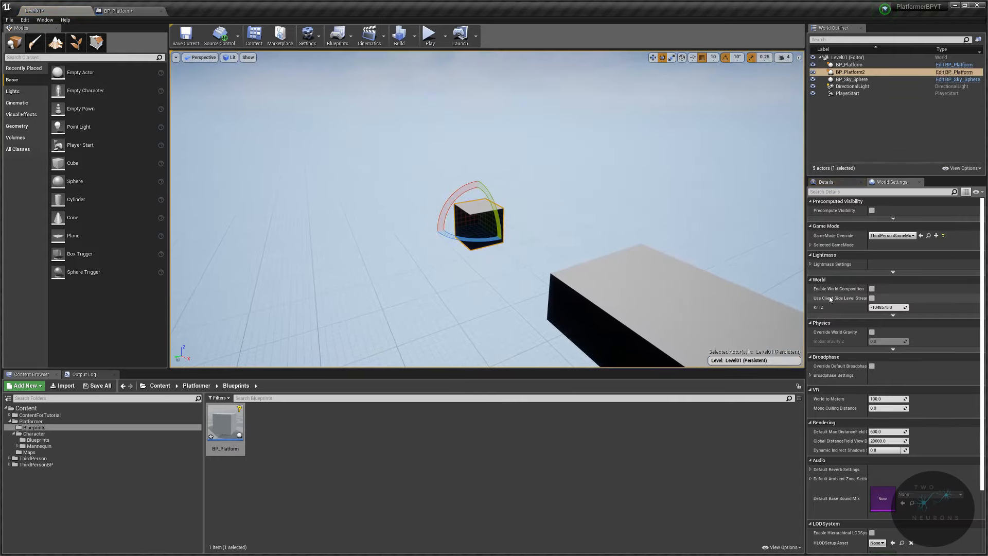
Step: Set the second platform's scale to 6 in X and 2.5 in Y
left_click(826, 182)
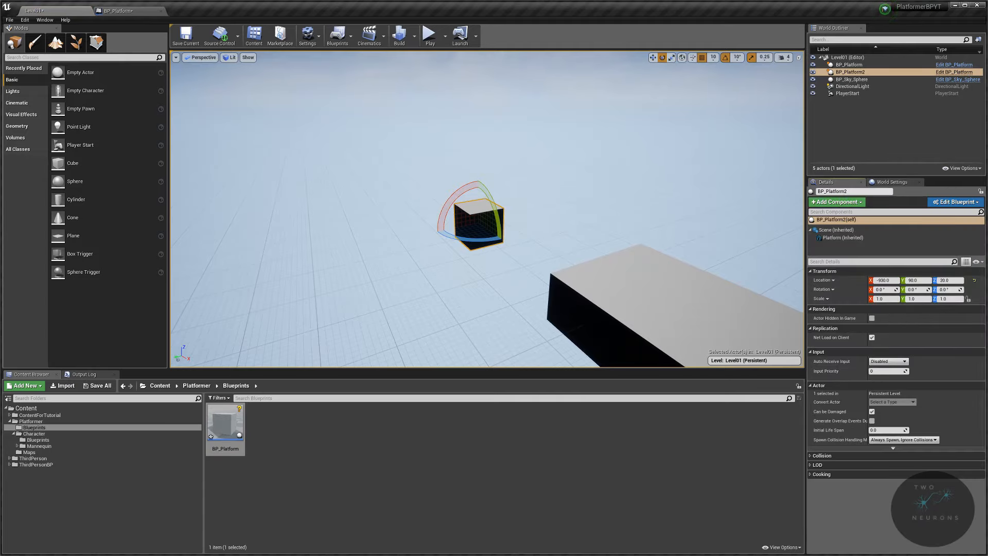
left_click(879, 299)
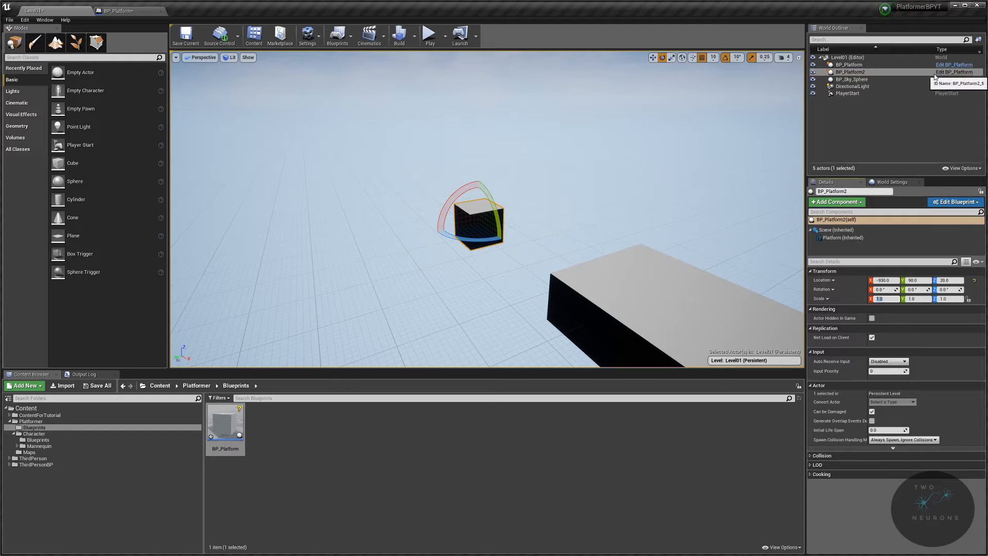
type("6")
key("Return")
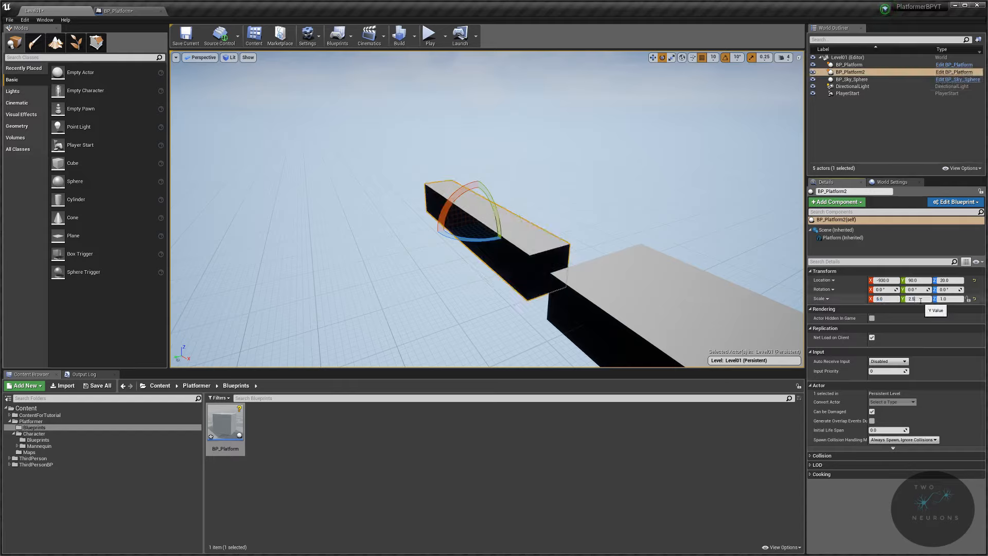
key("Return")
Step: In the Top view, align the second platform with the first at about Y 10 and widen the gap by moving it to about X -1100
right_click_drag(618, 231, 761, 232)
right_click_drag(424, 113, 329, 180)
left_click(309, 304)
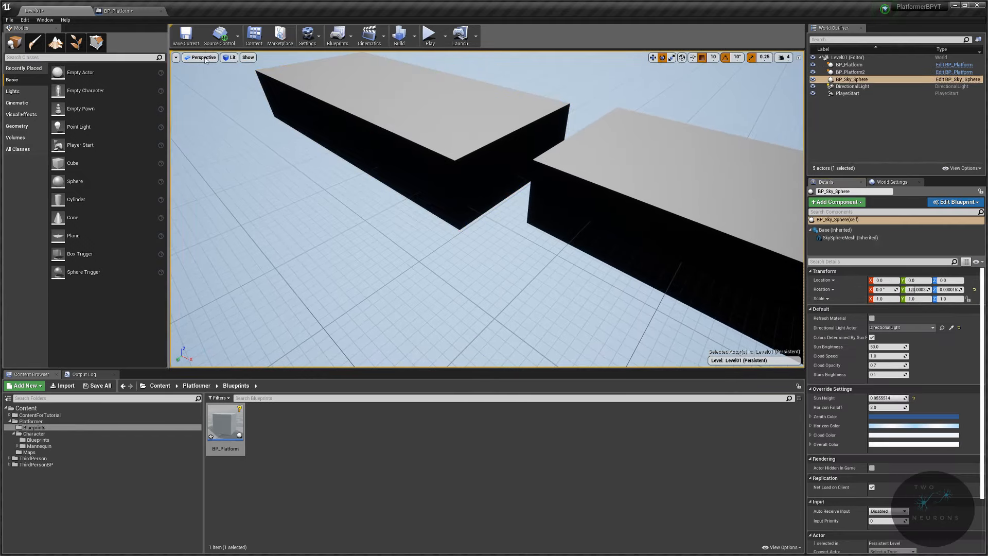
left_click(203, 58)
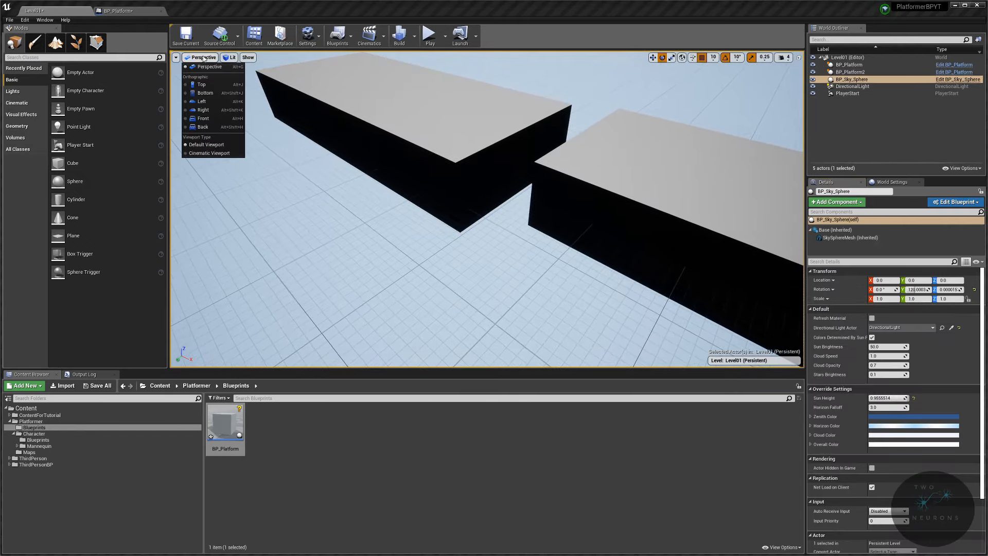
left_click(201, 85)
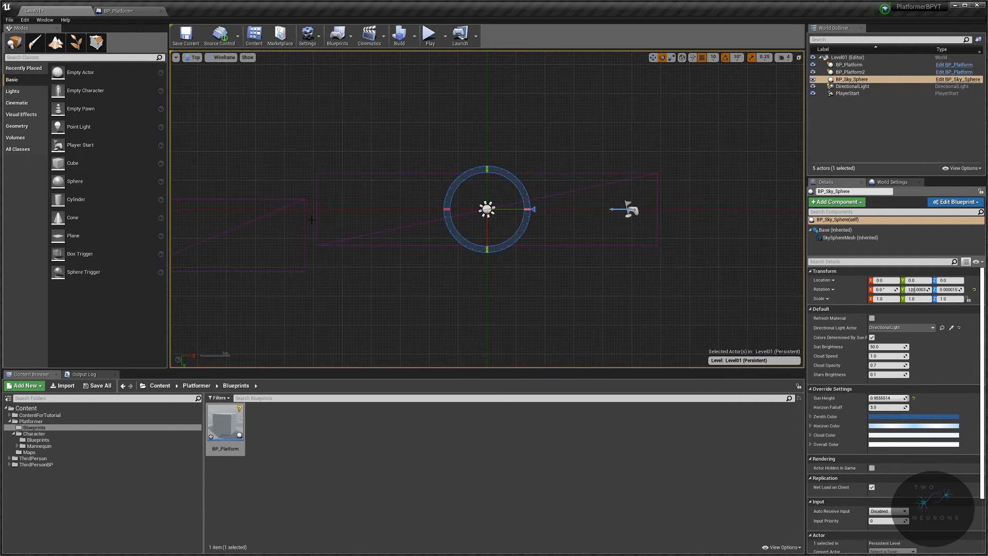
left_click_drag(285, 207, 321, 209)
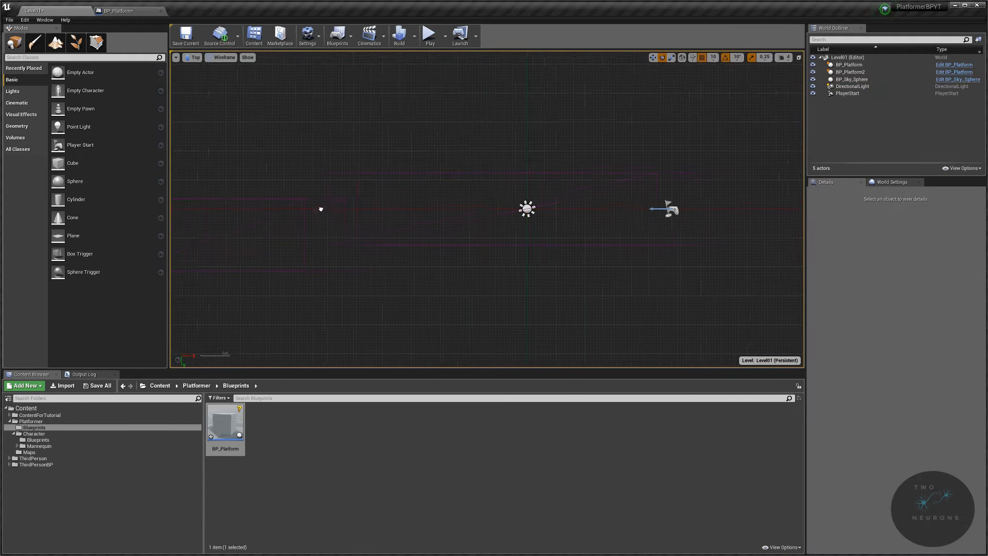
left_click(412, 221)
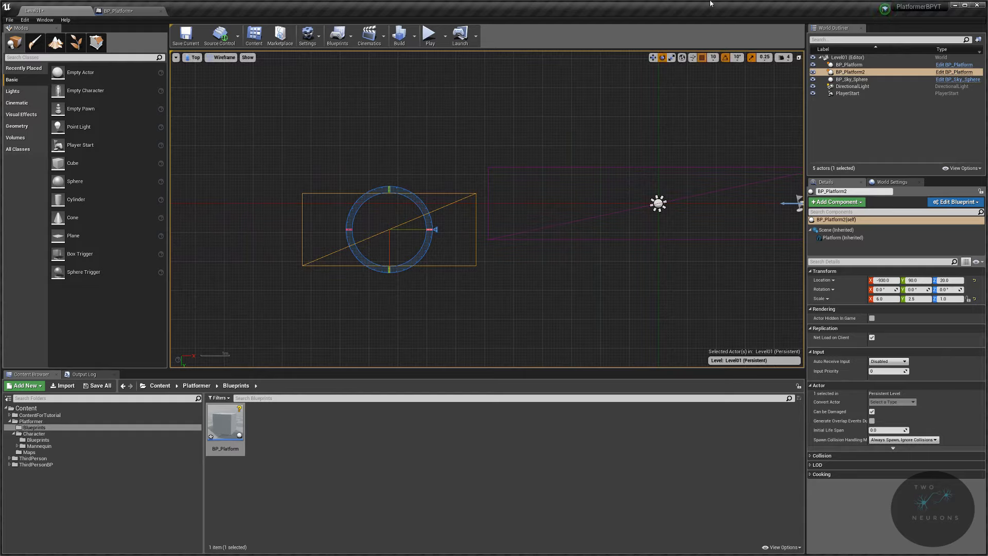
key("w")
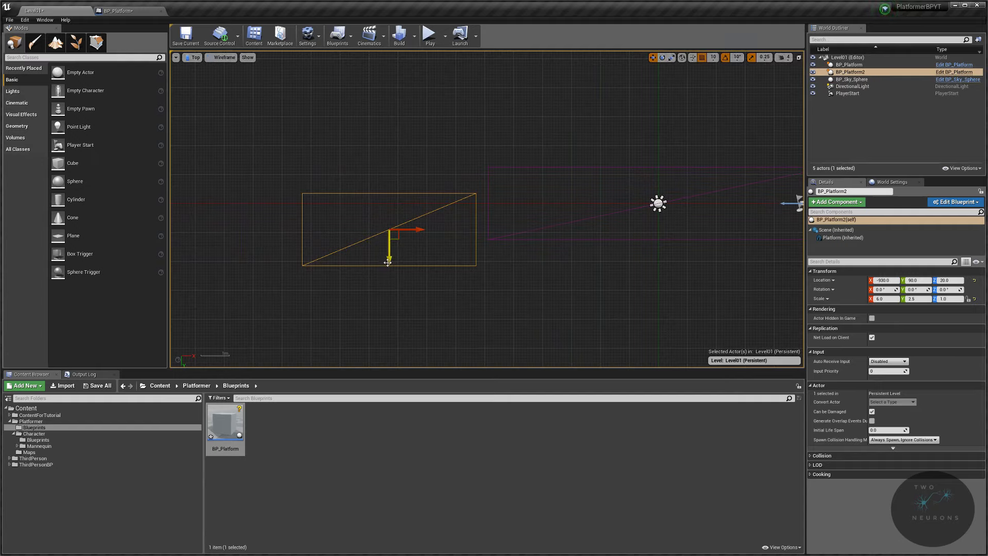
left_click_drag(389, 265, 390, 241)
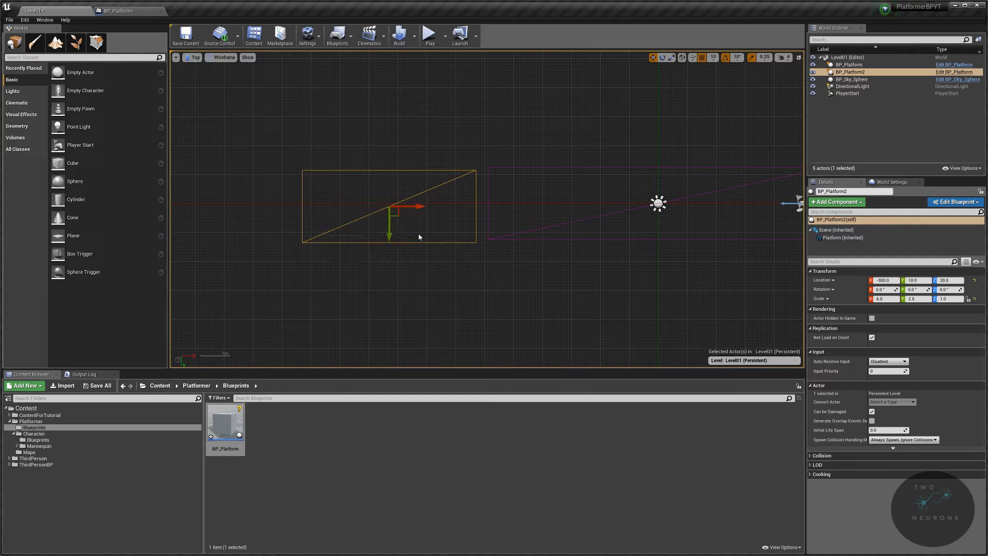
left_click_drag(403, 202, 360, 201)
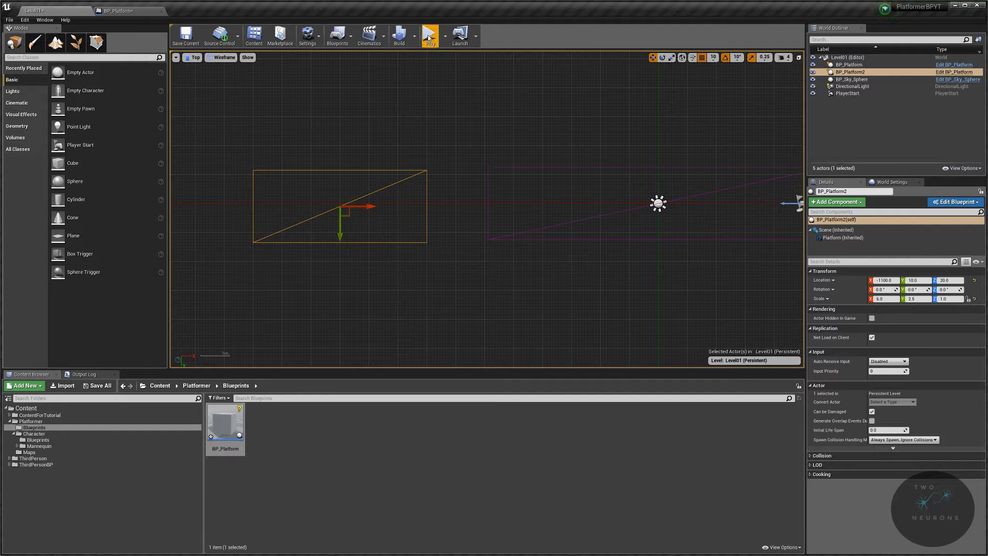
Step: Play-test Level01 by jumping the character across the gap between the two platforms and back, and end the session
left_click(429, 37)
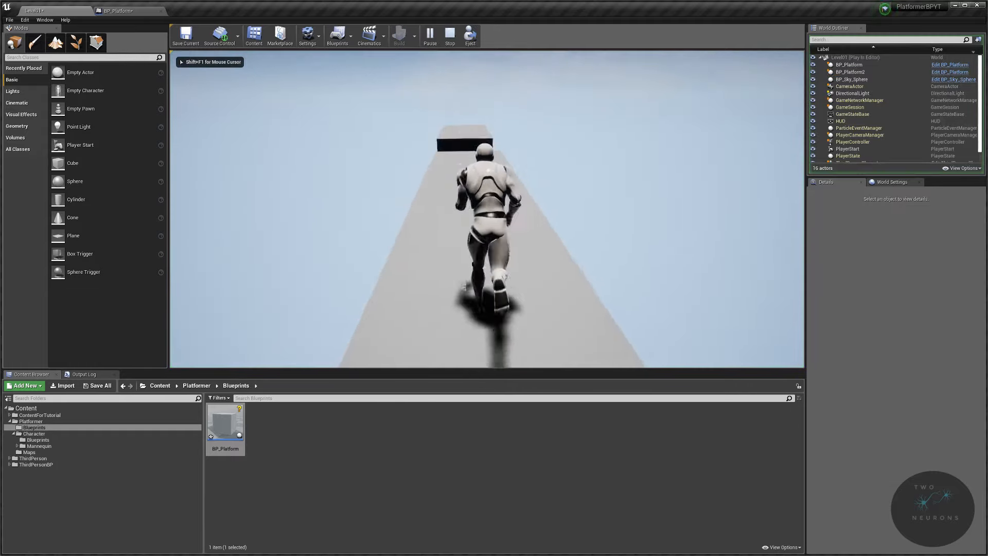
key("w")
key("space")
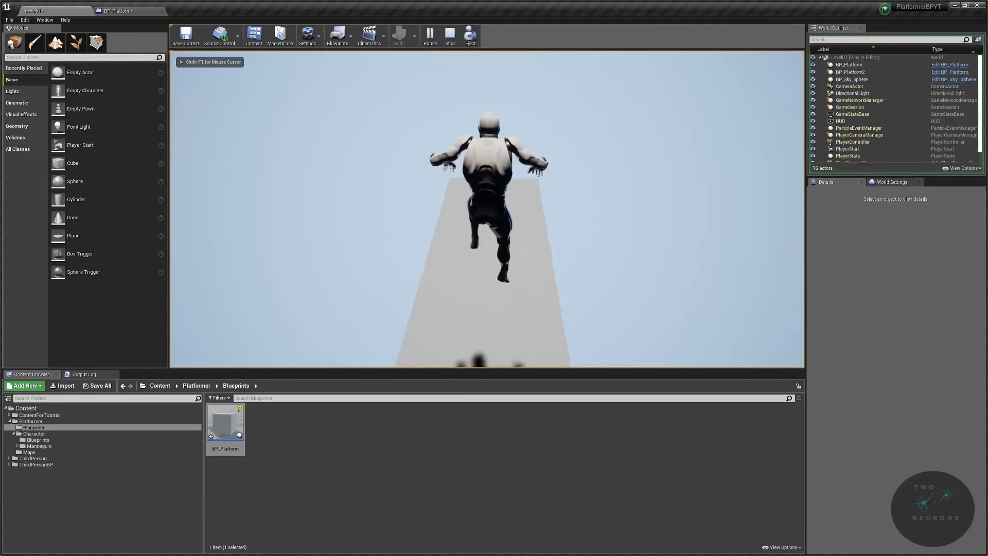
key("w")
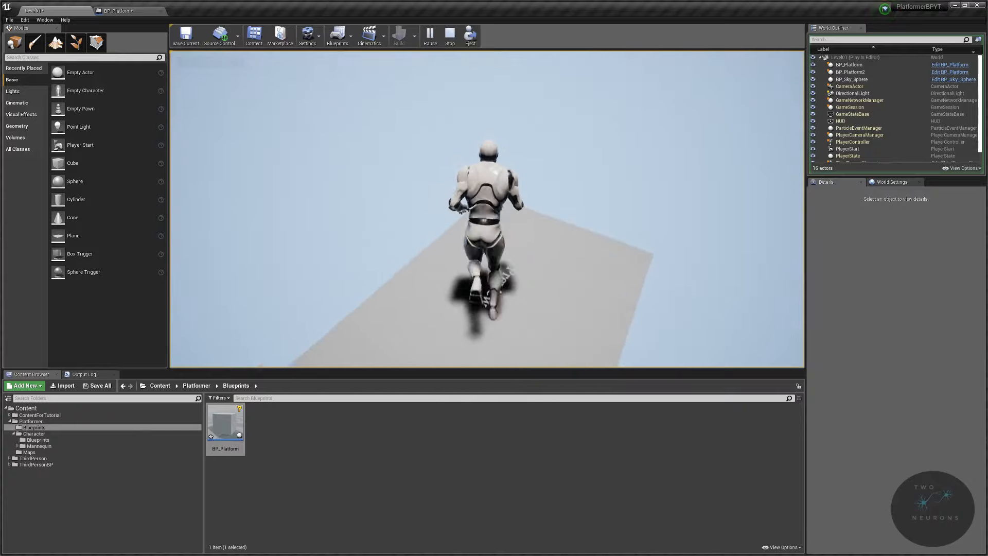
key("w")
key("space")
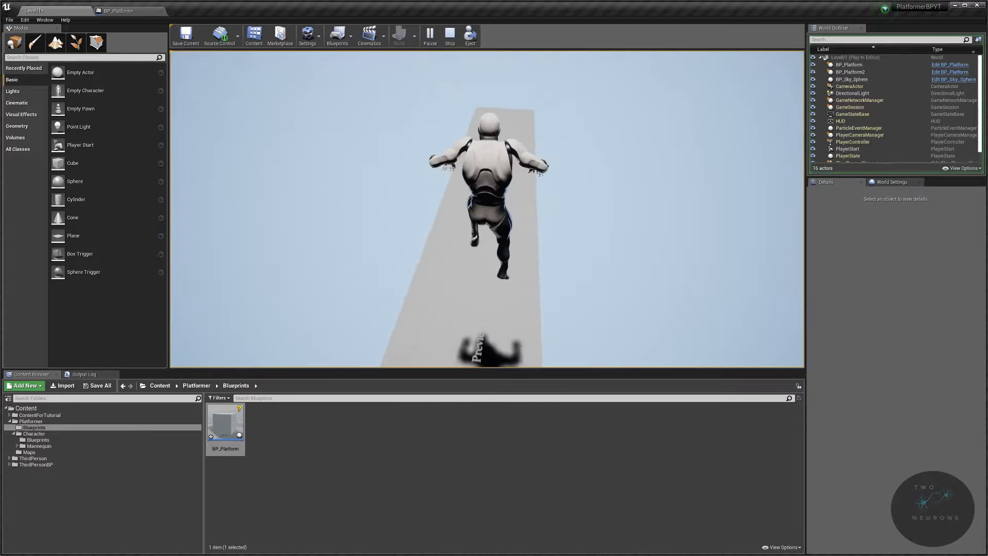
key("w")
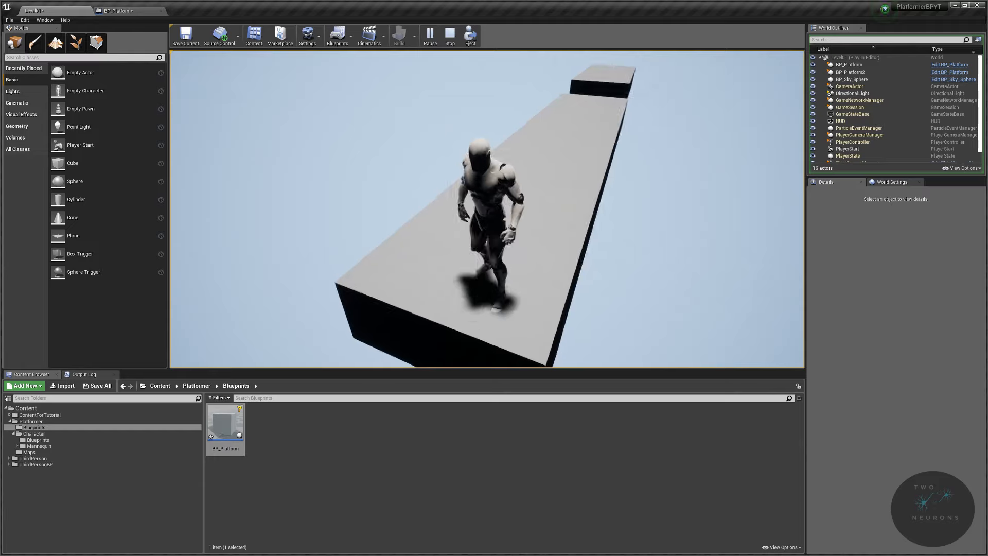
key("w")
key("Escape")
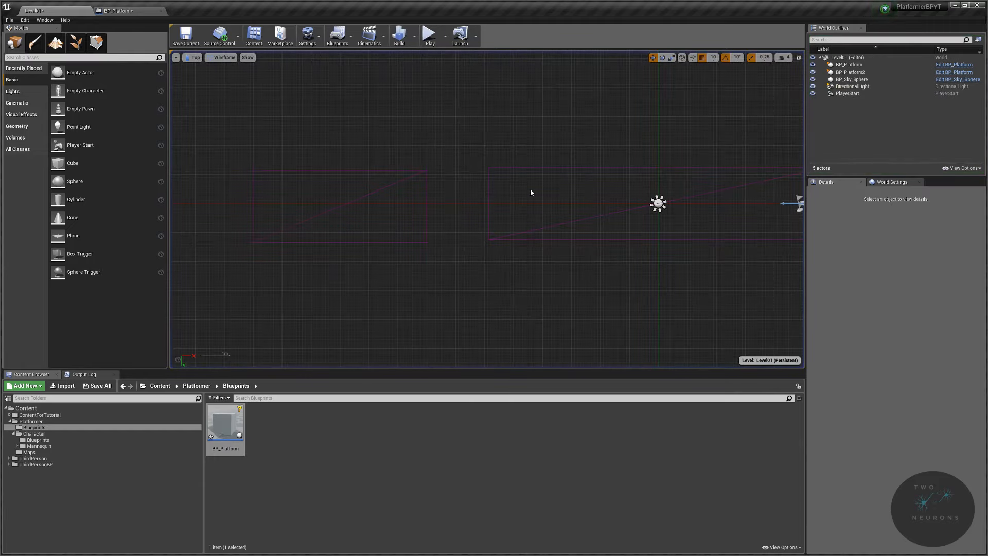
Step: In the Perspective view, duplicate the second platform to about X -2040 and raise the copy to about Z 290
left_click(195, 59)
left_click(197, 68)
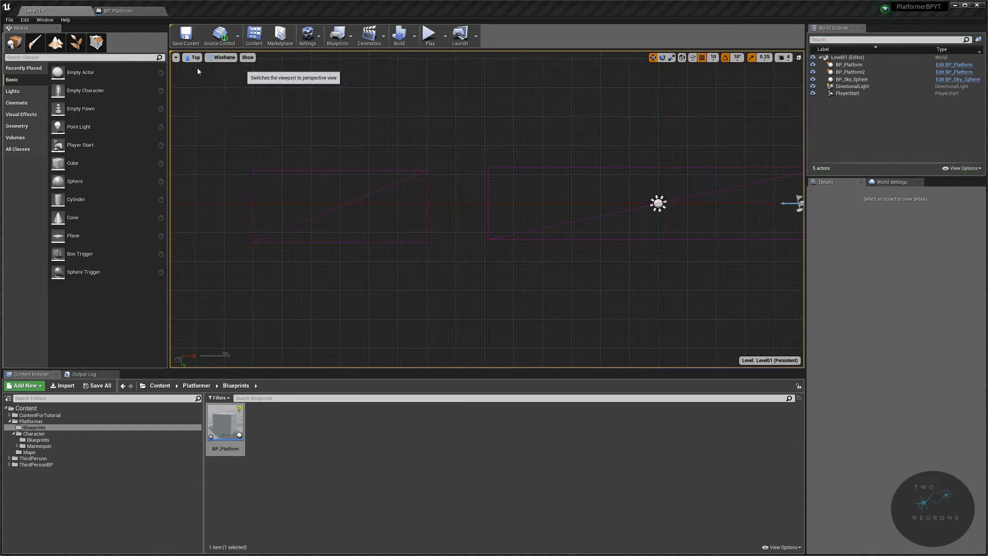
key("s")
right_click_drag(370, 172, 466, 219)
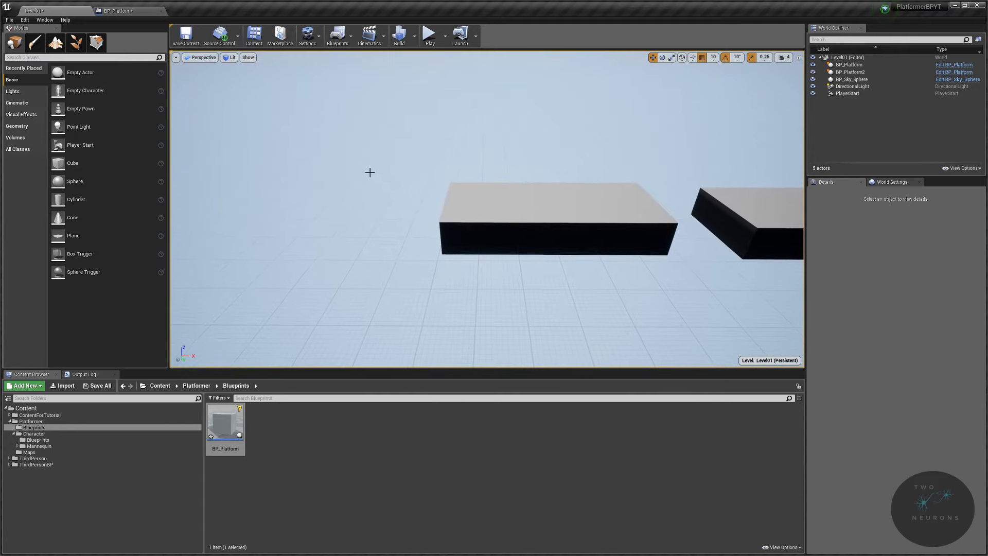
left_click(561, 215)
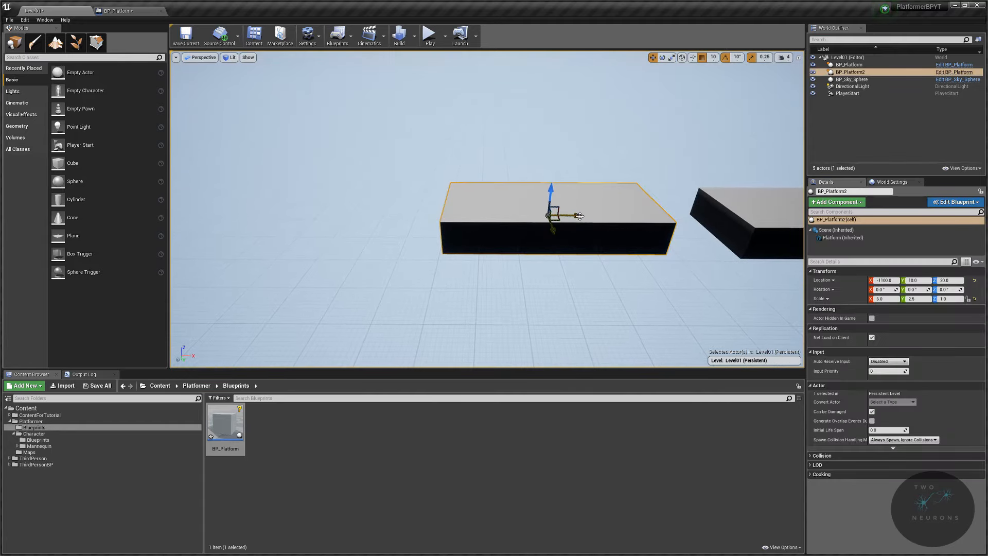
left_click_drag(579, 214, 266, 226, "alt")
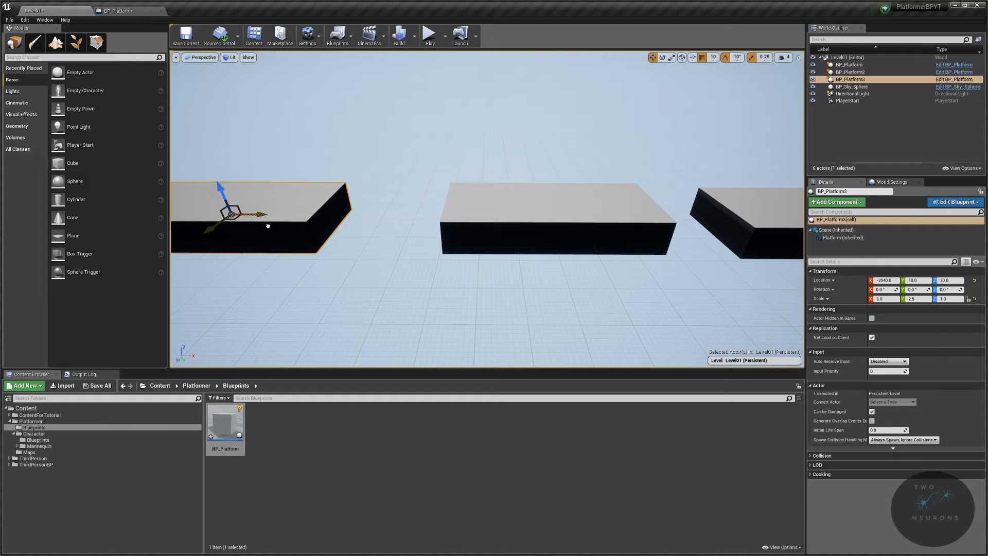
left_click_drag(219, 190, 204, 90)
Step: In the Left view, lower the third platform to about Z 160 and bring it closer to the second, at about X -1900
right_click_drag(381, 143, 388, 117)
left_click(199, 58)
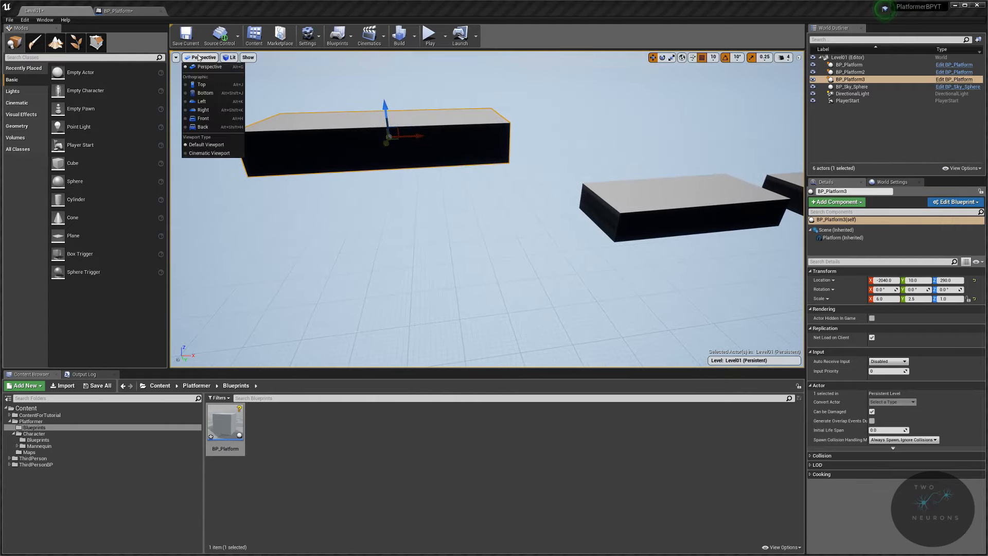
left_click(202, 102)
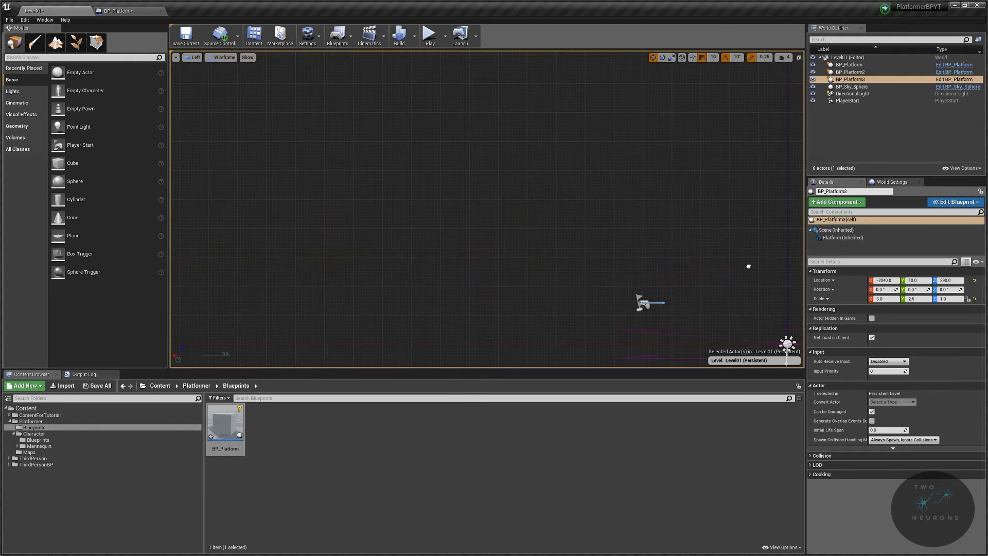
scroll(669, 196, "down", 5)
right_click_drag(674, 191, 119, 159)
right_click_drag(501, 283, 669, 223)
scroll(571, 230, "up", 2)
scroll(651, 210, "up", 1)
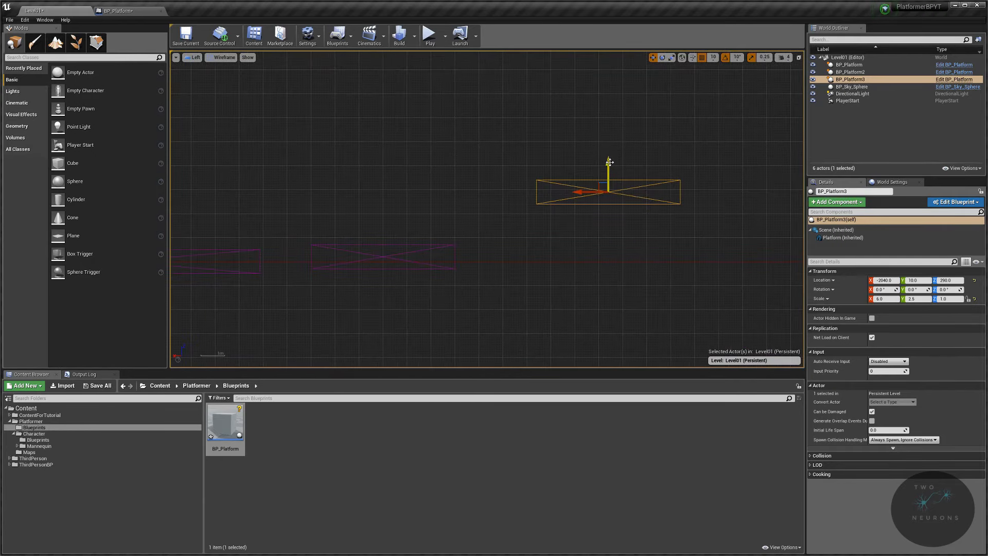
left_click_drag(609, 162, 609, 193)
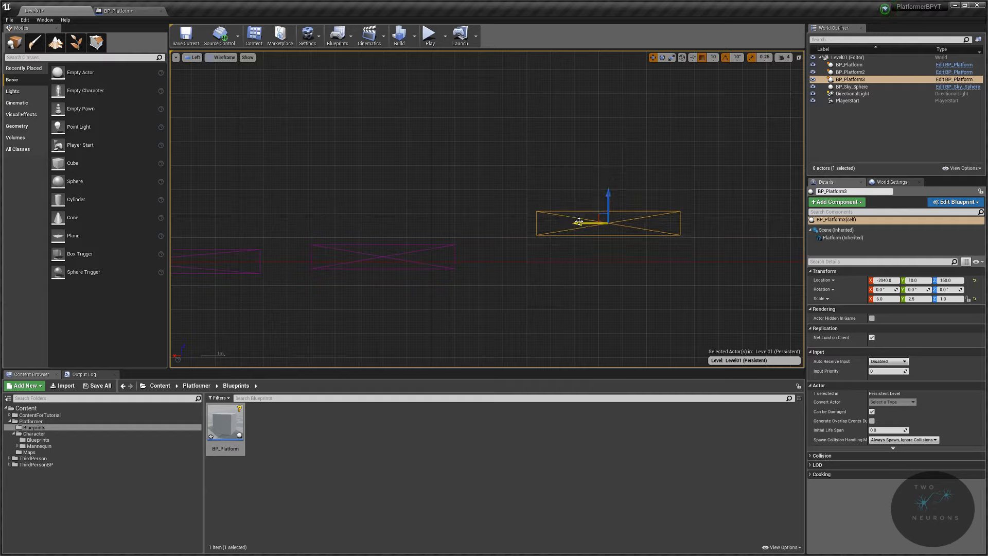
left_click_drag(579, 223, 566, 223)
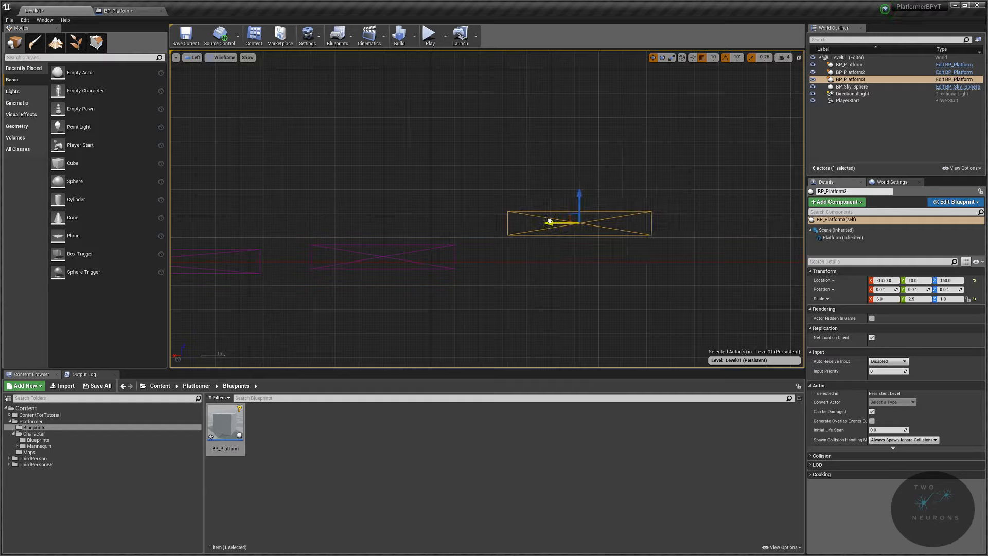
Step: Play-test Level01 by running and jumping the character over the platforms up to the raised third one, and end the session
left_click(430, 35)
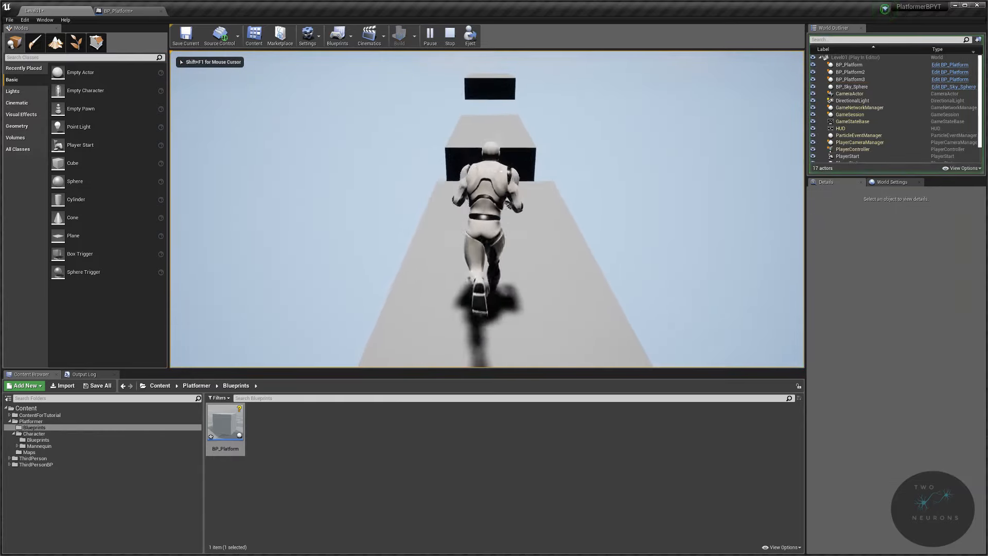
key("space")
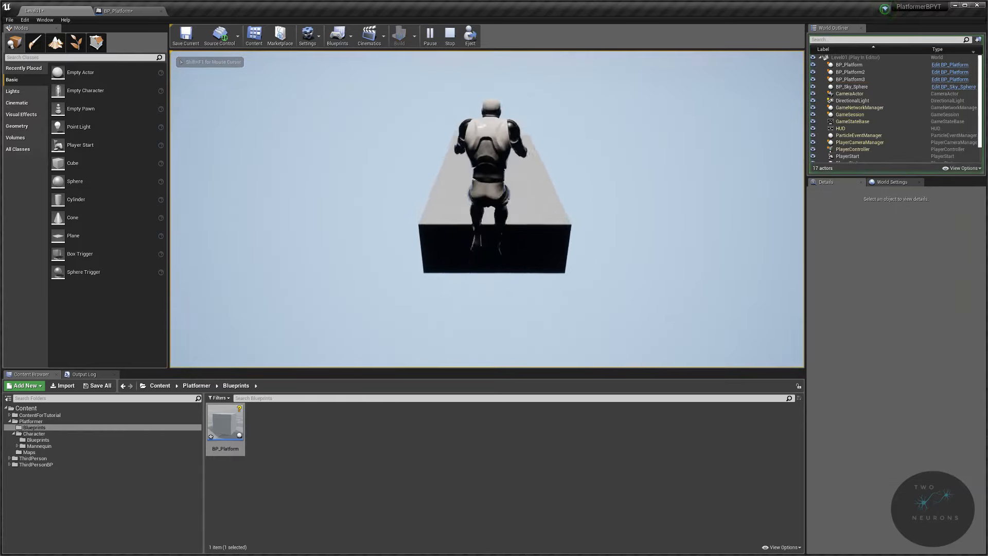
key("space")
key("w")
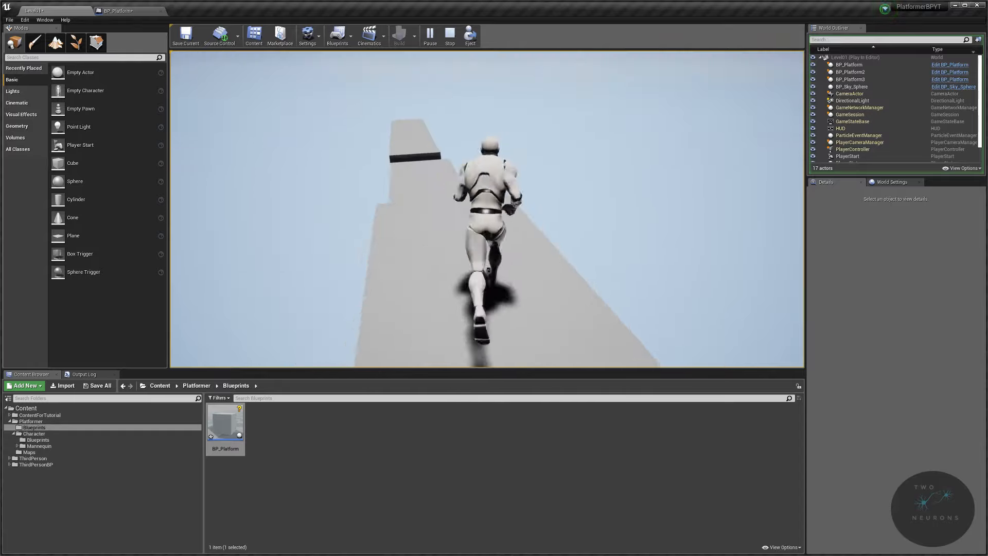
key("space")
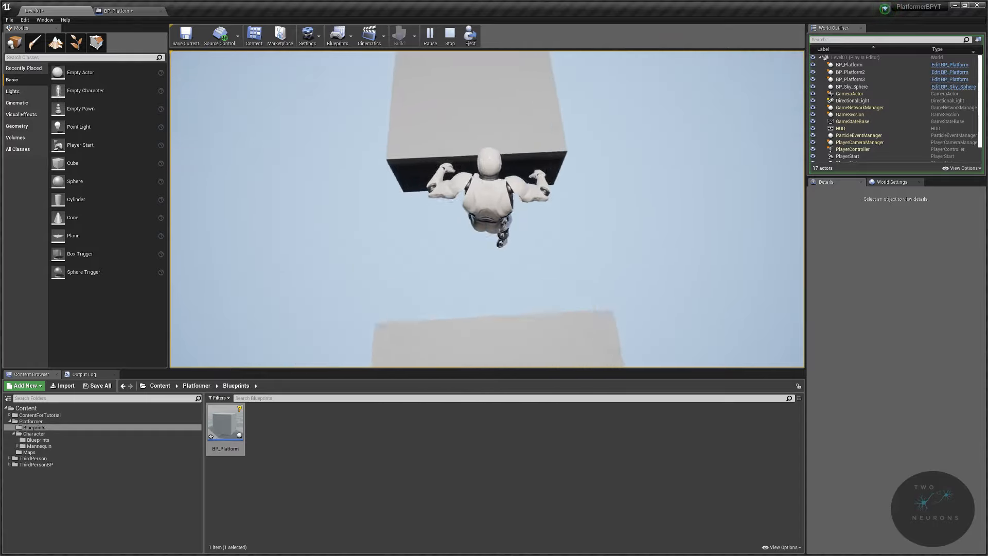
key("Escape")
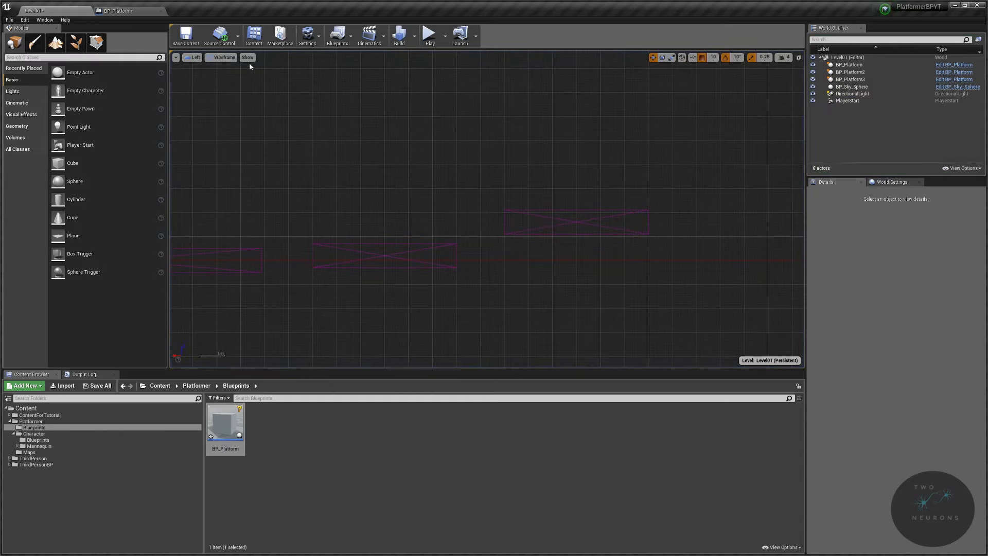
Step: In the Perspective view, duplicate the raised third platform beyond its far end, to about X -2680
left_click(193, 57)
left_click(205, 67)
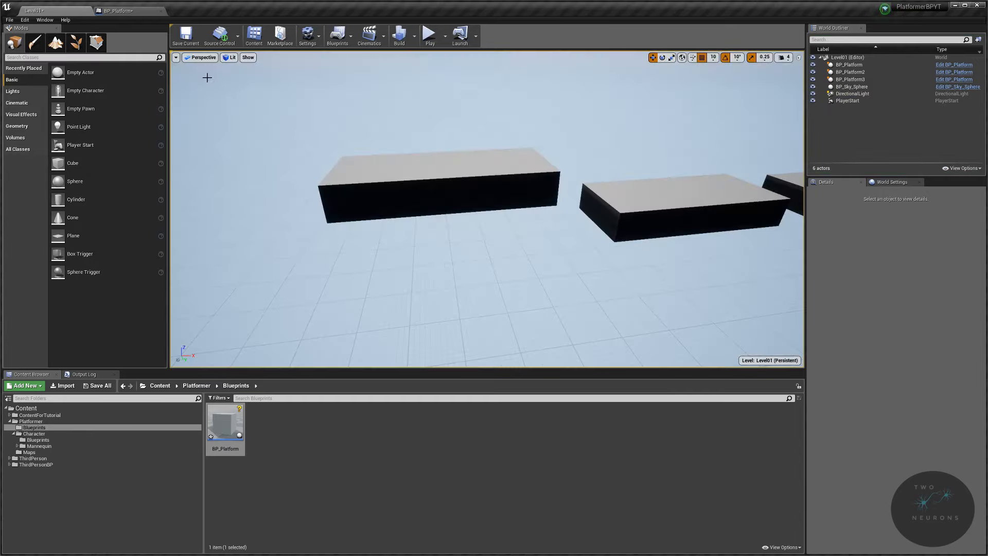
right_click_drag(205, 77, 205, 77)
left_click(527, 163)
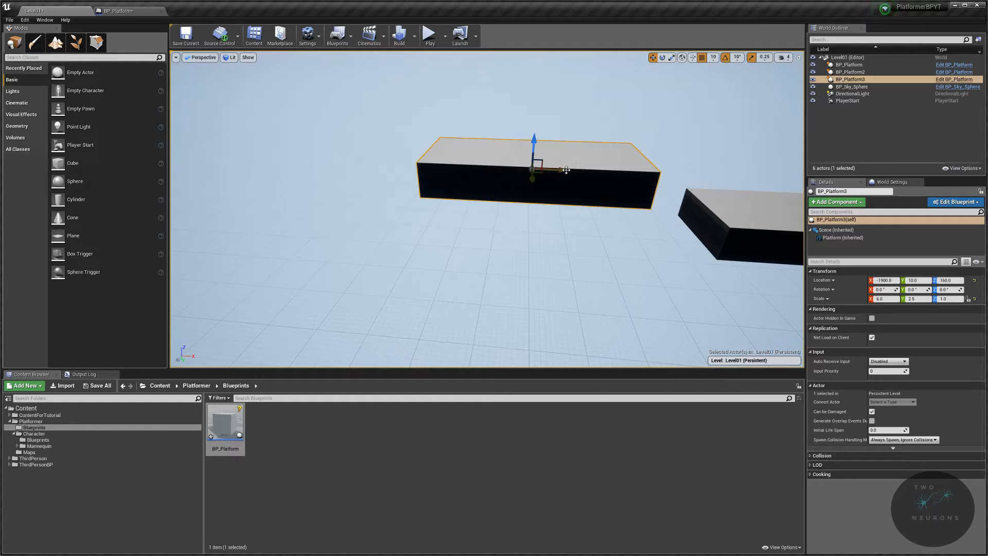
left_click_drag(560, 172, 304, 151, "alt")
right_click_drag(424, 111, 458, 121)
key("a")
key("a")
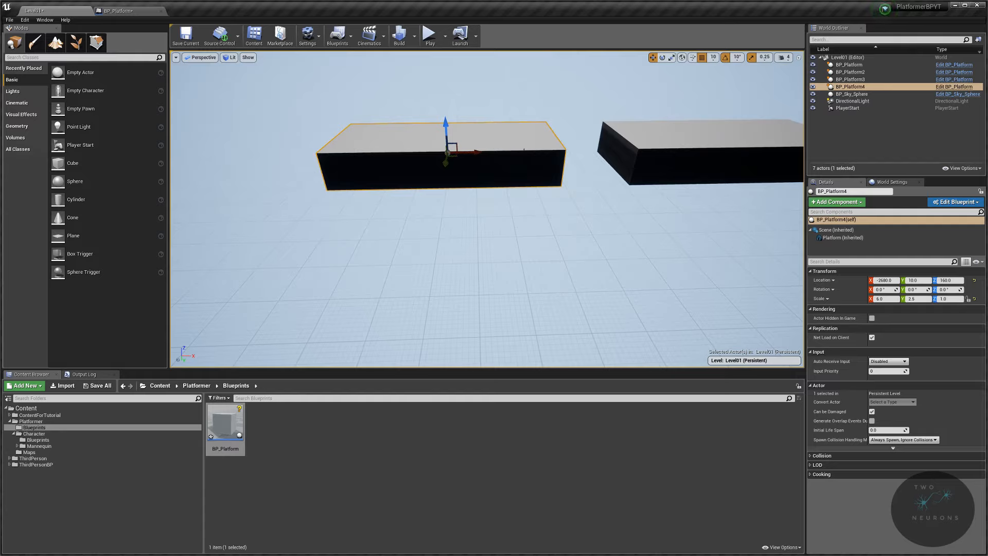
Step: Set the fourth platform's X scale to 11.75 and move it away from the third platform, to about X -3030
left_click(886, 299)
type("11.7")
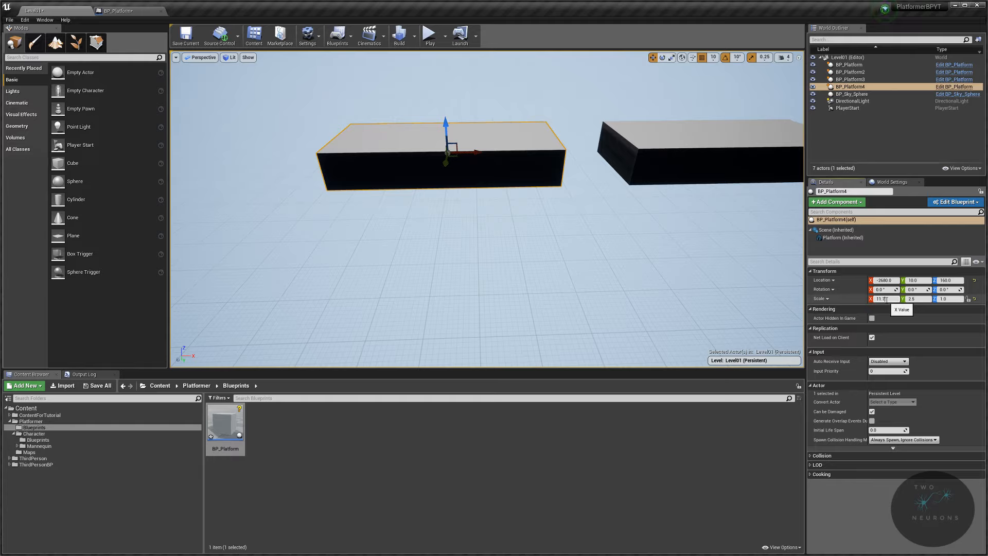
type("5")
key("Return")
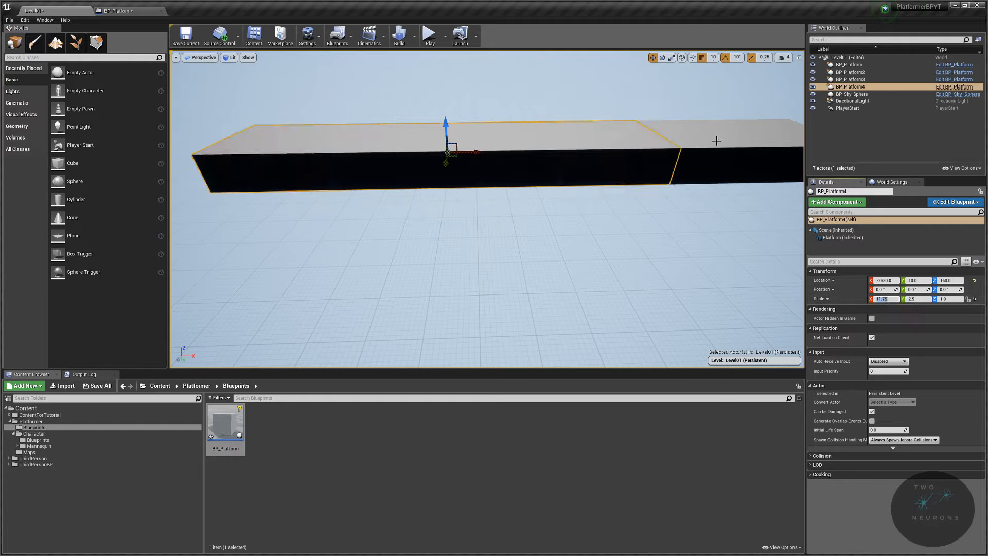
left_click_drag(477, 155, 354, 170)
right_click_drag(532, 101, 429, 109)
right_click_drag(425, 153, 395, 123)
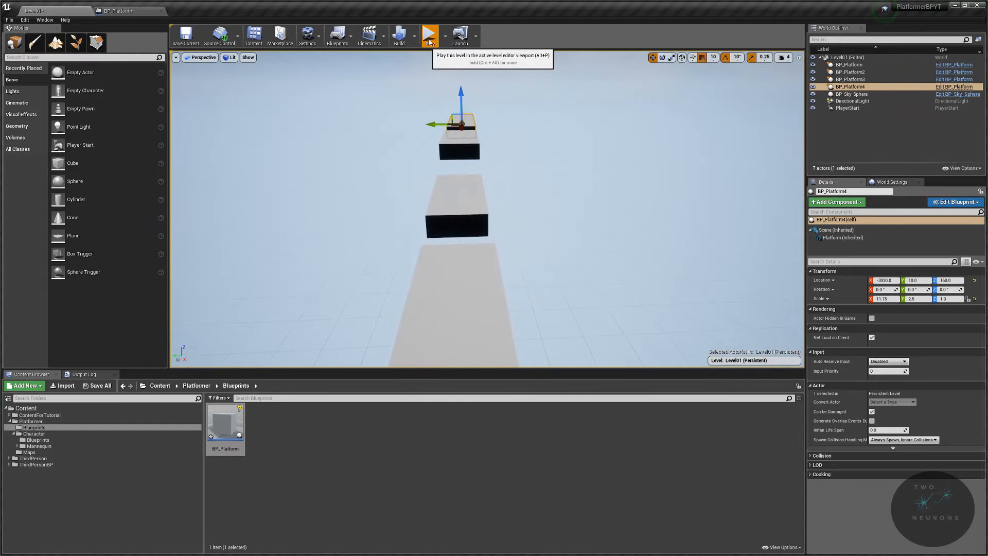
Step: Play-test Level01 by running and jumping the character across the platforms up to the long fourth one, and end the session
left_click(430, 35)
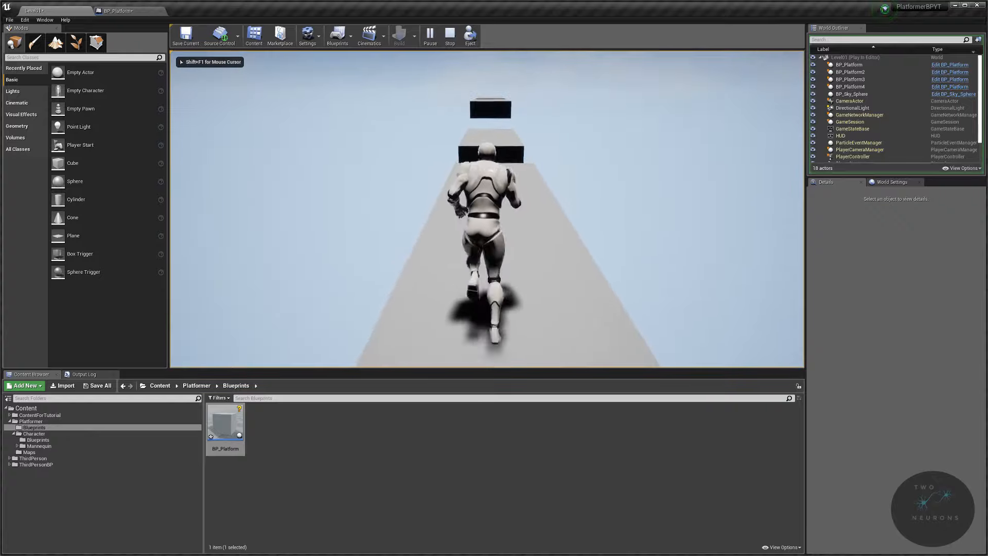
key("space")
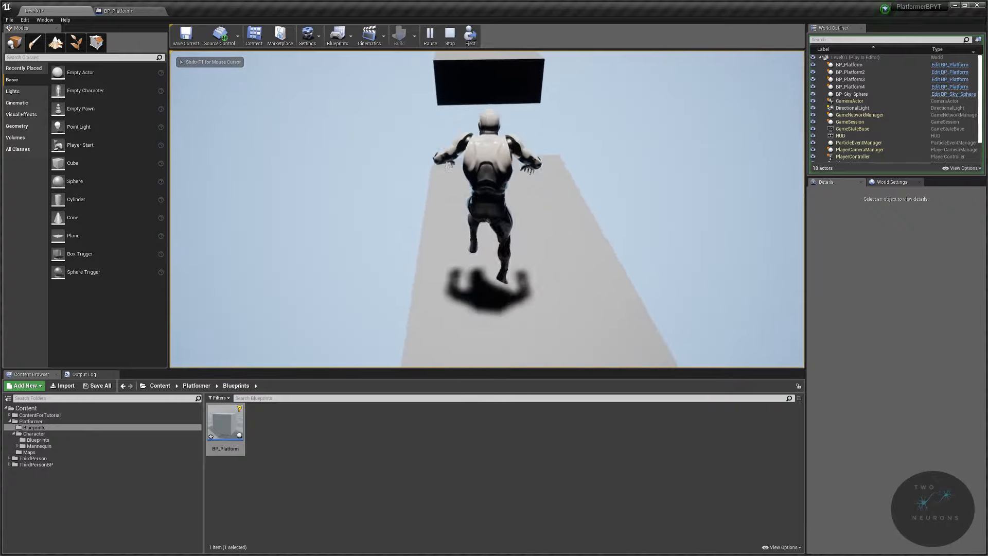
key("space")
key("space")
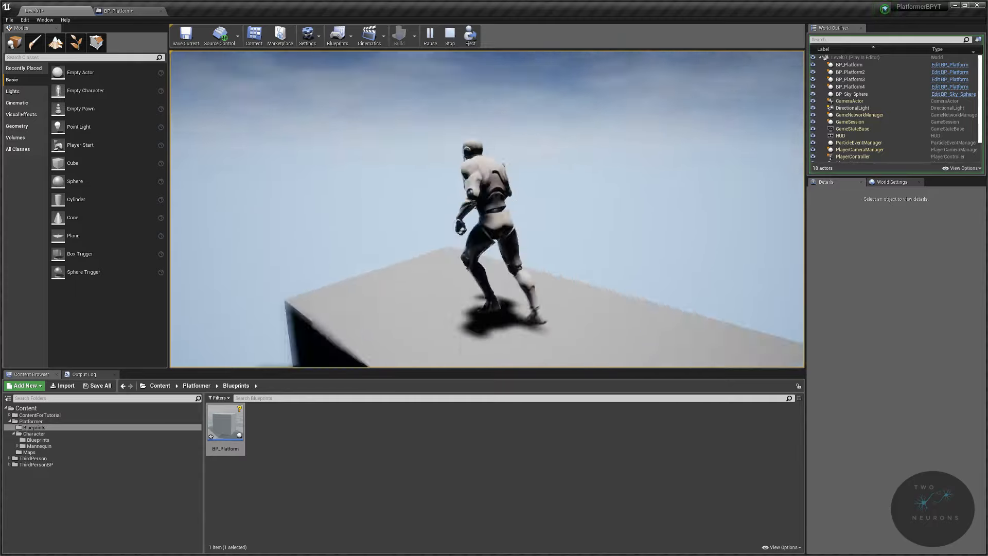
key("Escape")
Step: Save all modified content, including Level01 and BP_Platform
key("s")
right_click_drag(486, 209, 381, 239)
key("a")
key("w")
key("d")
key("d")
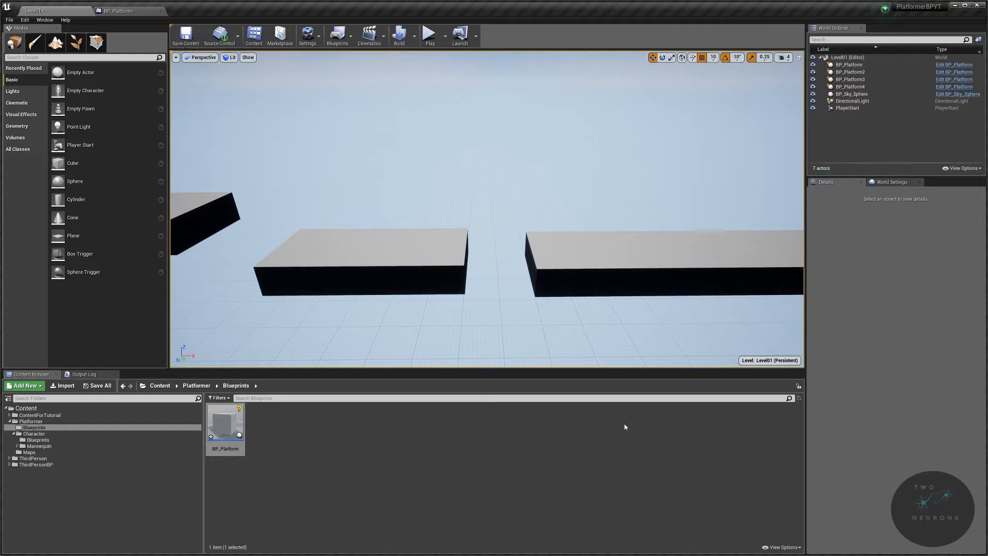
key("ctrl+shift+s")
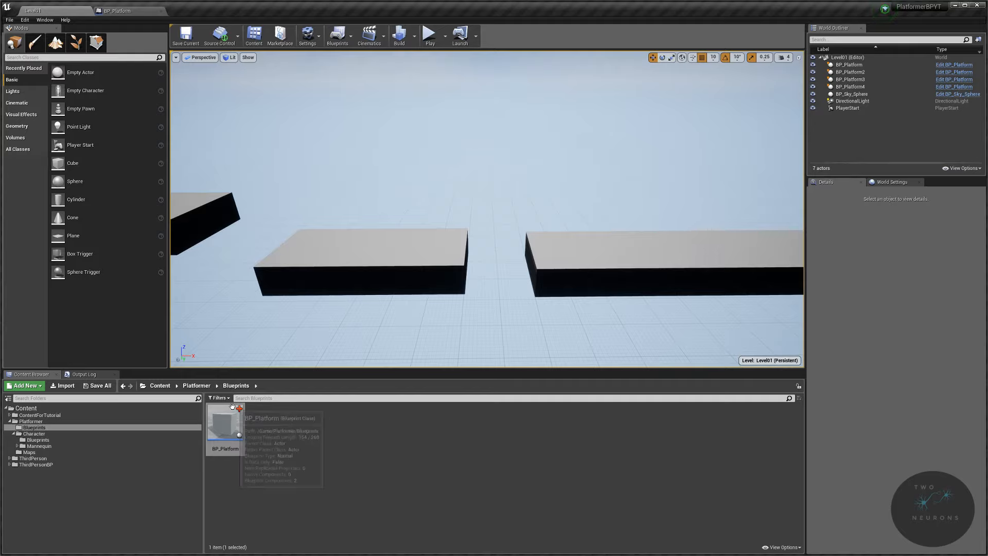
Step: Create an Environment folder inside Platformer/Blueprints and move BP_Platform into it
right_click_drag(445, 211, 467, 338)
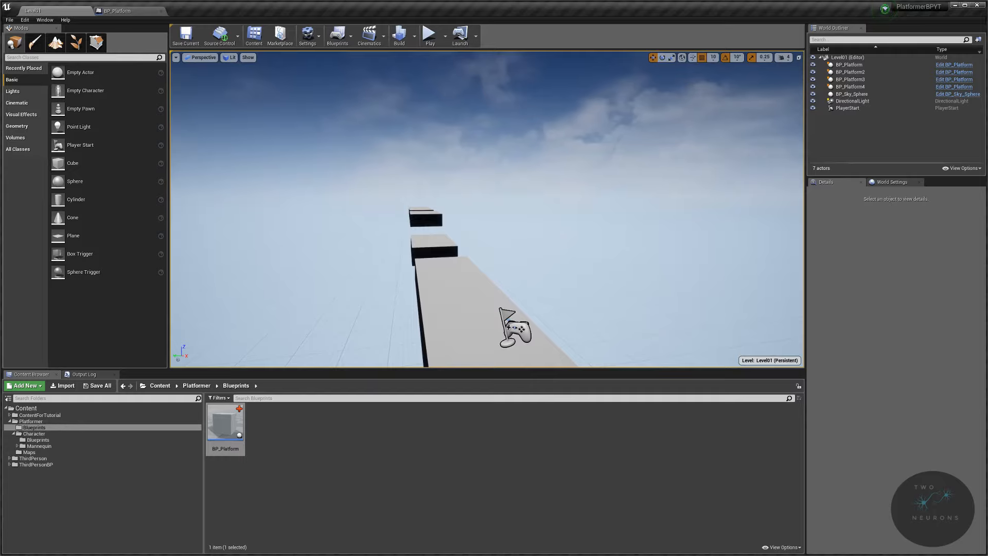
right_click(227, 430)
right_click(404, 444)
left_click(460, 191)
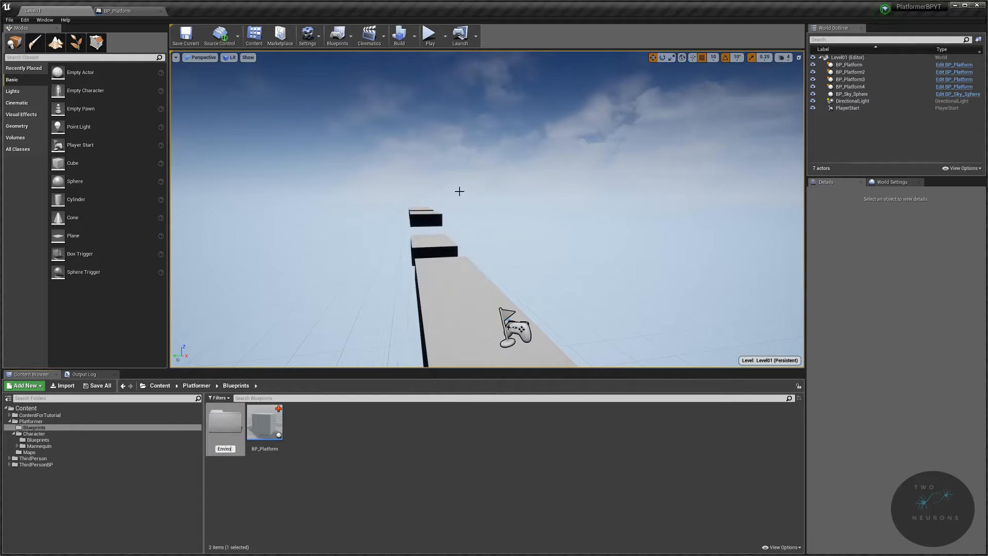
type("Environment")
key("Return")
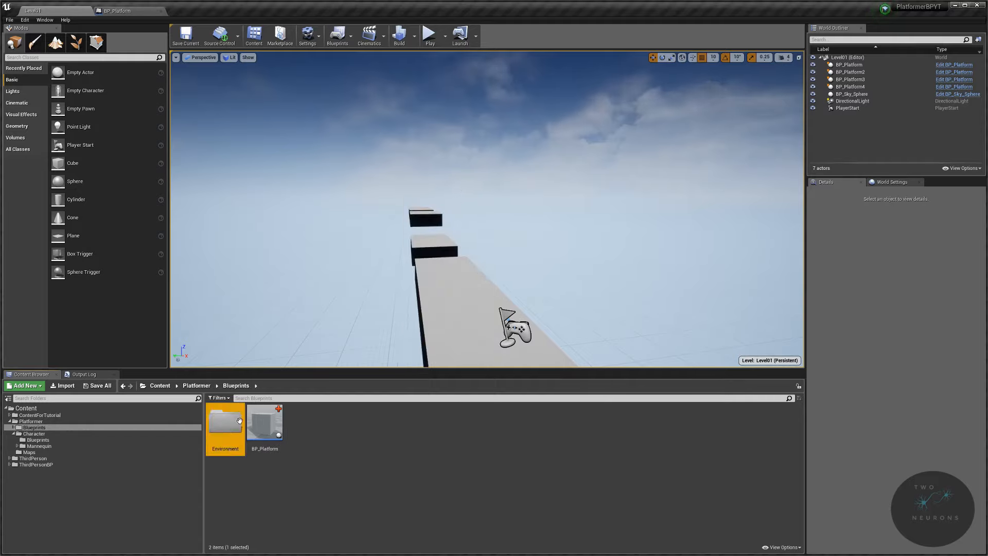
left_click_drag(264, 421, 229, 424)
left_click(267, 432)
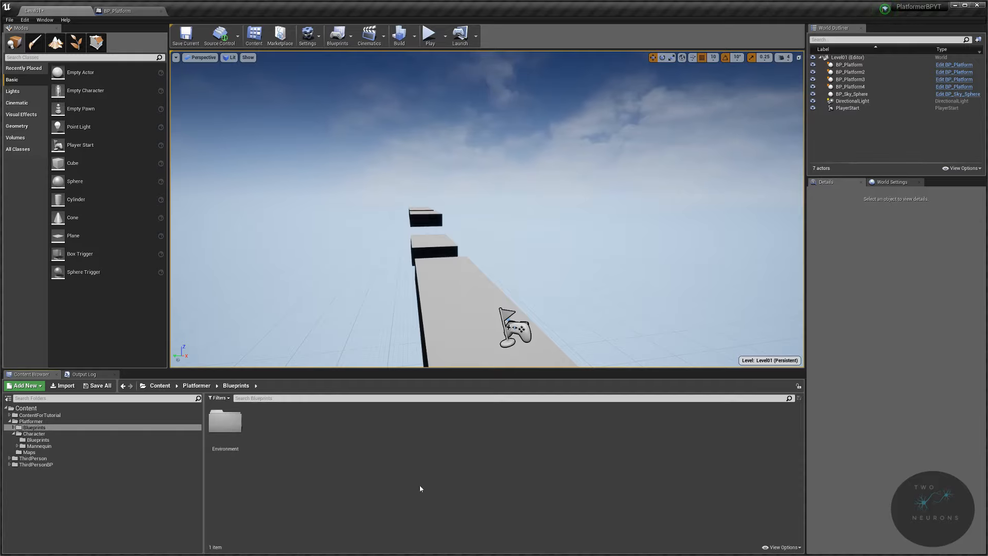
Step: Create two more folders inside Platformer/Blueprints, named Enums and Triggers
right_click(293, 437)
left_click(346, 184)
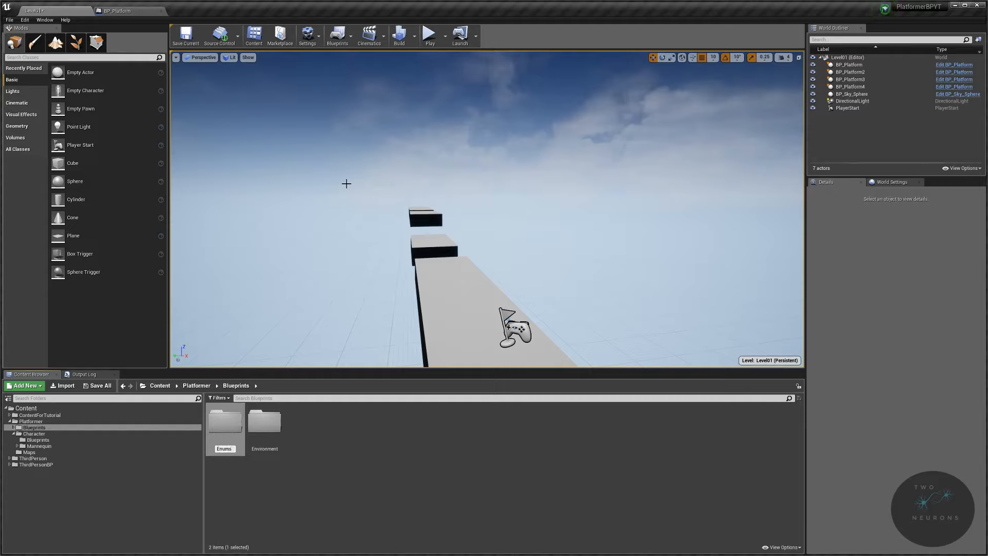
type("Enums")
key("Return")
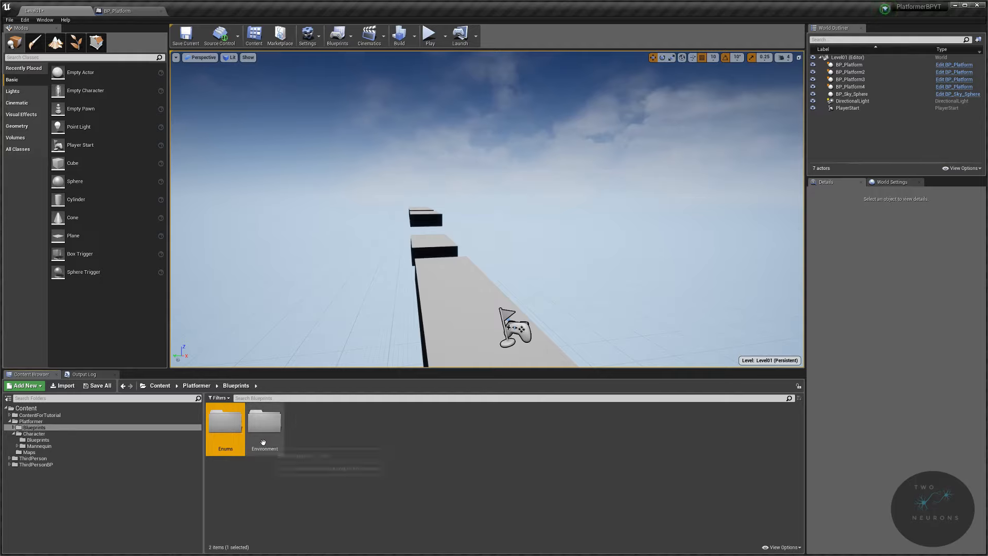
right_click(319, 433)
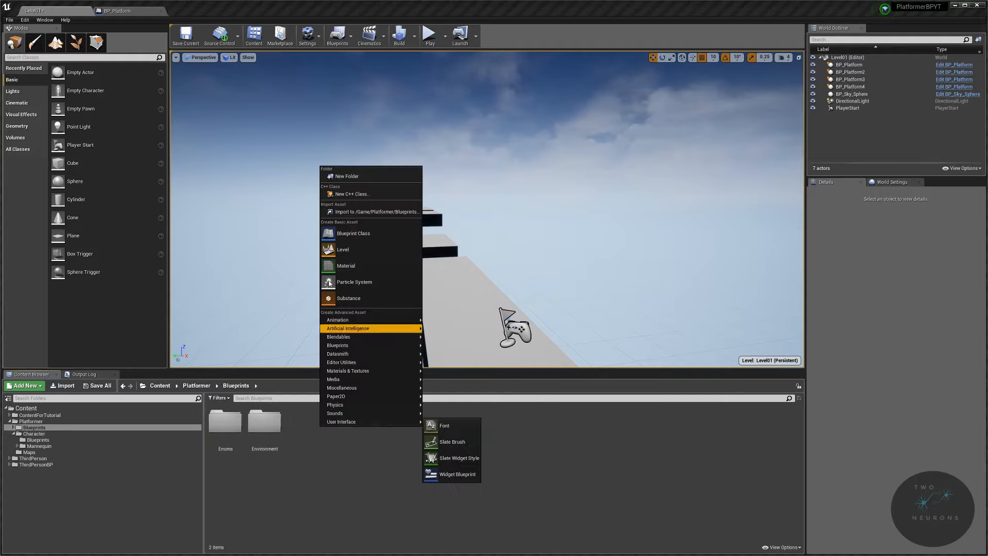
left_click(348, 174)
type("Triggers")
key("Return")
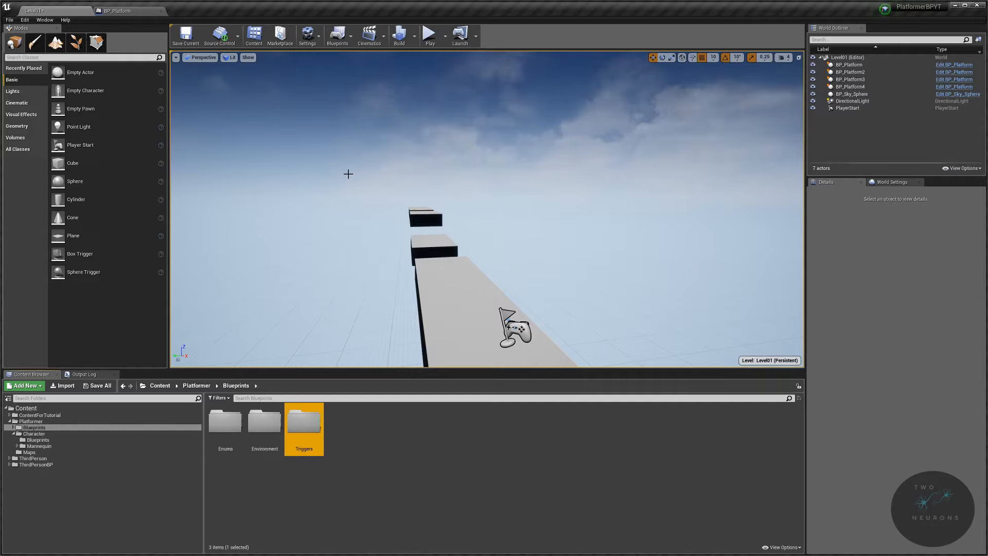
Step: Inspect the inherited Platform component of the long first platform in the level
right_click_drag(348, 174, 392, 181)
key("a")
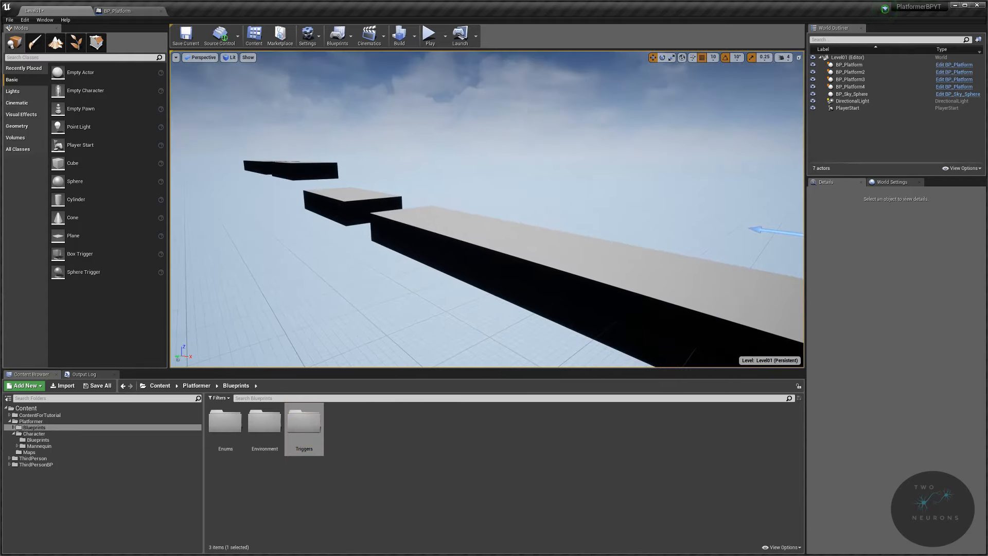
left_click(507, 246)
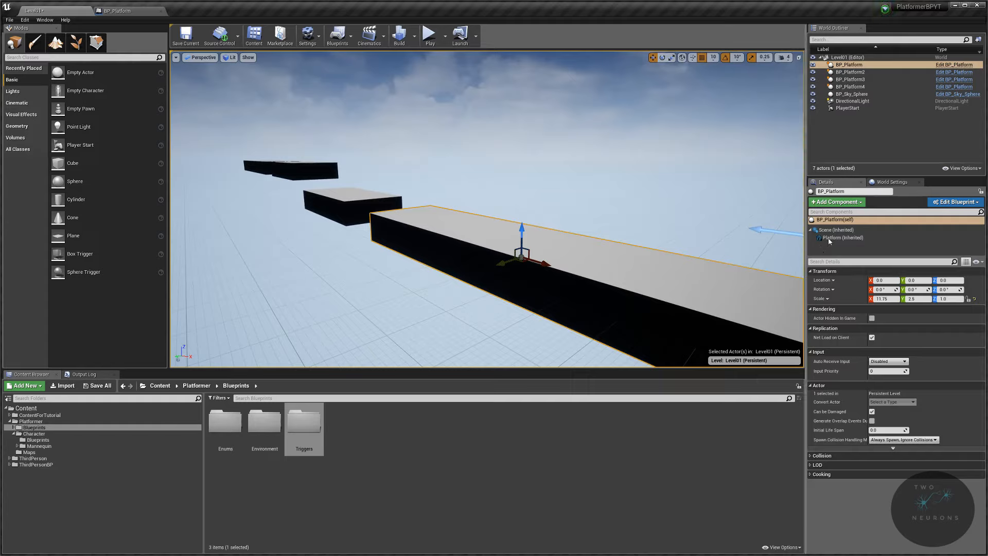
left_click(844, 239)
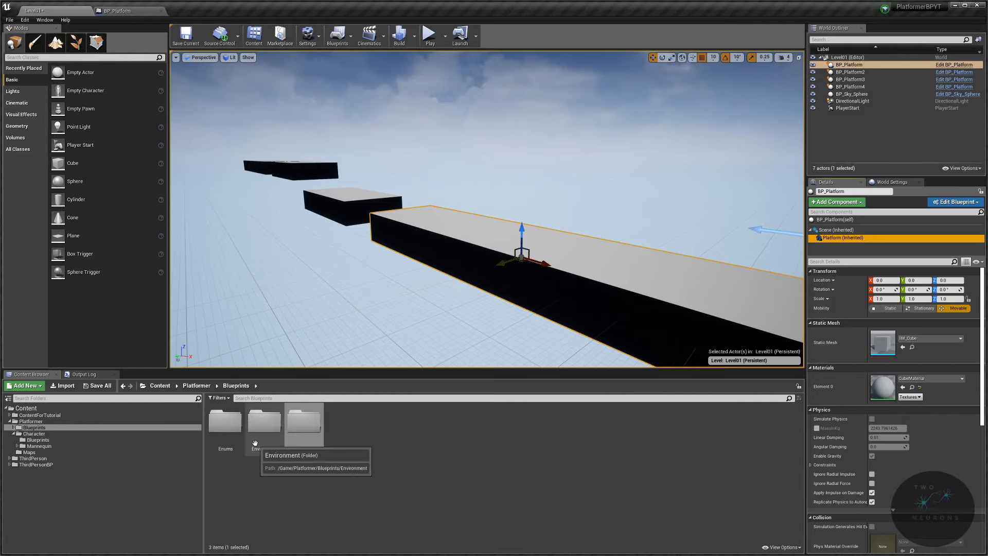
right_click_drag(410, 264, 479, 235)
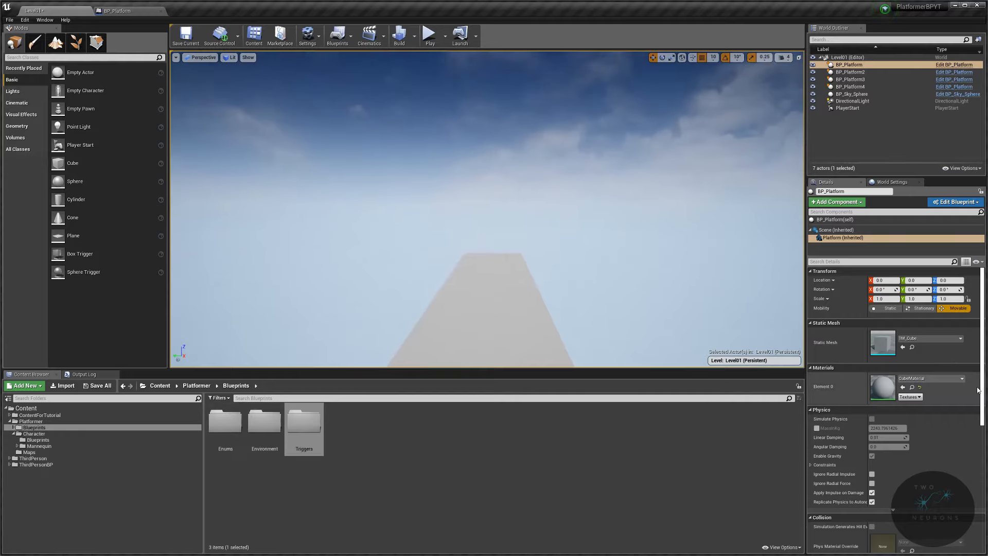
Step: Create an Enumeration named E_LevelNames in the Enums folder and open it for editing
double_click(237, 435)
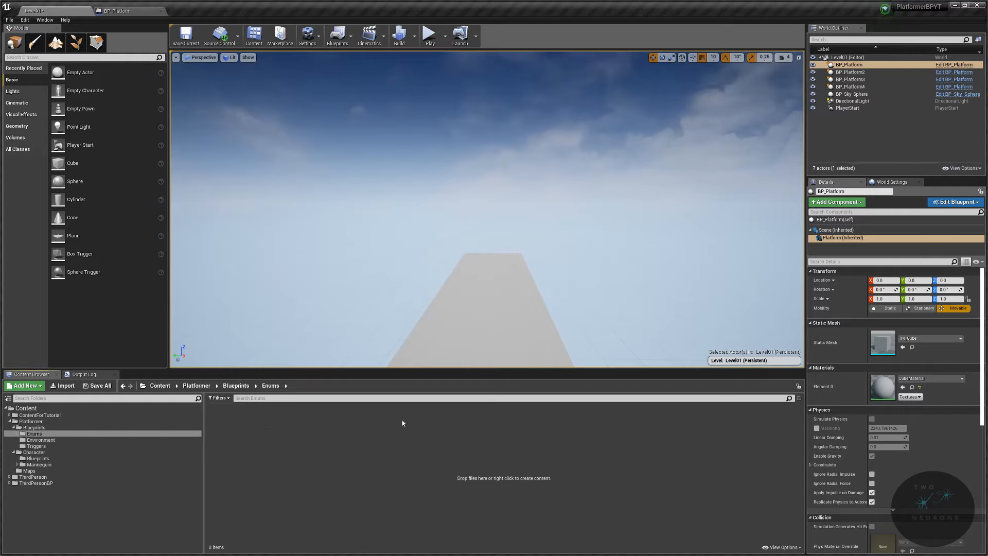
right_click(251, 438)
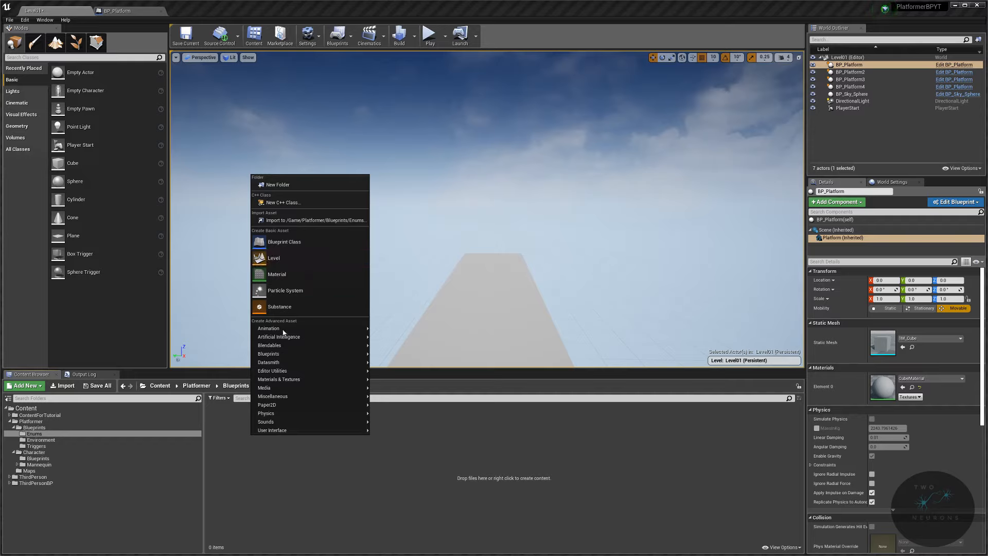
mouse_move(278, 355)
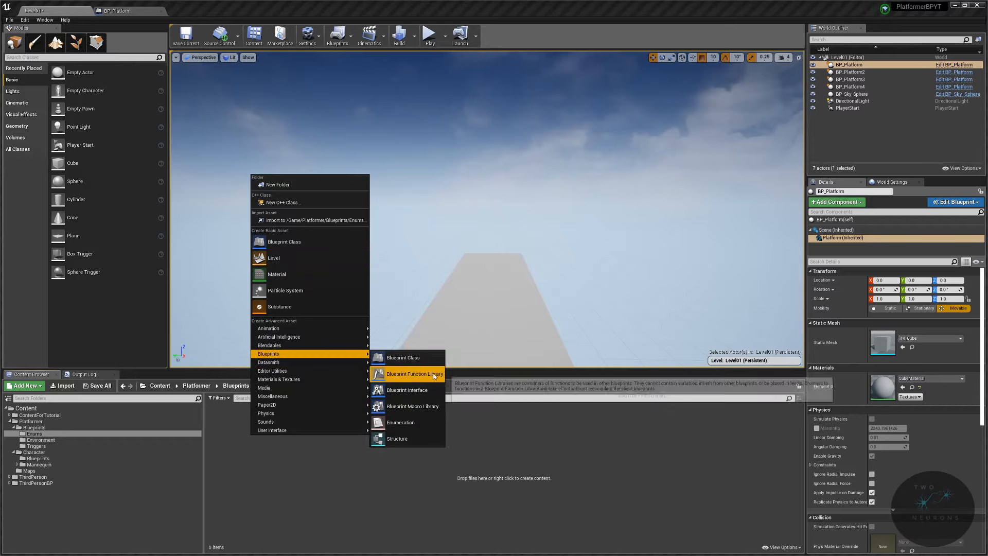
left_click(401, 423)
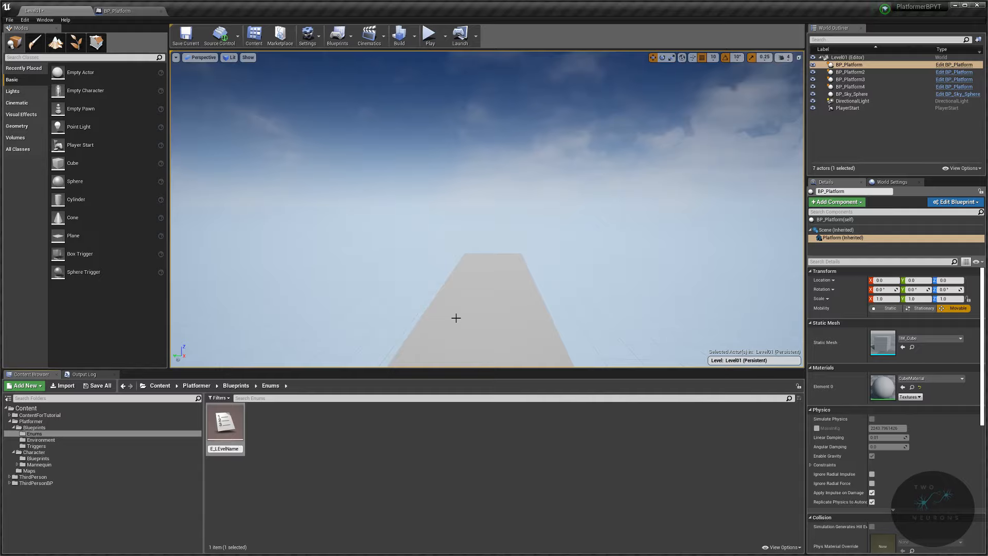
type("lNames")
key("Return")
key("Return")
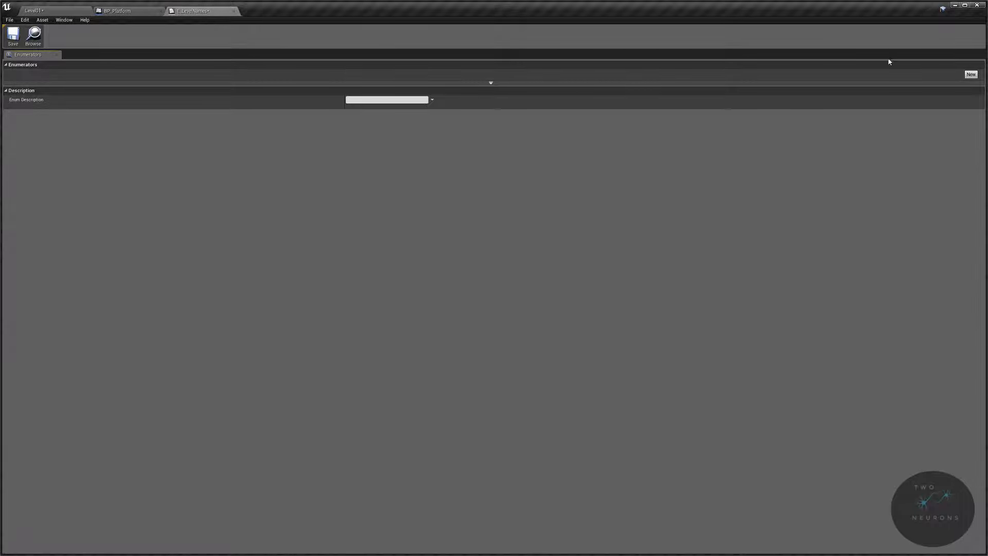
Step: Add three enumerators to E_LevelNames with the display names Level01, Level02 and Level03, and save the enumeration
left_click(972, 74)
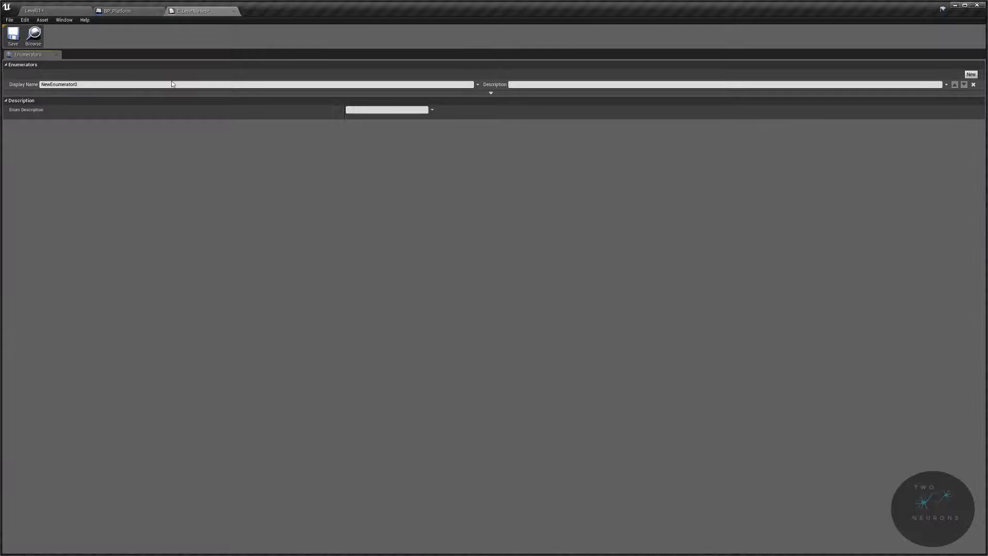
left_click(79, 85)
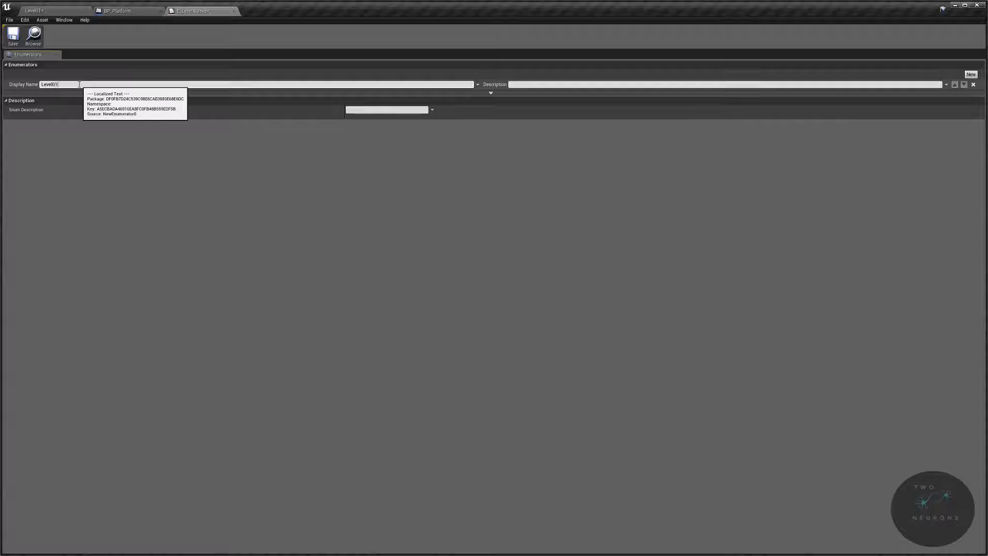
key("Return")
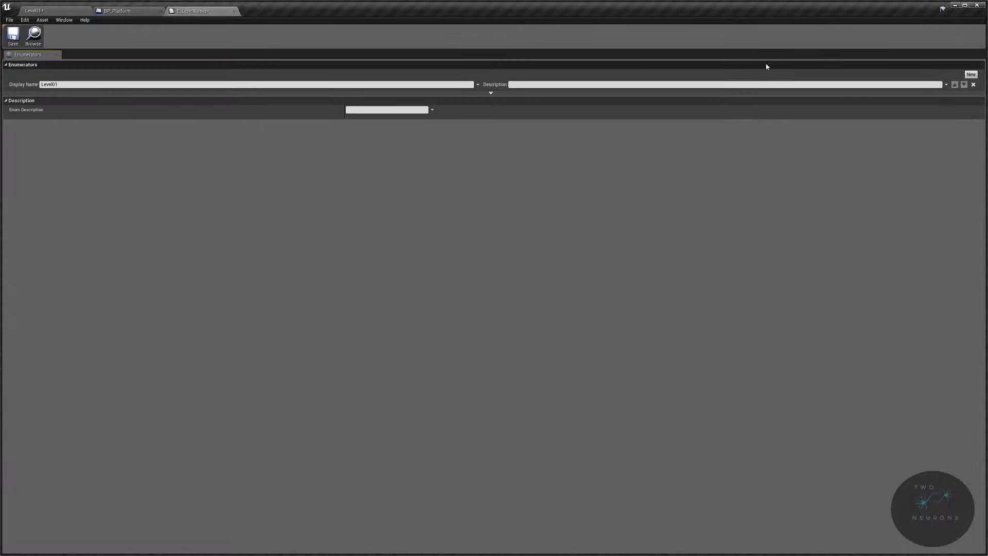
left_click(972, 75)
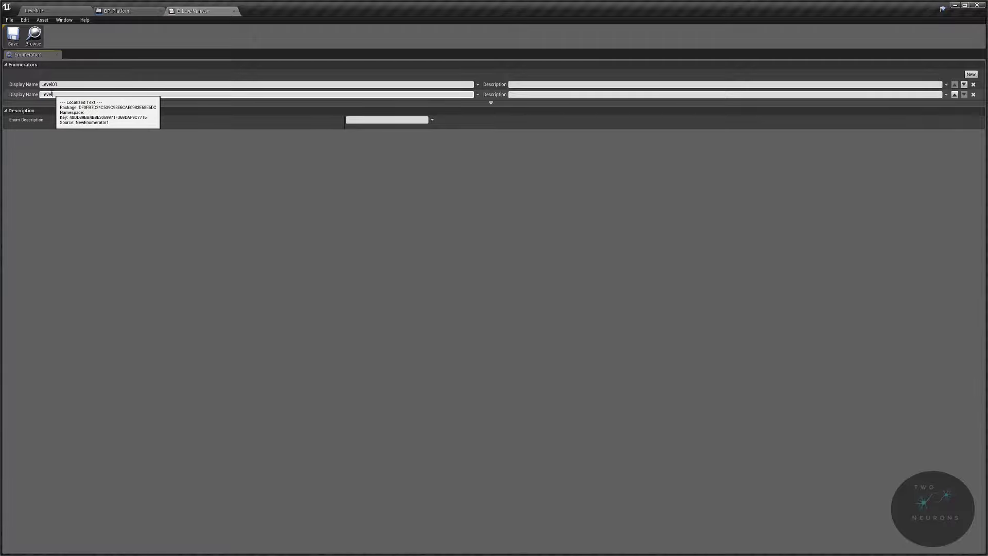
type("Level02")
key("Return")
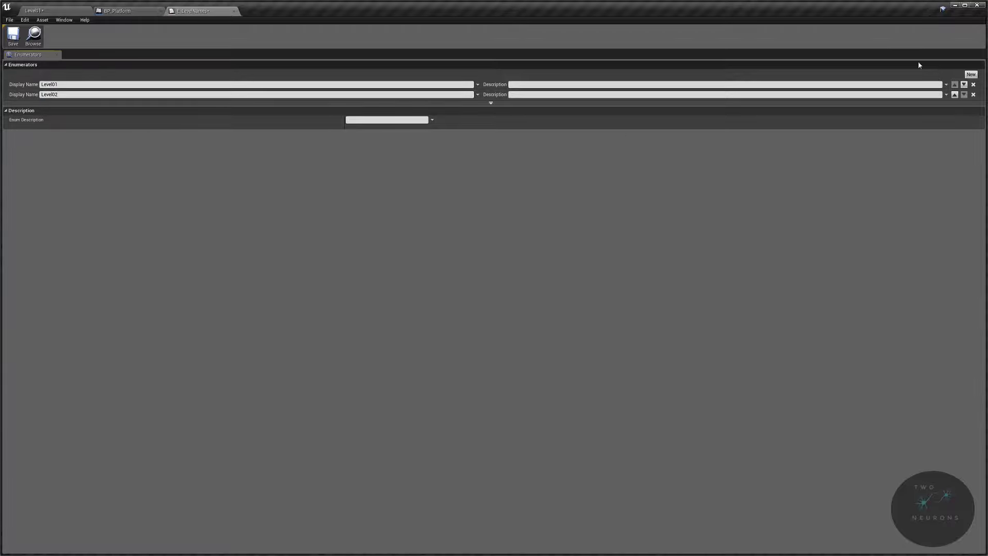
left_click(971, 75)
left_click(88, 105)
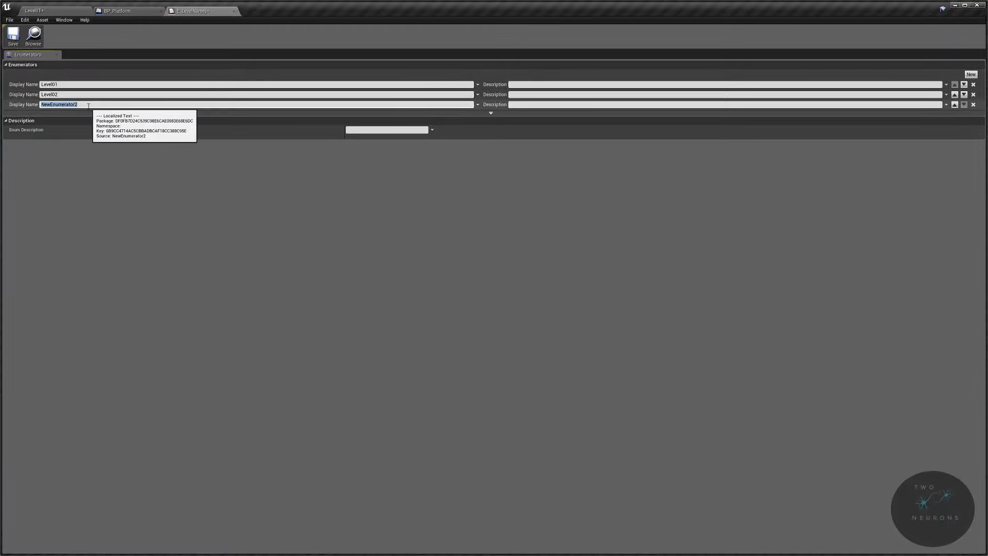
left_click(13, 35)
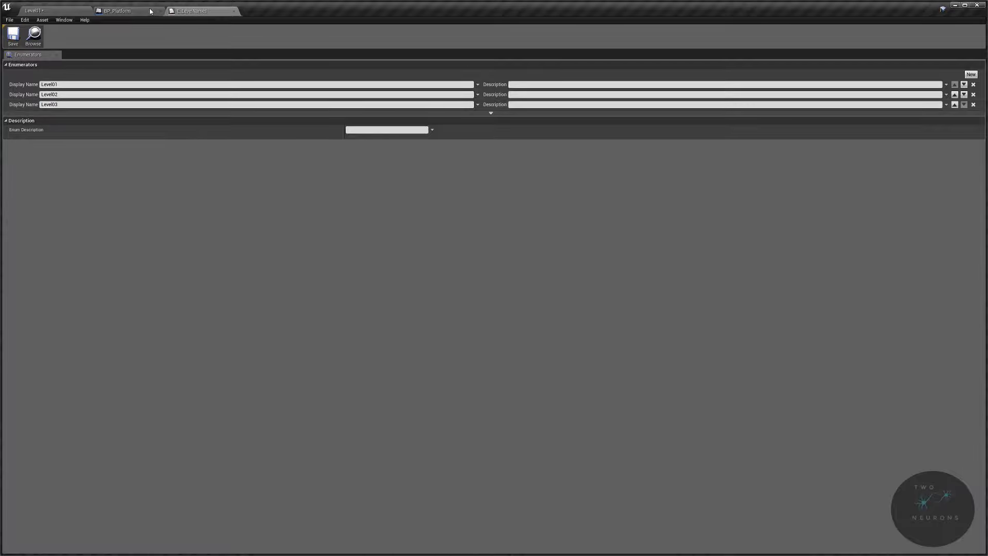
Step: Create an Actor Blueprint named BP_EndLevel in the Blueprints/Triggers folder and open it for editing
left_click(57, 10)
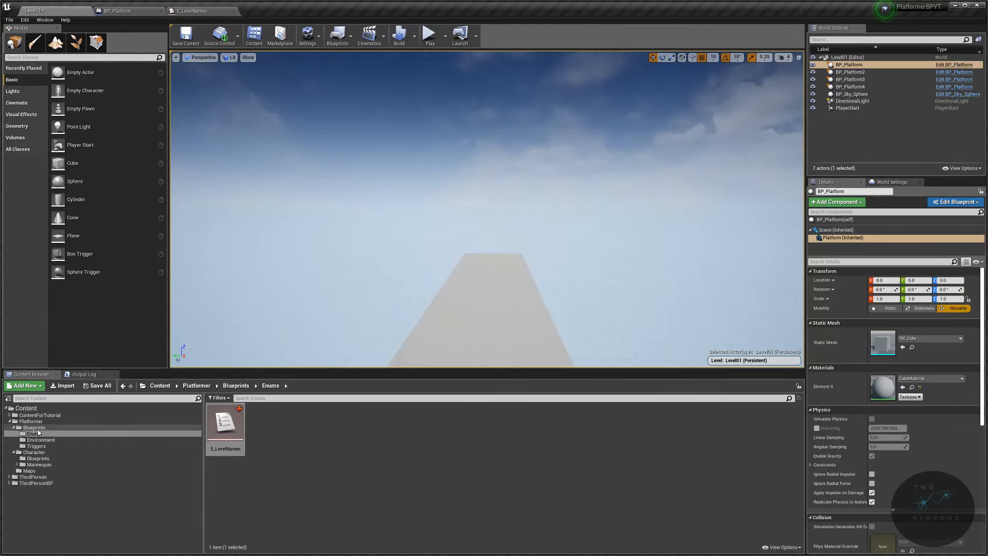
left_click(34, 428)
double_click(296, 427)
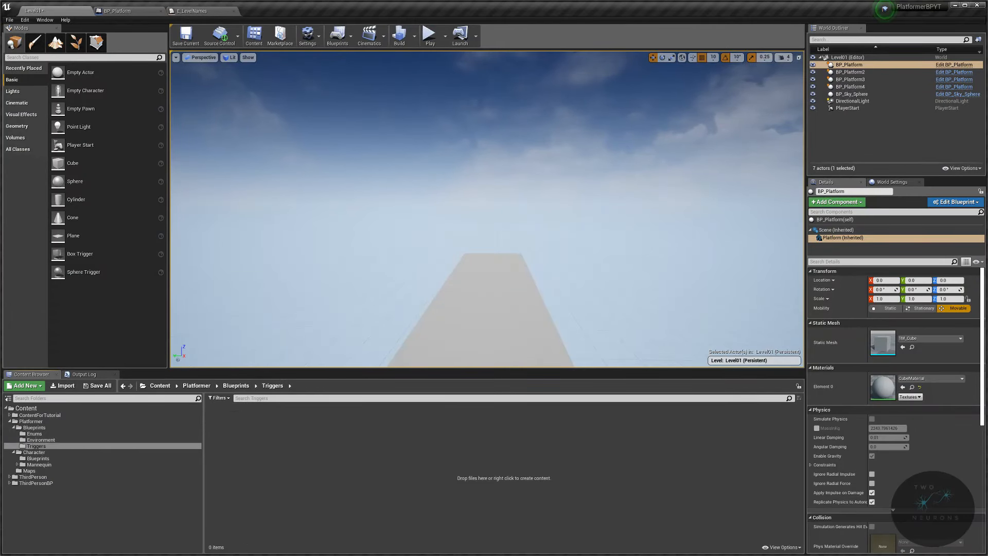
right_click(234, 421)
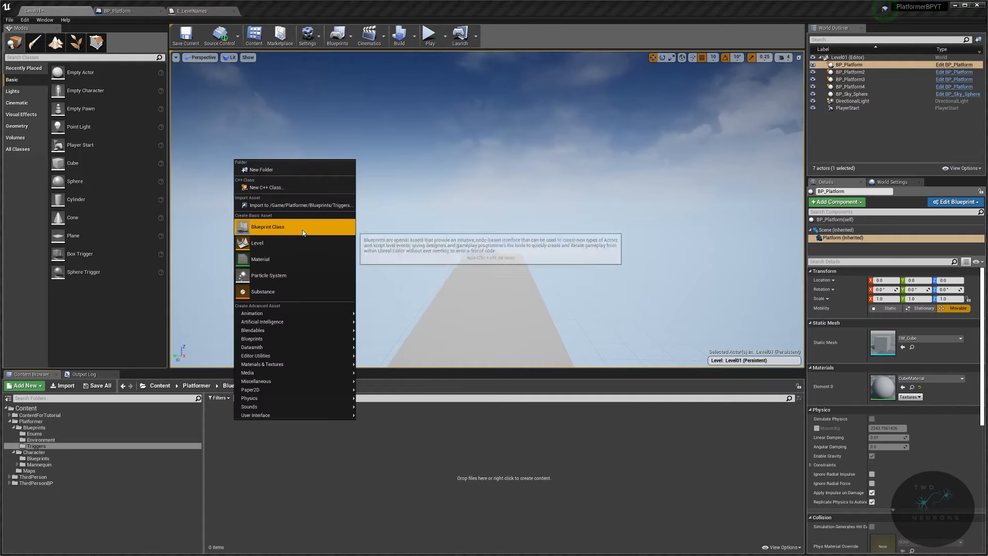
left_click(285, 229)
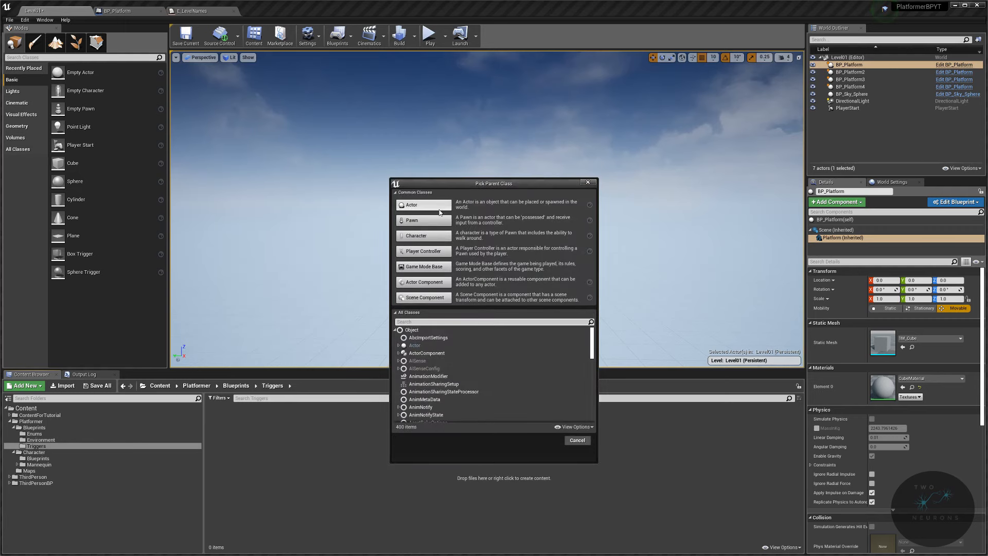
left_click(439, 206)
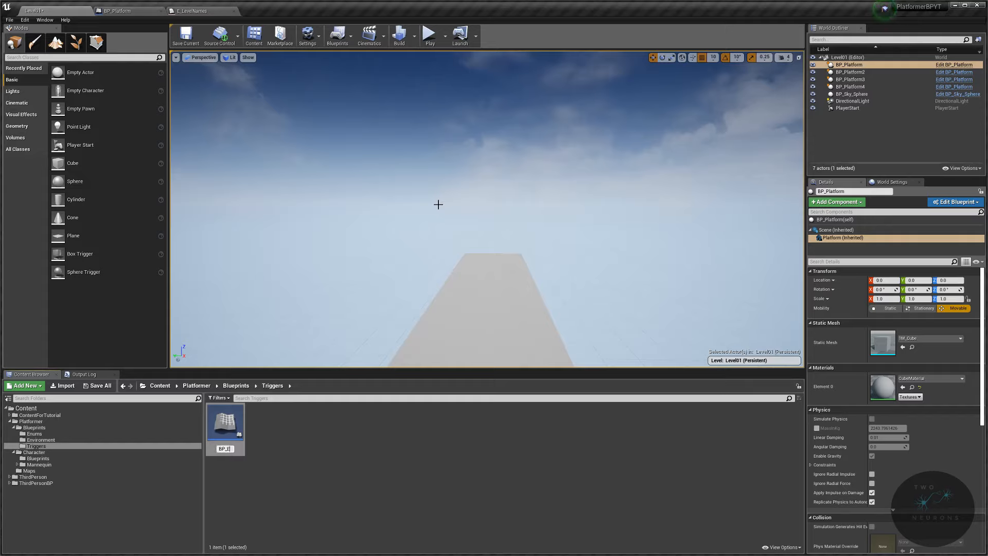
type("BP_EndLevel")
key("Return")
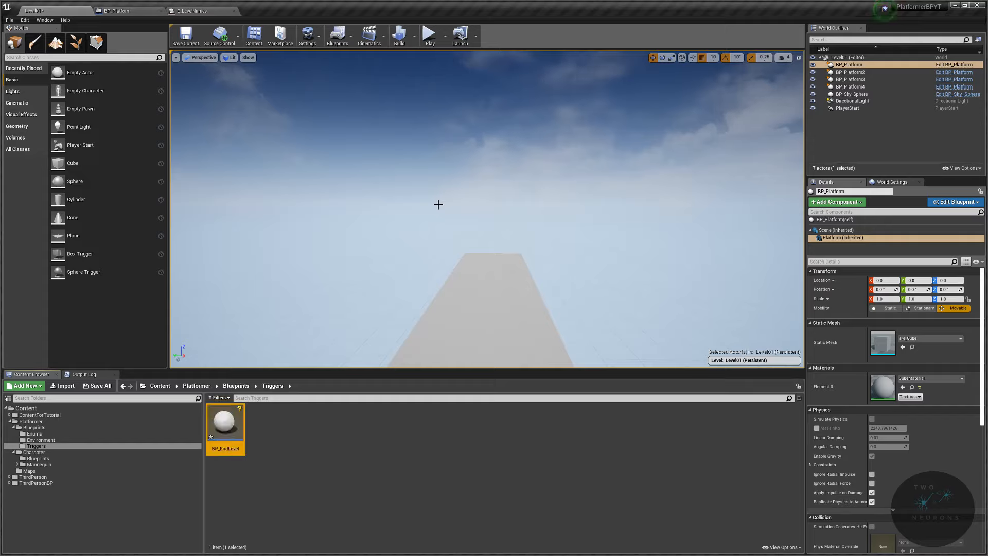
key("Return")
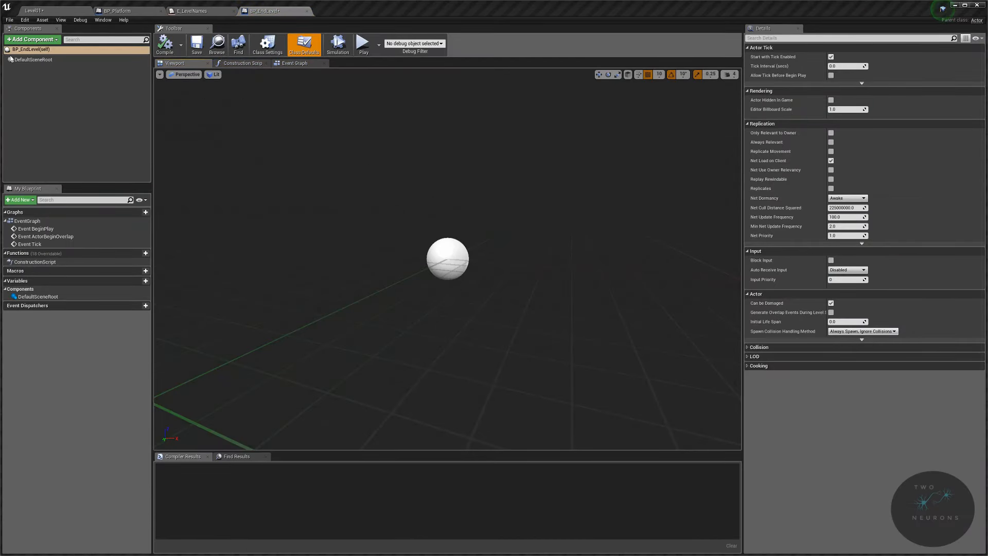
Step: Add a Scene component to BP_EndLevel, make it the root in place of DefaultSceneRoot, and compile the Blueprint
left_click(21, 44)
type("scene")
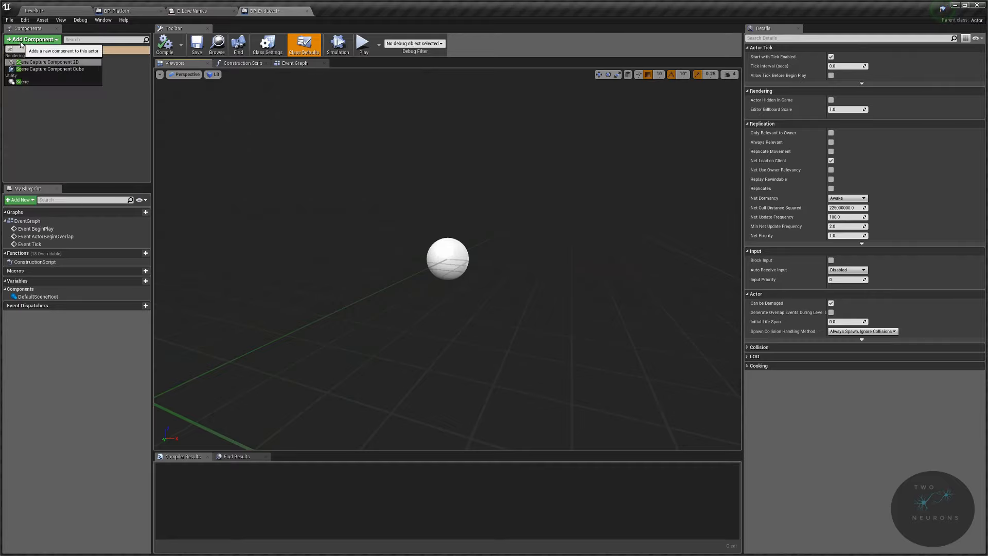
left_click(23, 82)
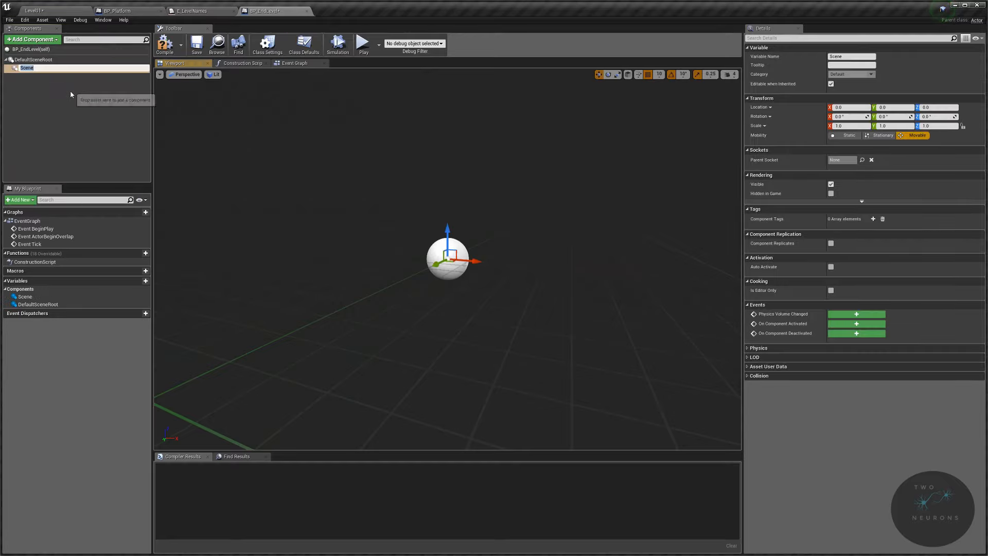
left_click(43, 96)
left_click_drag(36, 75, 37, 62)
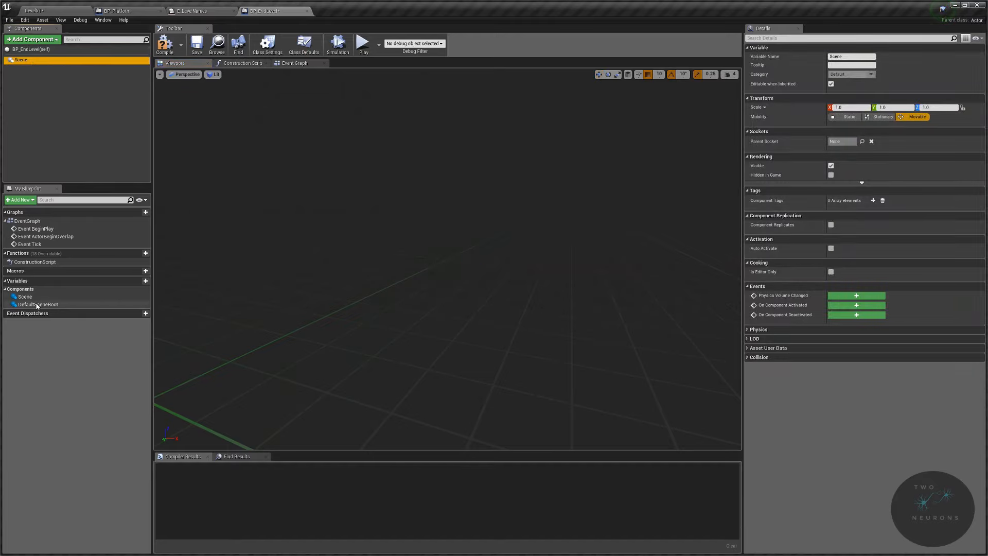
left_click(165, 45)
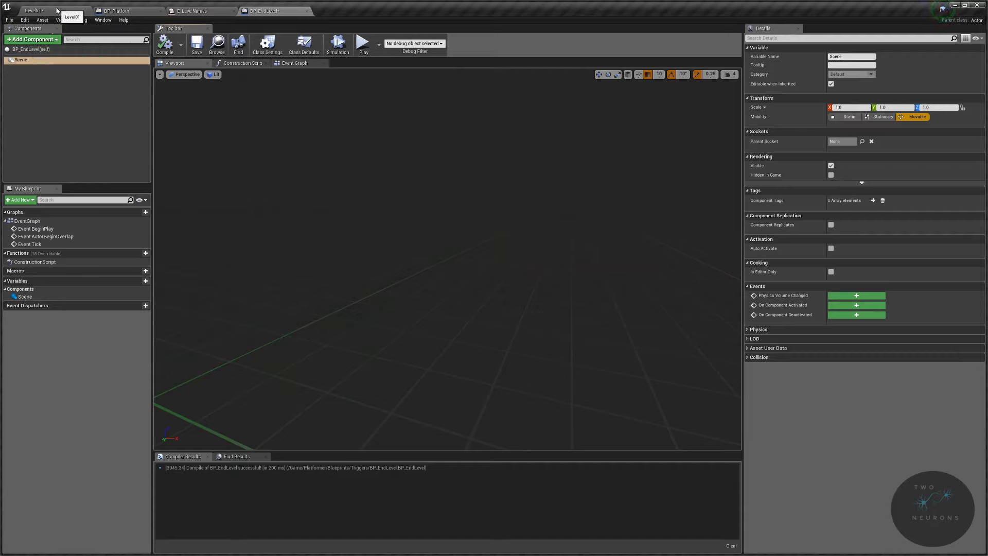
Step: Add a Box Collision component under the Scene root, keeping the name Box
left_click(36, 41)
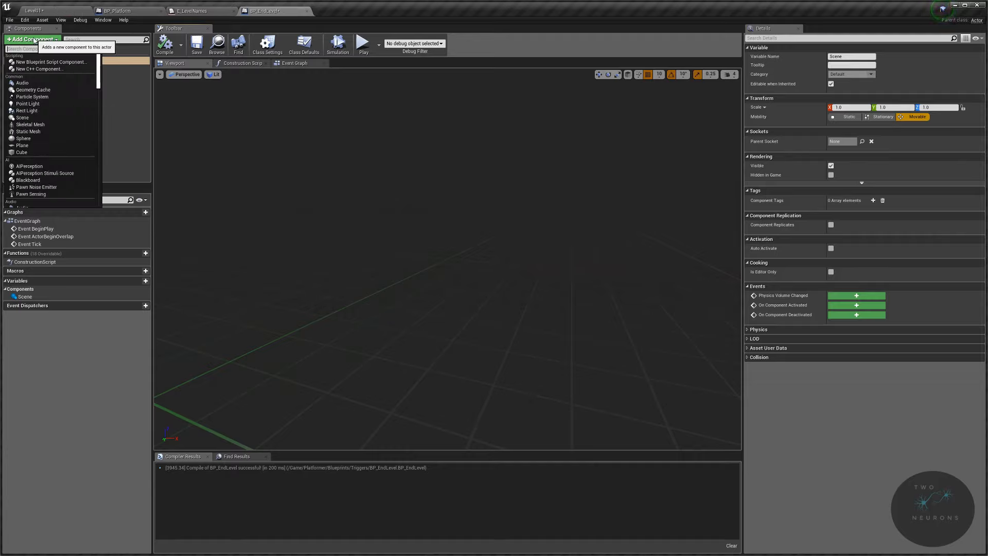
type("box")
left_click(29, 62)
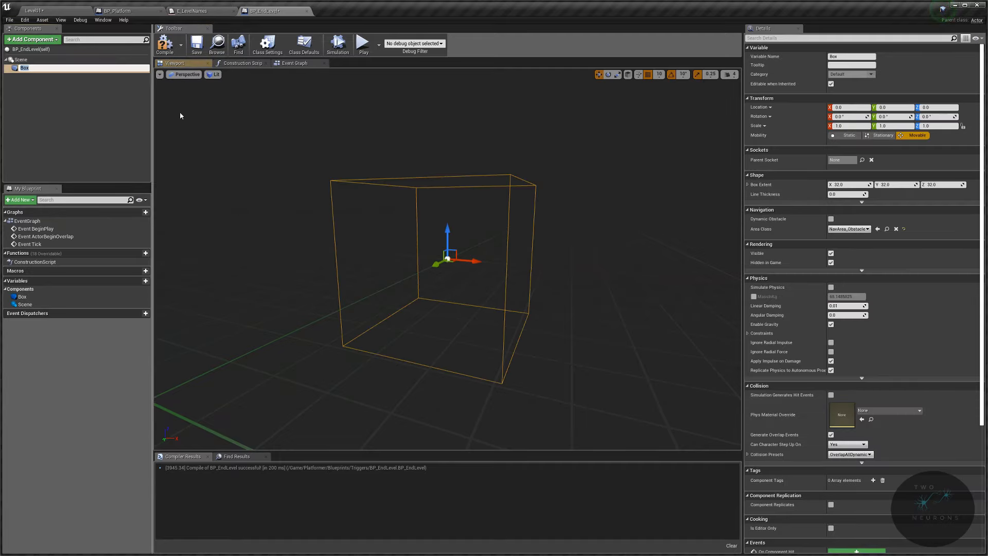
key("Return")
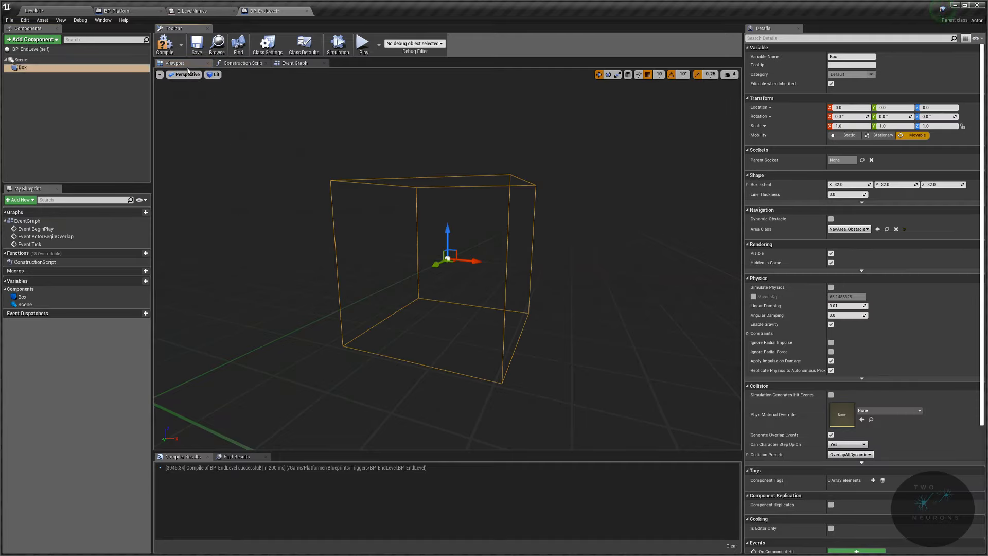
Step: Raise the Box component to a Z location of 30 in the Left orthographic view, and return to the Perspective view
left_click(181, 74)
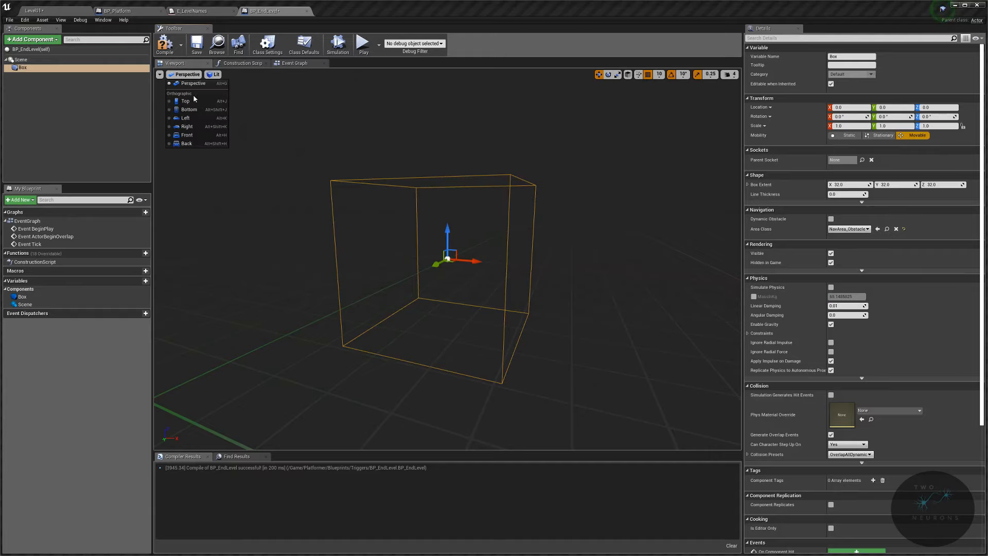
left_click(198, 119)
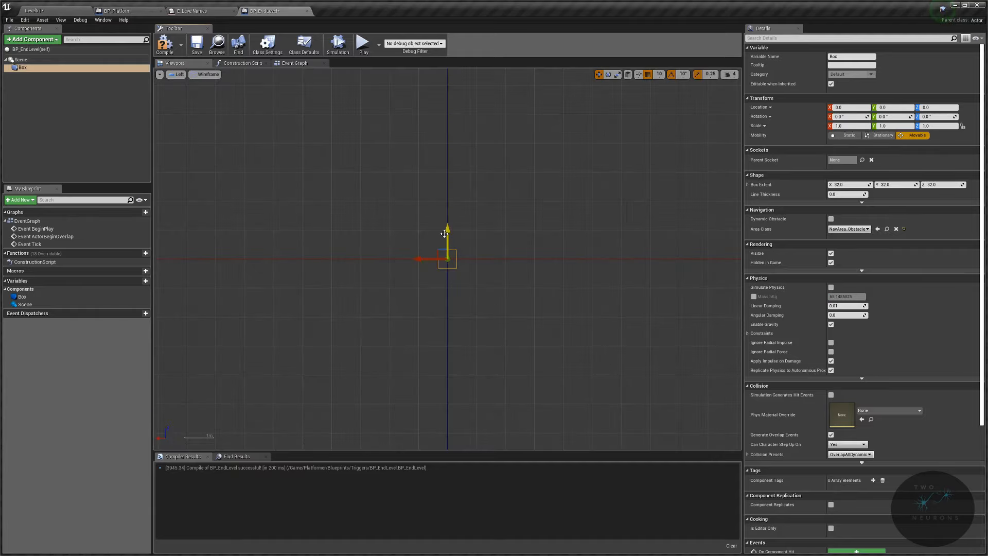
mouse_move(444, 233)
left_mouse_down()
mouse_move(446, 245)
mouse_move(443, 234)
left_mouse_up()
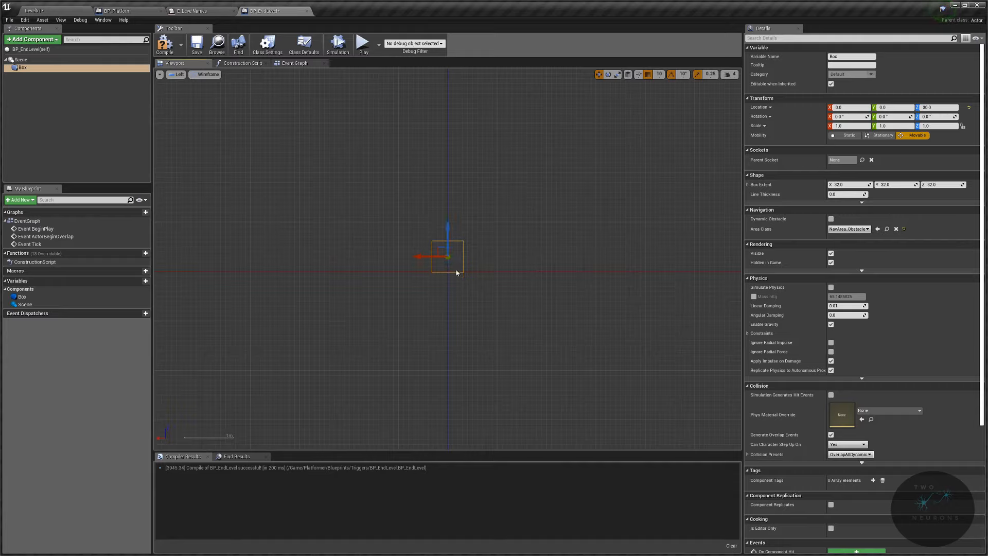
left_click(176, 74)
left_click(190, 85)
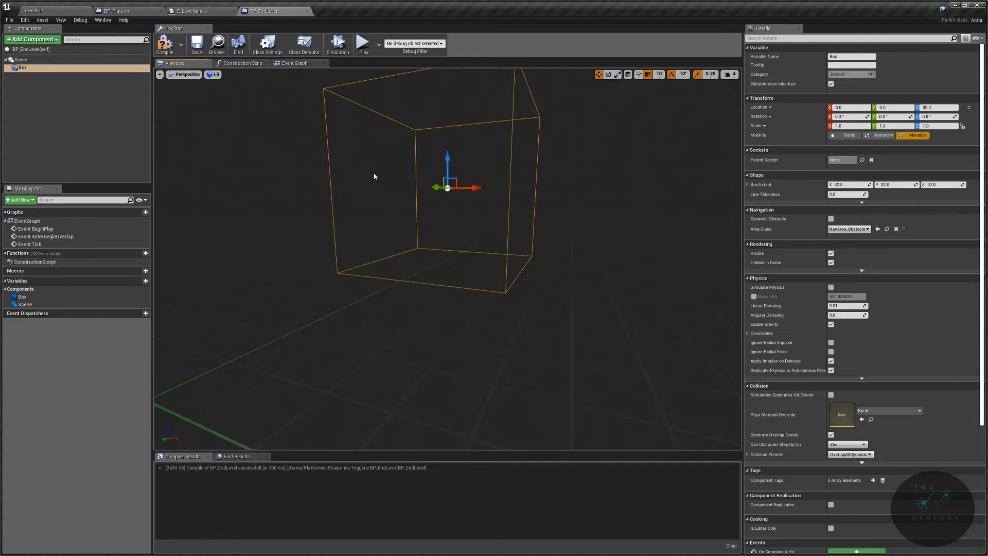
right_click_drag(376, 177, 343, 164)
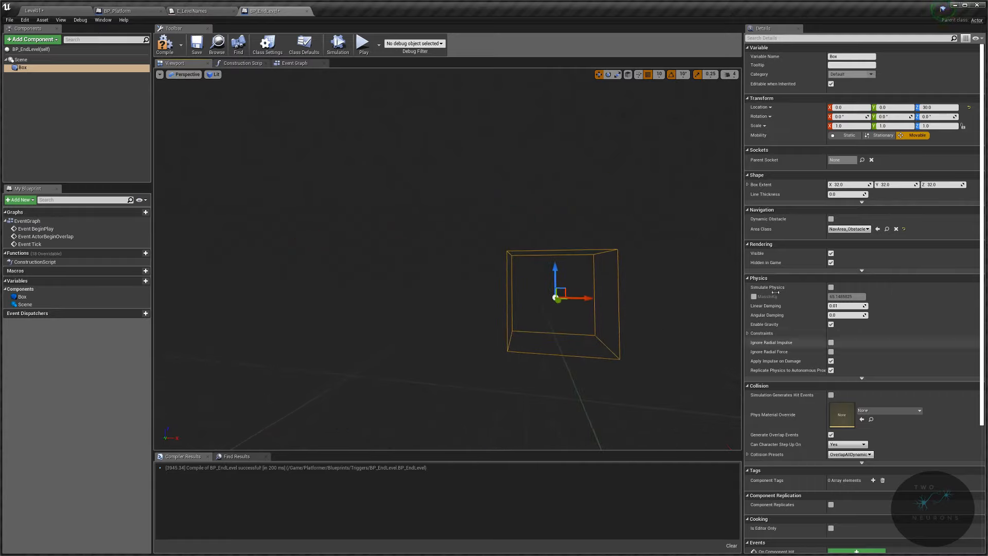
Step: Rename the Box component as EndPoint
right_click(25, 68)
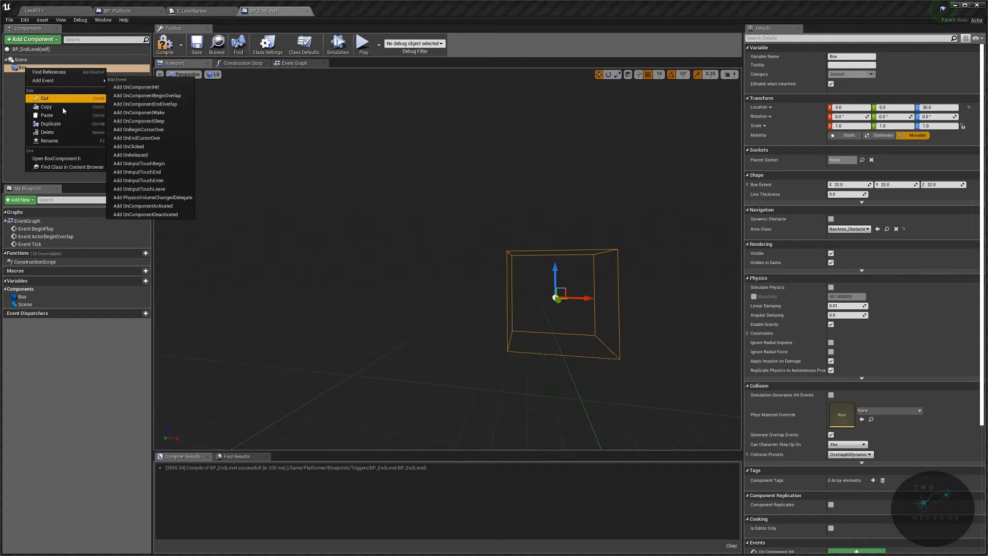
left_click(67, 141)
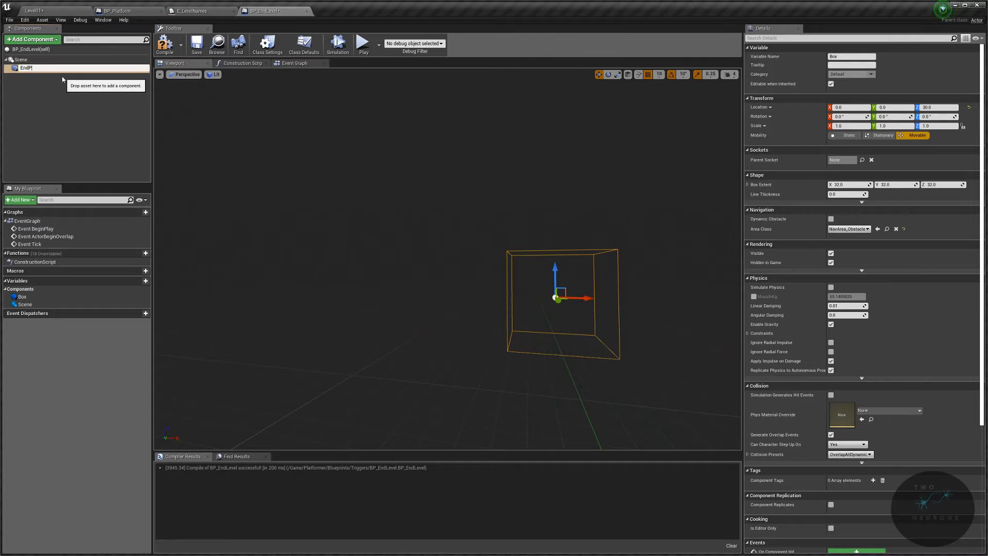
type("EndPoint")
key("Return")
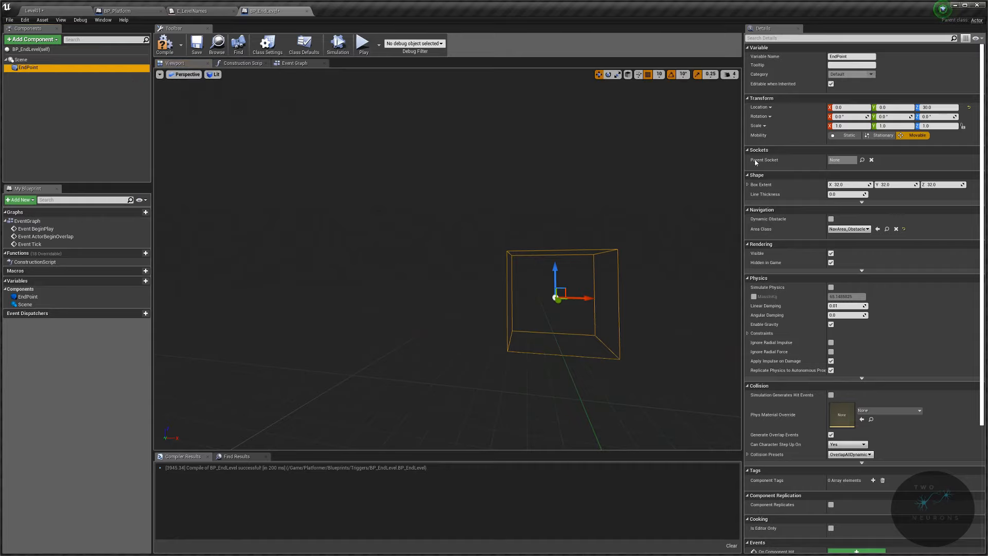
Step: Add an On Component Begin Overlap event for the EndPoint component and show it in the Event Graph
scroll(917, 346, "down", 3)
scroll(900, 412, "down", 6)
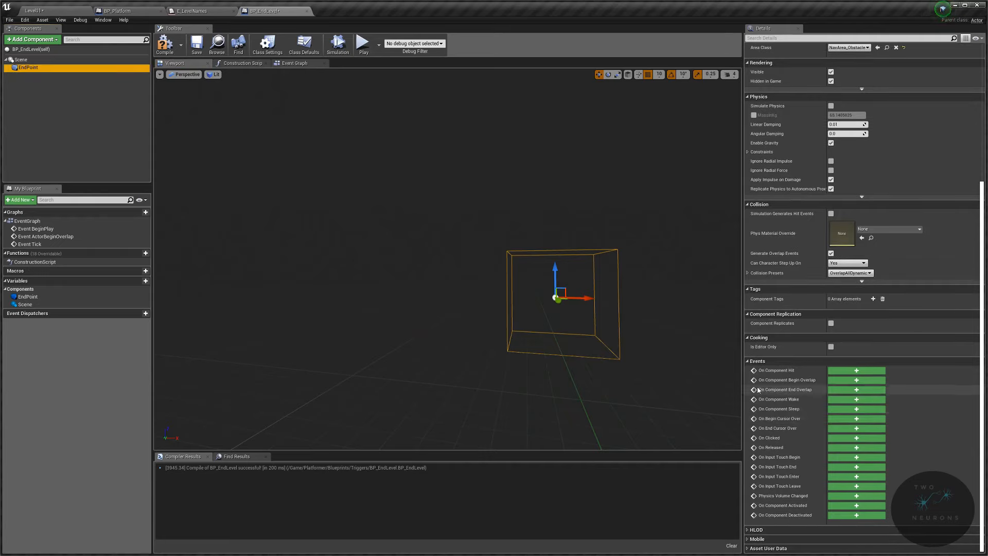
mouse_move(816, 386)
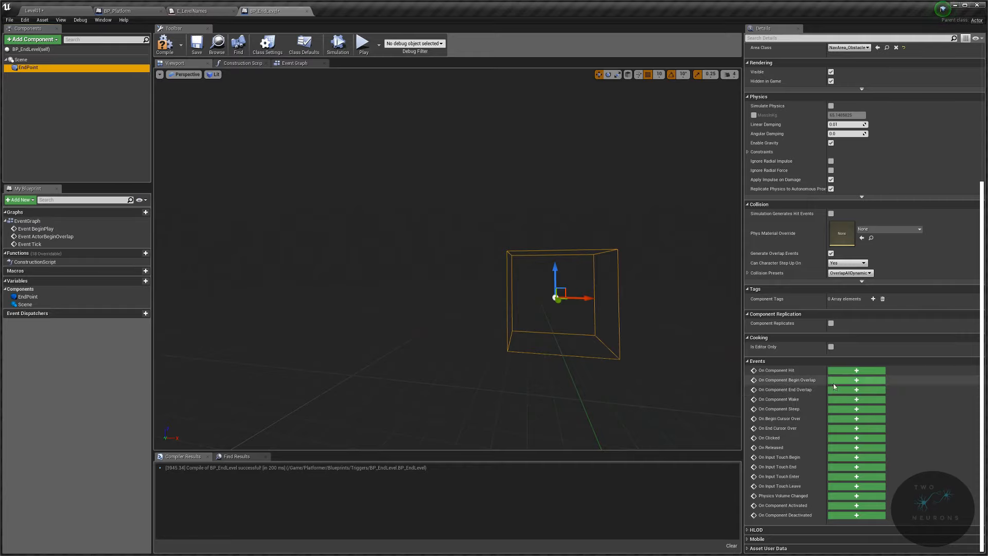
right_click_drag(566, 309, 563, 335)
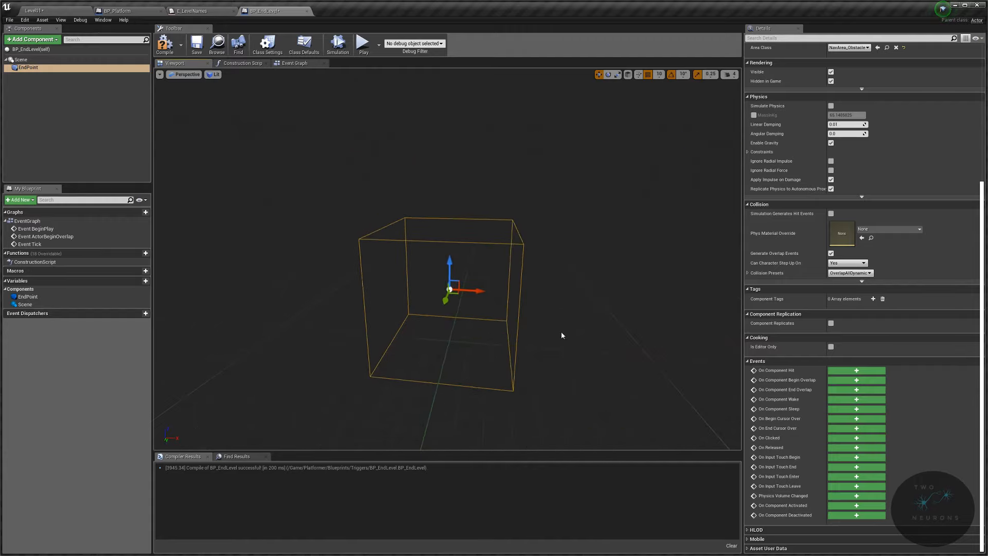
left_click(844, 380)
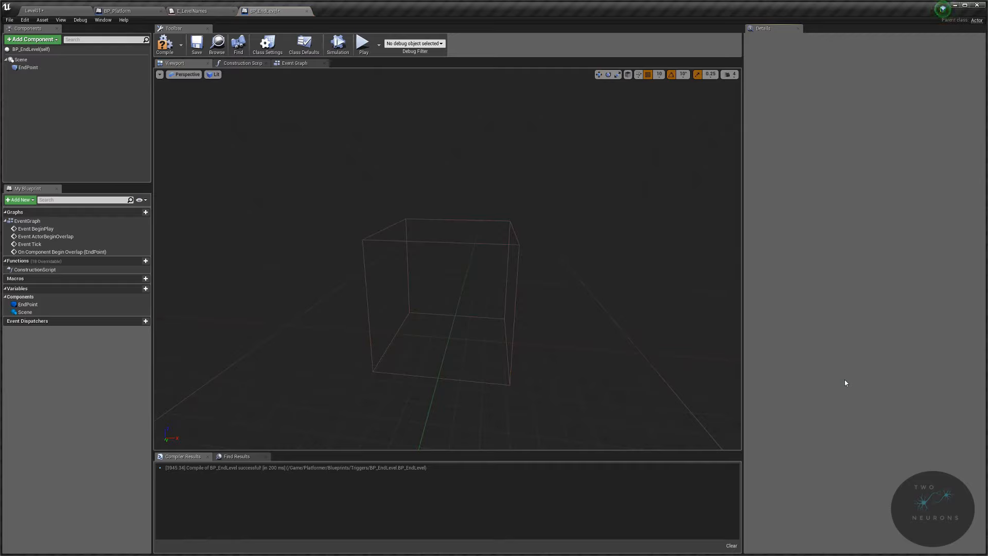
left_click(292, 64)
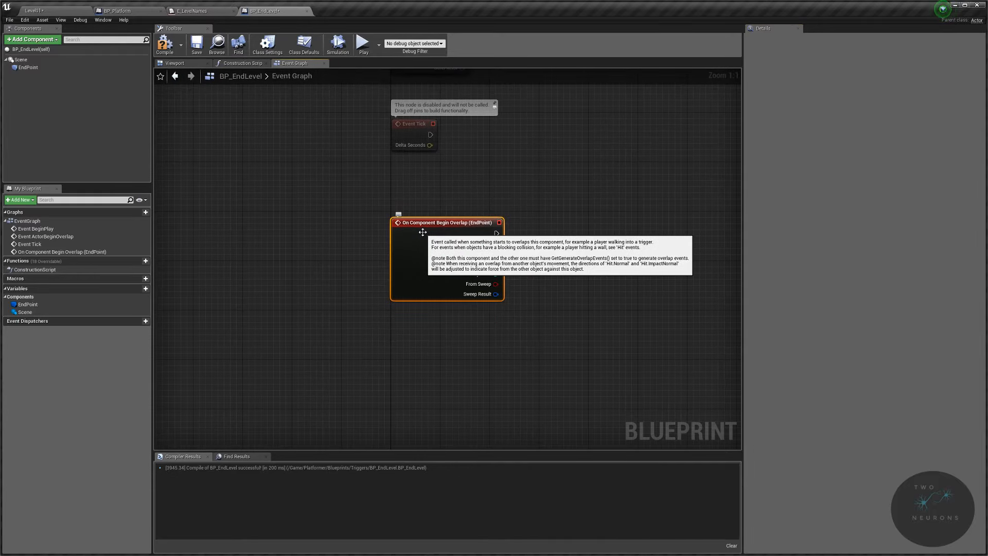
Step: Delete the disabled Event BeginPlay, Event ActorBeginOverlap and Event Tick nodes, keeping only the EndPoint overlap event in the graph
right_click_drag(578, 183, 565, 398)
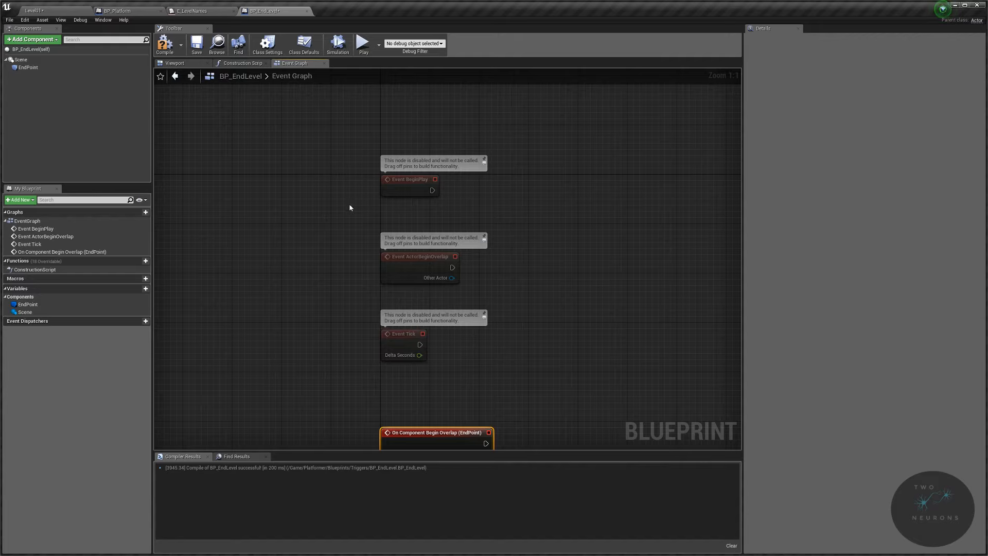
scroll(363, 229, "up", 2)
right_click_drag(364, 230, 342, 189)
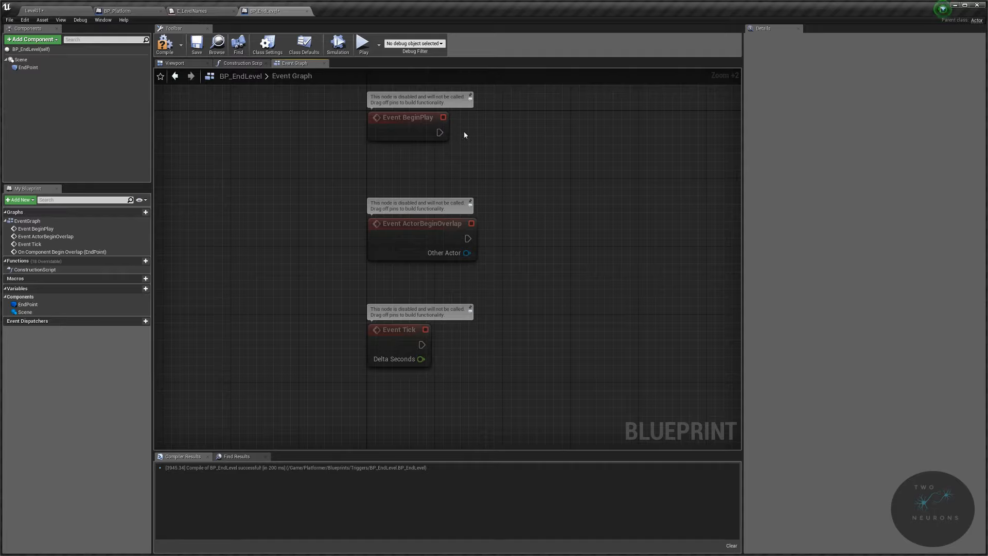
left_click_drag(332, 107, 511, 159)
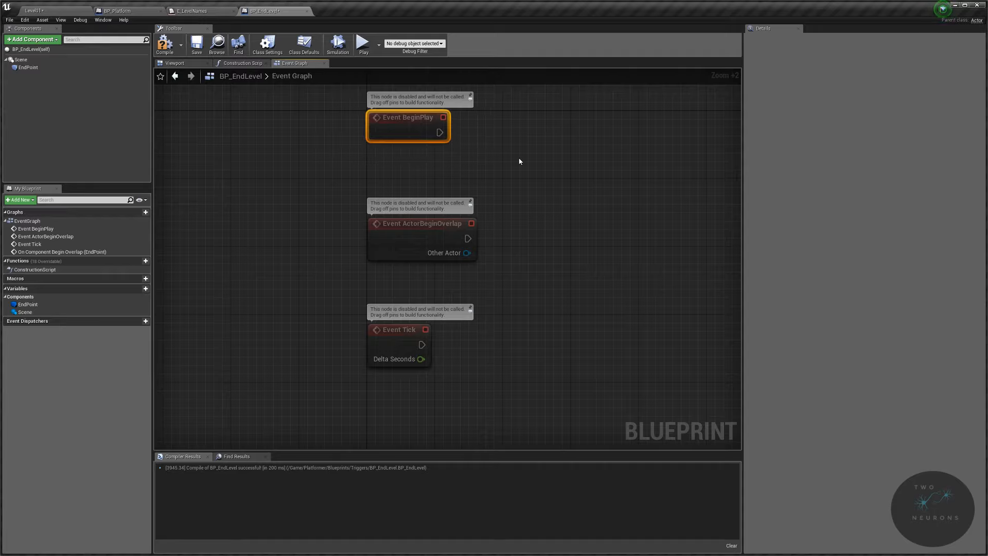
key("Delete")
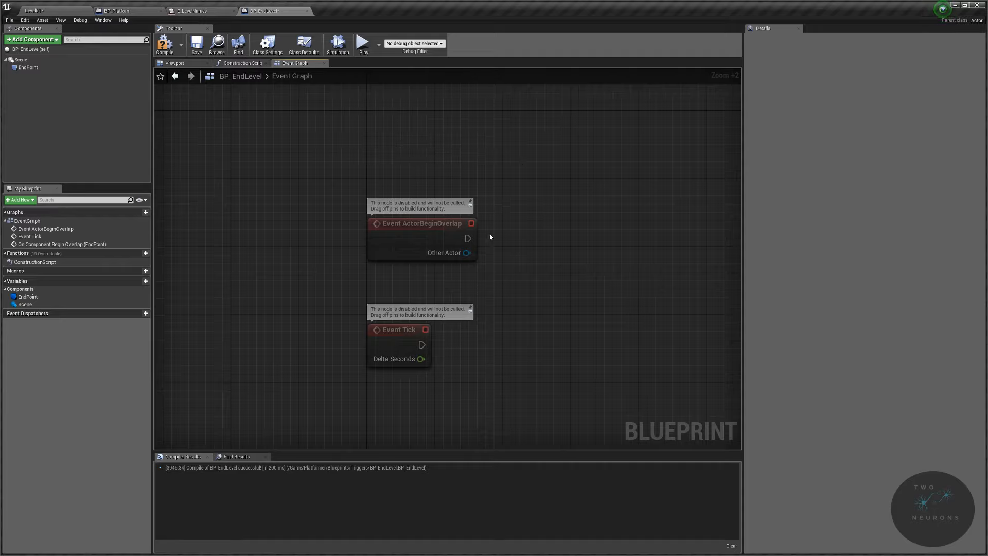
right_click_drag(490, 238, 453, 155)
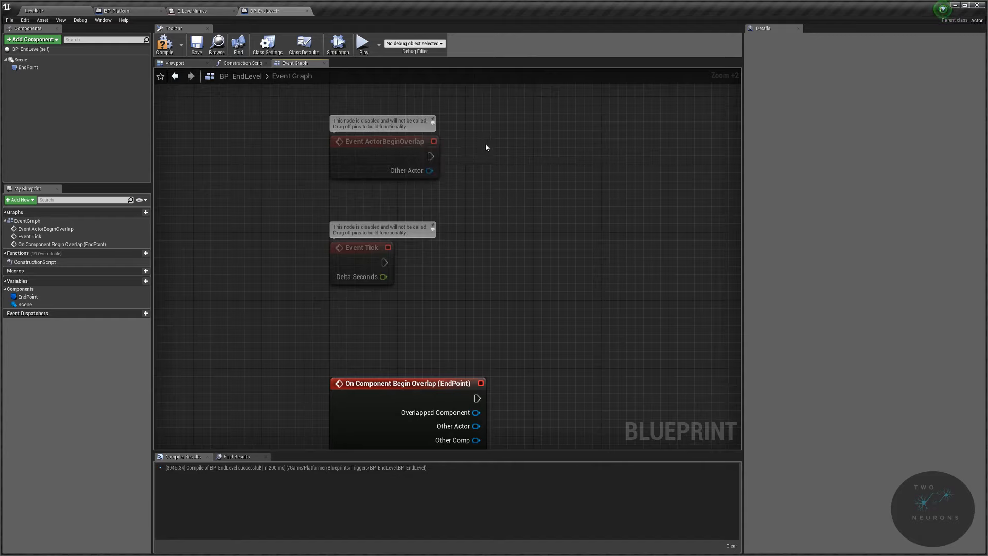
left_click_drag(287, 112, 450, 178)
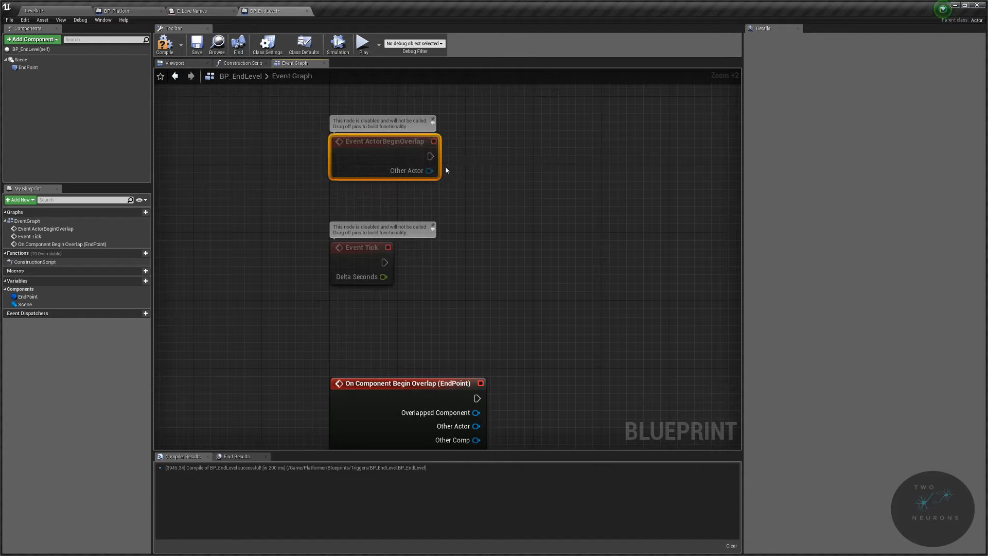
key("Delete")
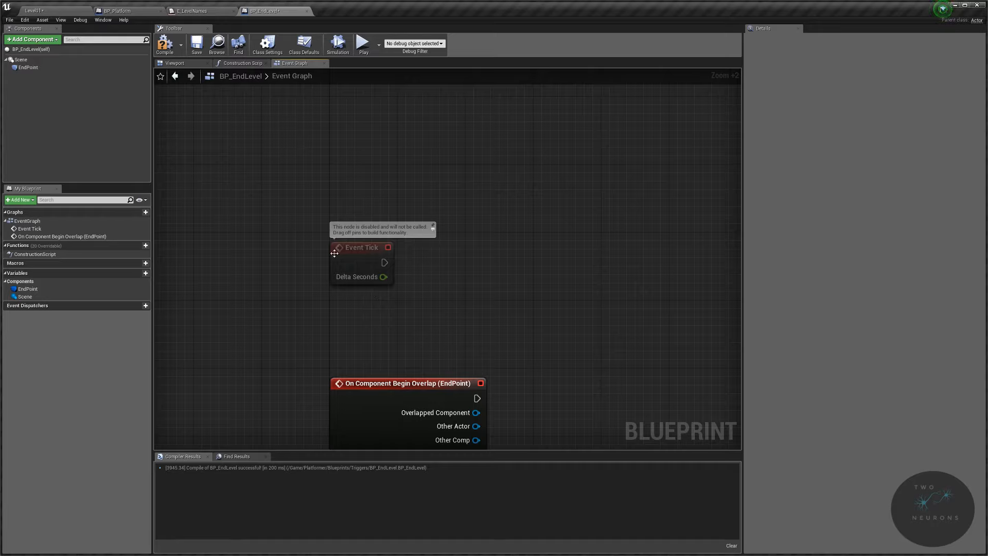
left_click_drag(290, 205, 474, 328)
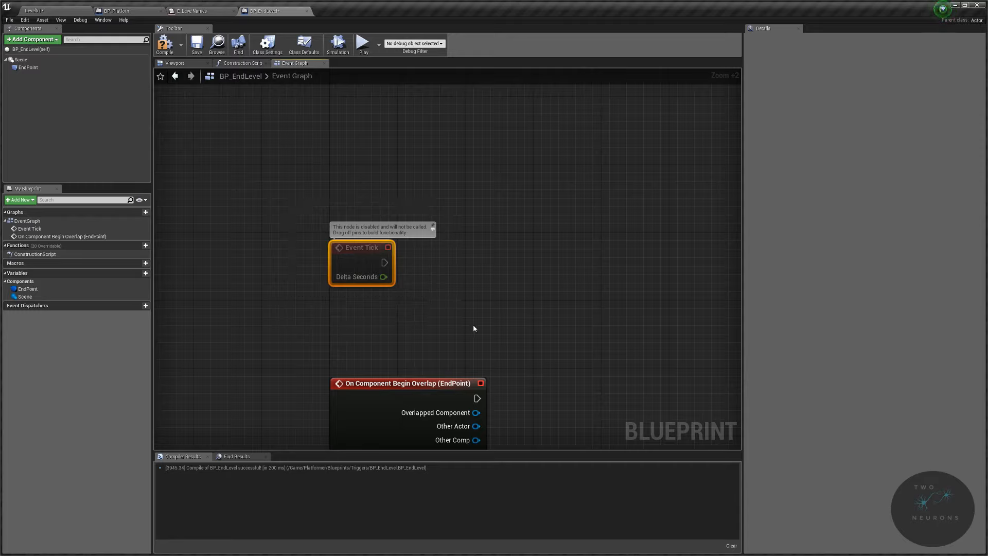
key("Delete")
key("Home")
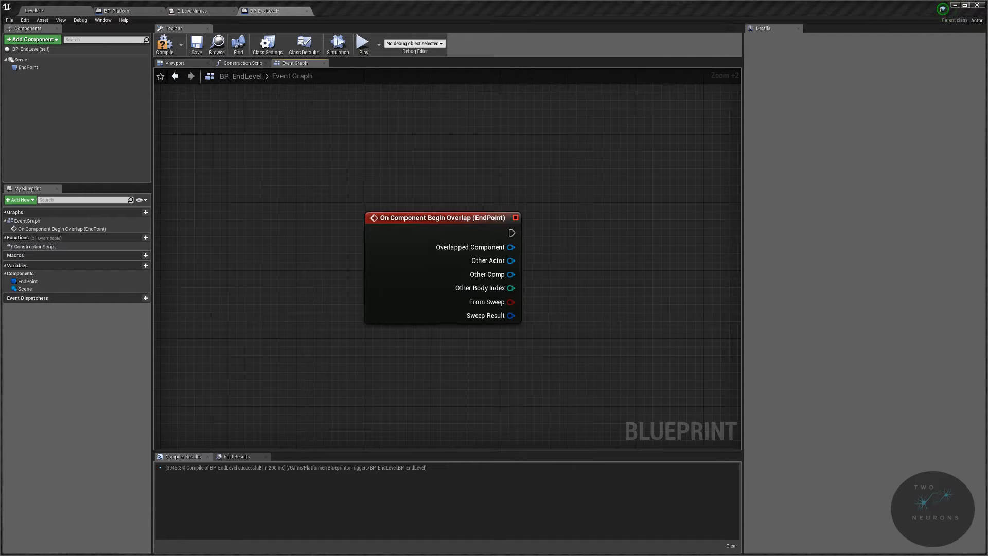
right_click_drag(546, 269, 489, 247)
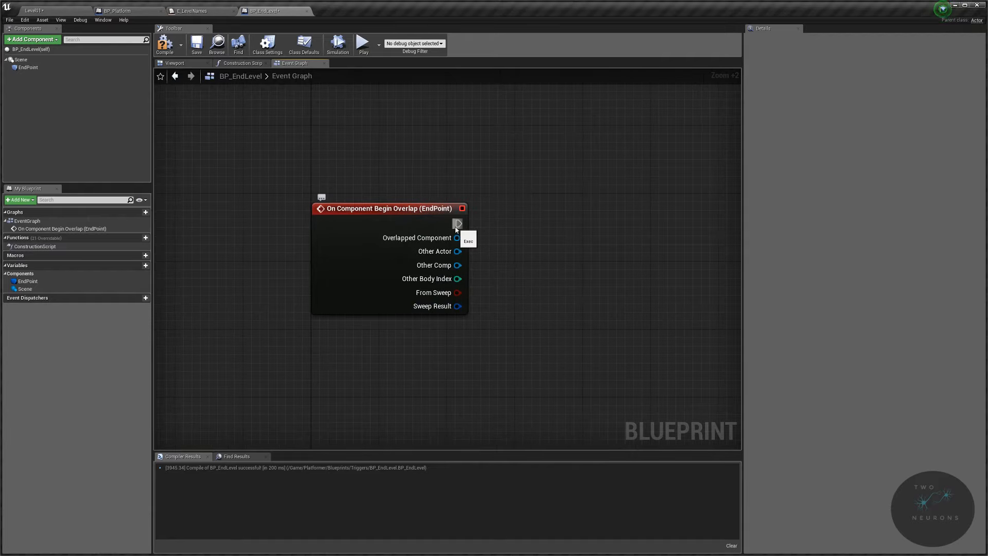
mouse_move(457, 223)
left_mouse_down()
mouse_move(547, 225)
mouse_move(461, 223)
left_mouse_up()
left_click_drag(456, 227, 523, 222)
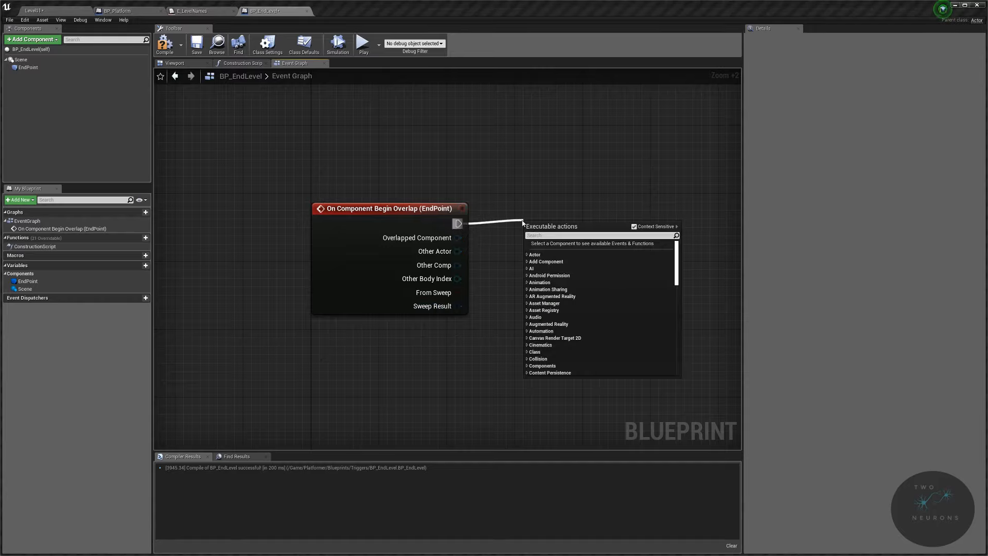
left_click(518, 204)
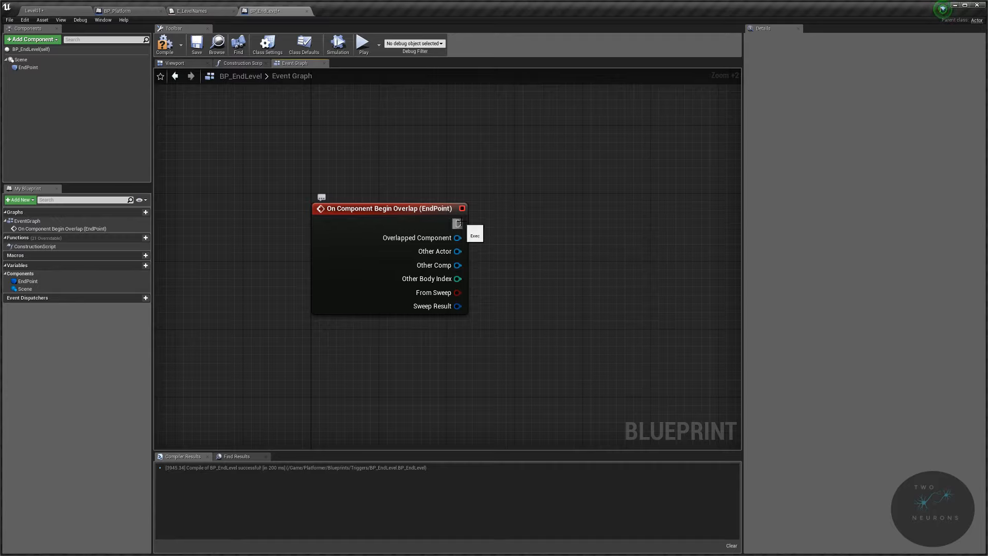
left_click_drag(459, 224, 502, 223)
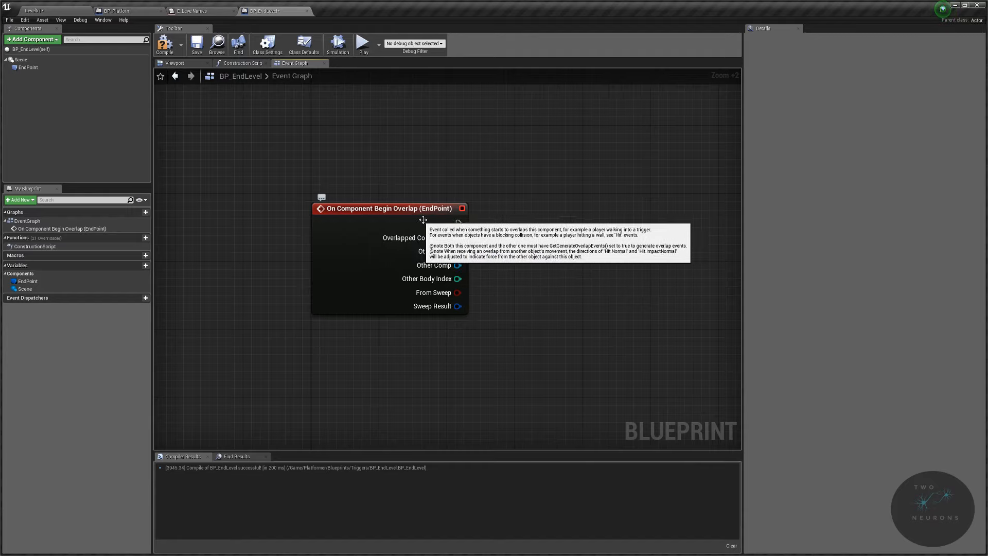
left_click_drag(458, 223, 590, 220)
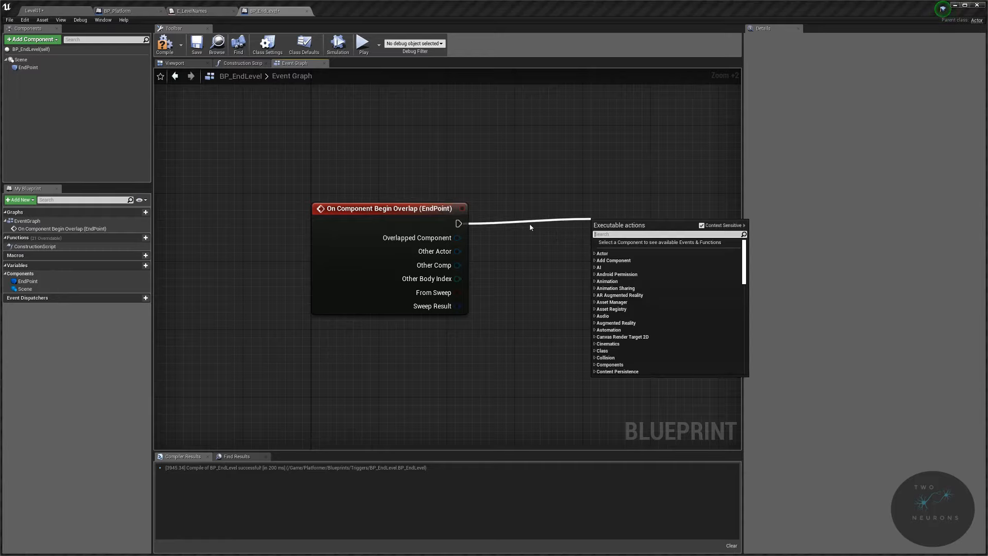
left_click(557, 218)
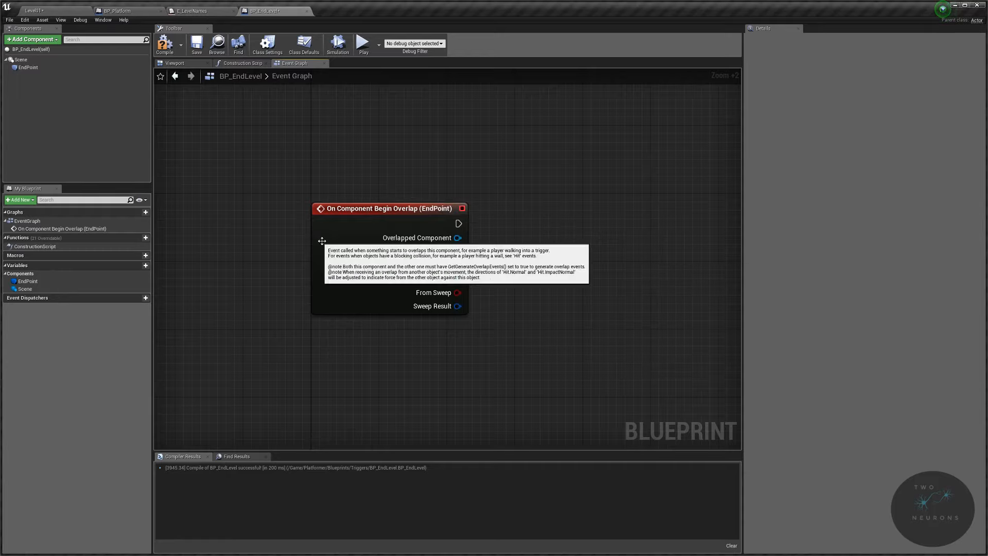
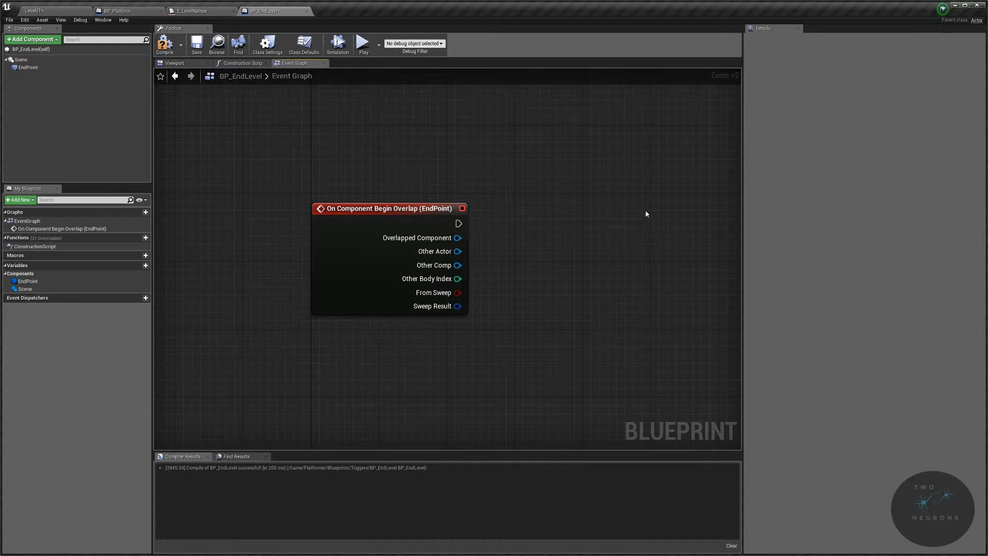
Step: Add an Open Level node run by the EndPoint overlap event, align it with the event, and expand its advanced pins
right_click_drag(534, 208, 436, 218)
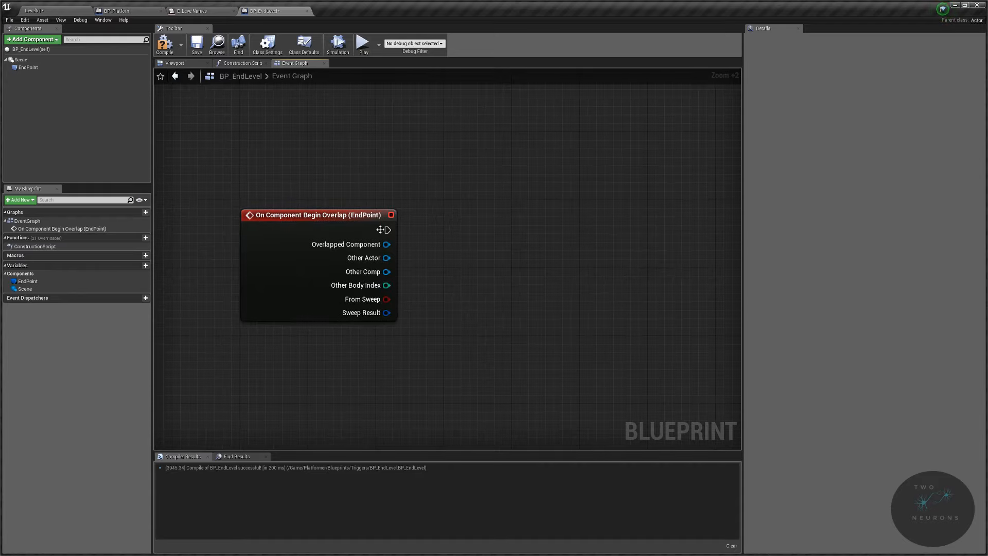
left_click_drag(384, 230, 642, 229)
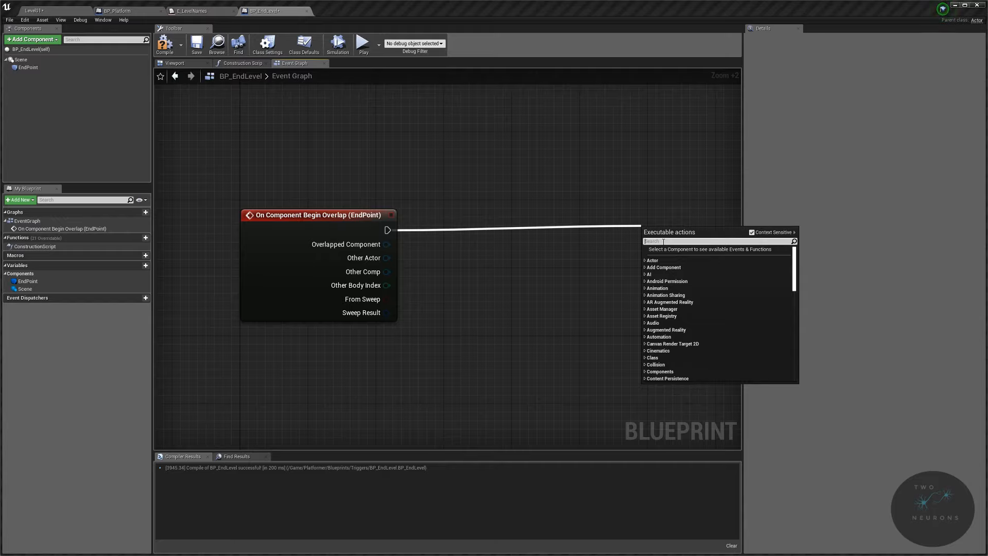
type("open level")
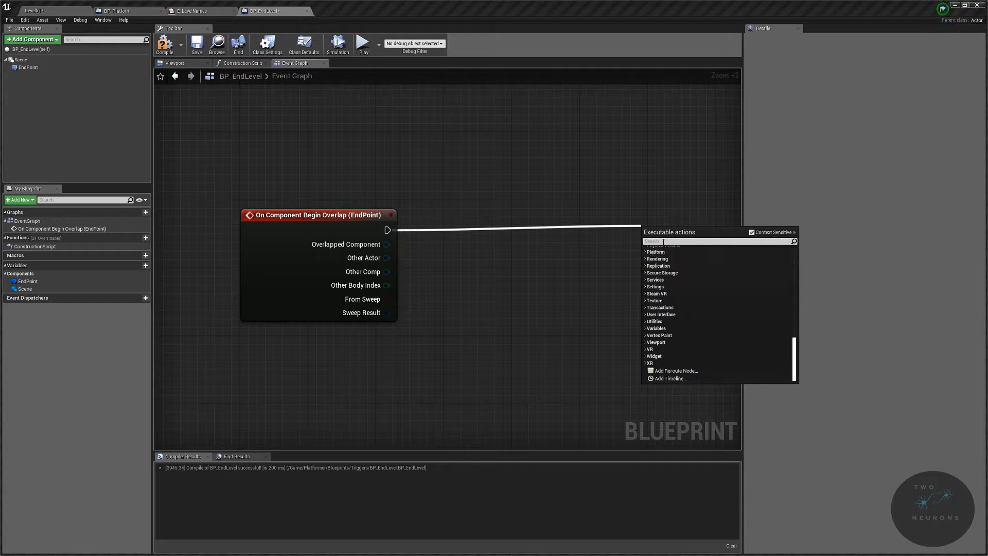
key("Return")
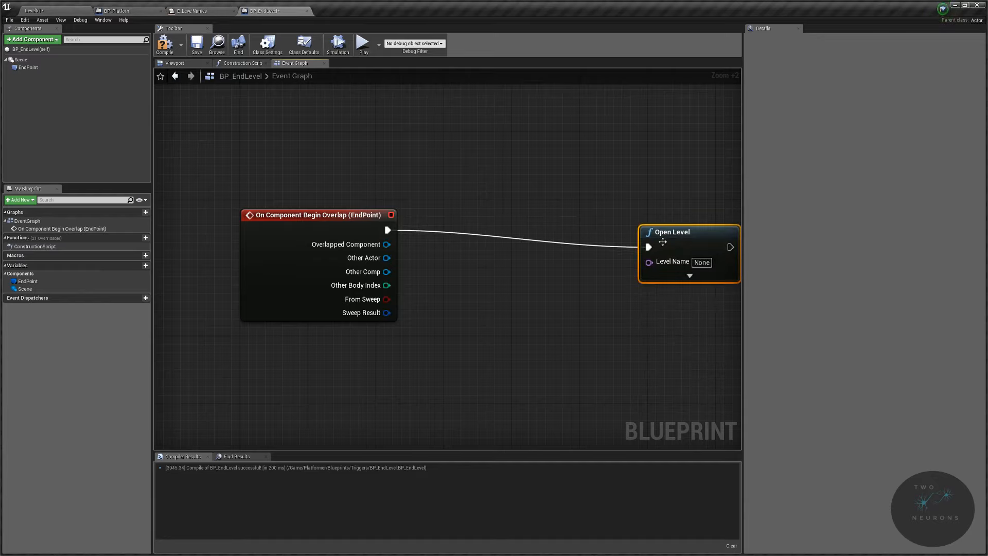
left_click_drag(663, 242, 662, 227)
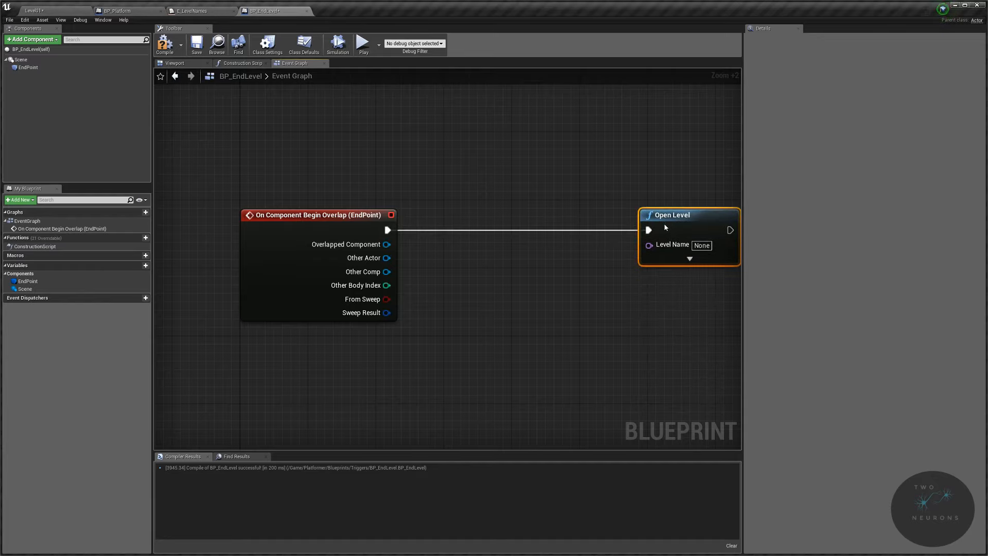
right_click_drag(476, 283, 349, 287)
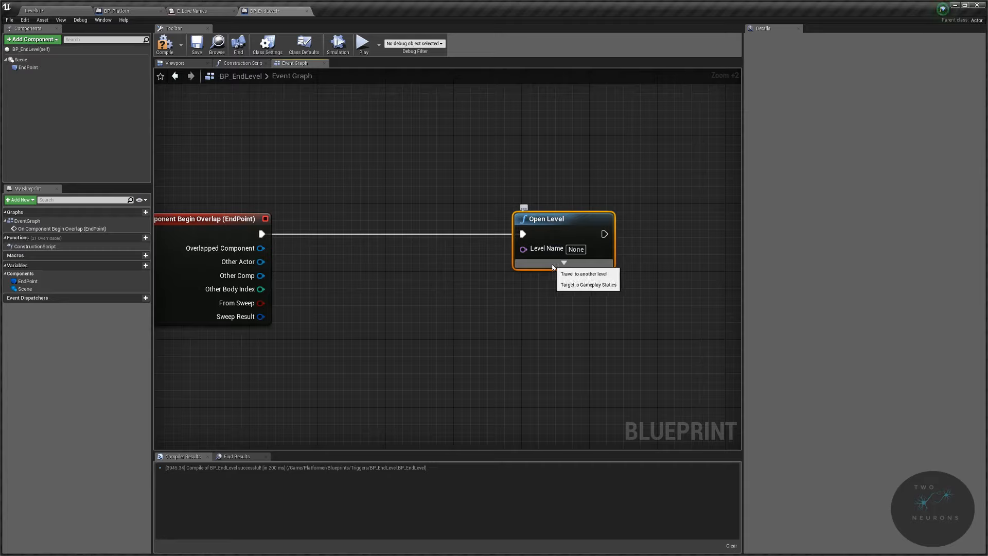
left_click(564, 263)
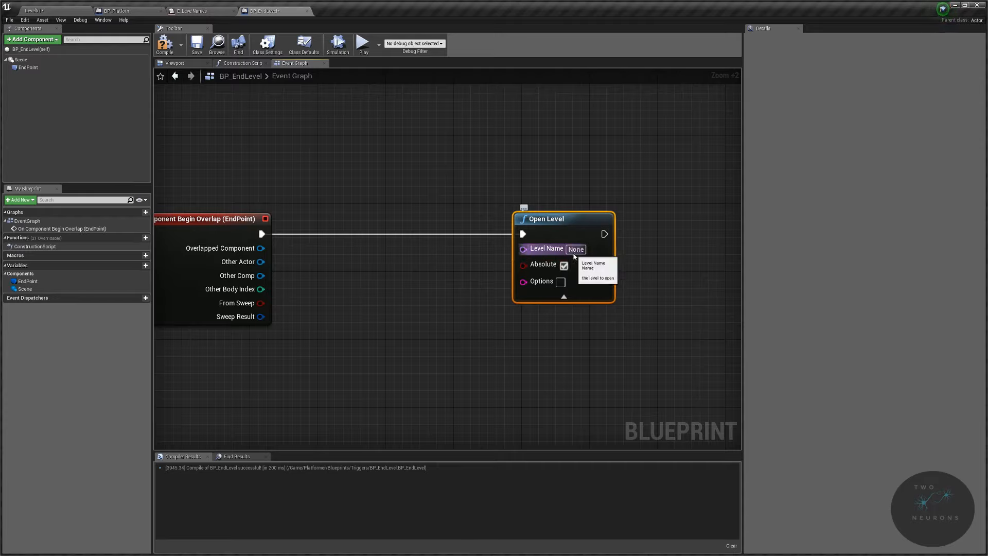
Step: Try Level02 as the level name on the Open Level node, and clear the field
left_click(579, 250)
type("Level02")
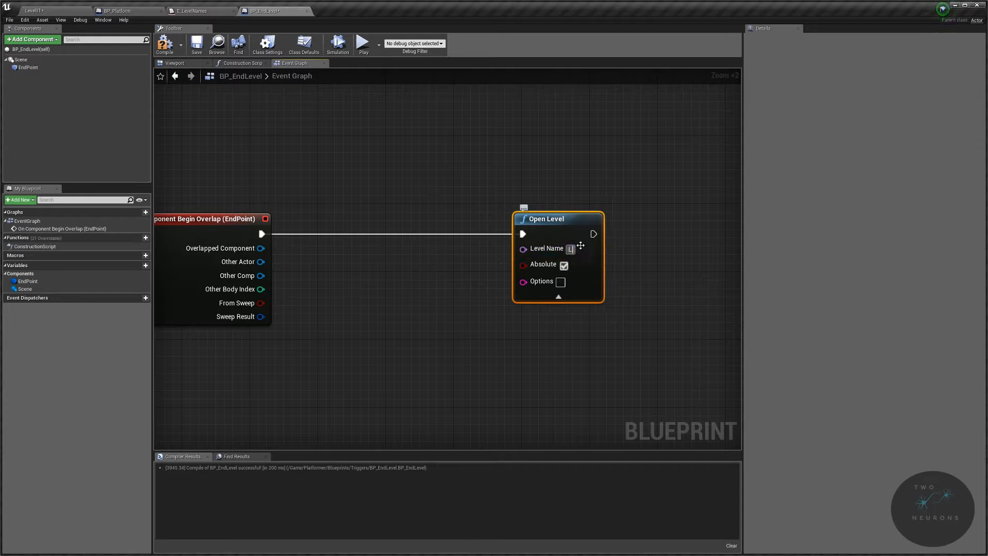
key("Return")
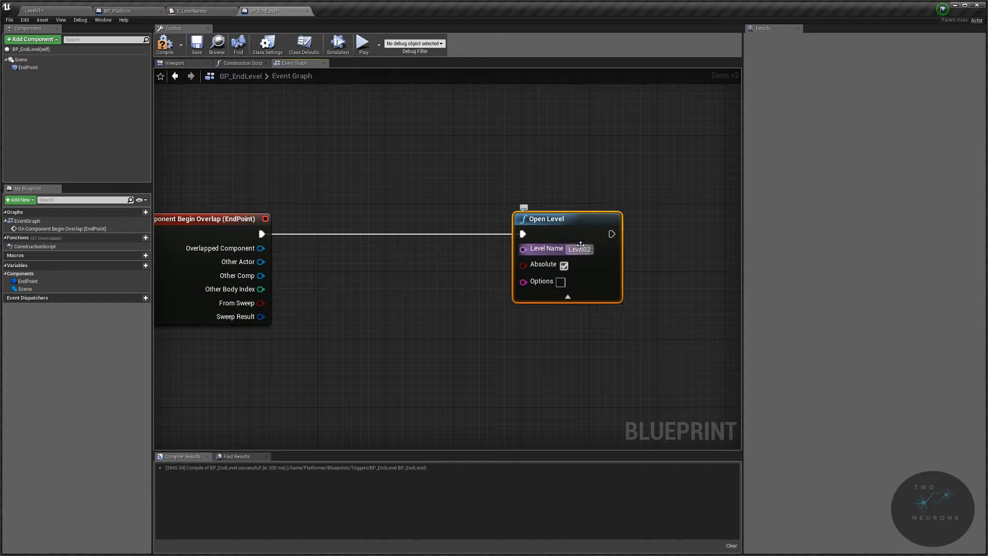
key("BackSpace")
key("BackSpace")
key("BackSpace")
key("BackSpace")
key("BackSpace")
key("BackSpace")
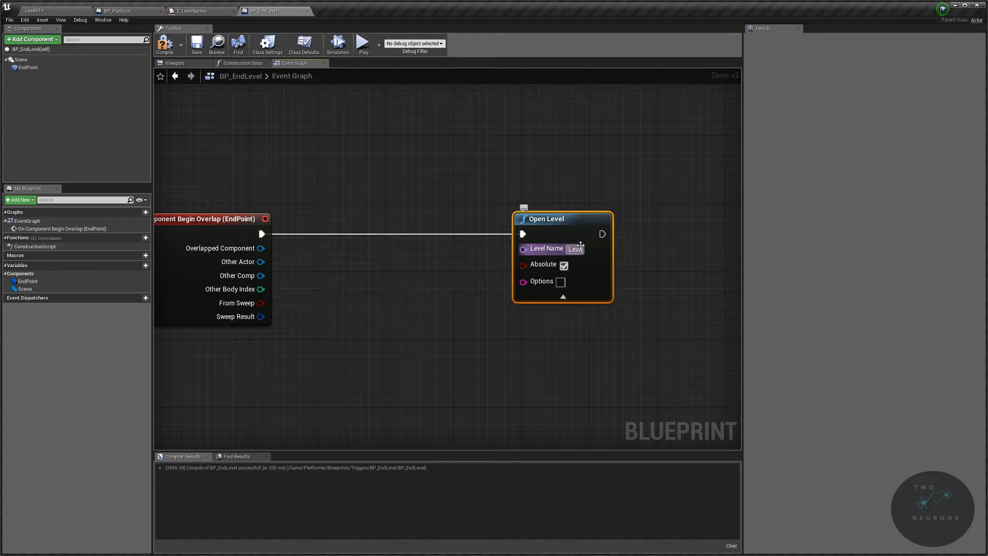
left_click(620, 252)
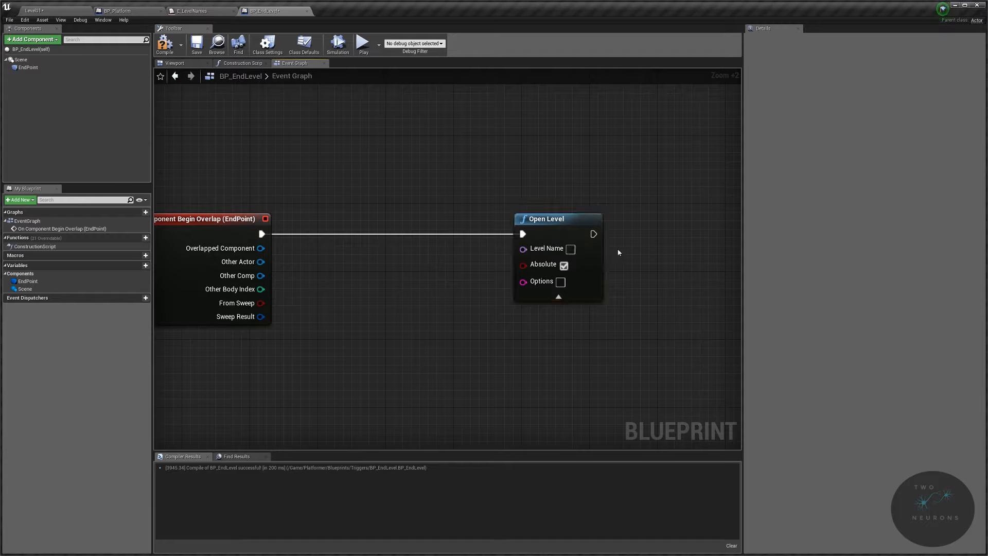
Step: Move the Open Level node farther from the overlap event and create a variable named LevelNamesRef
left_click_drag(544, 224, 593, 224)
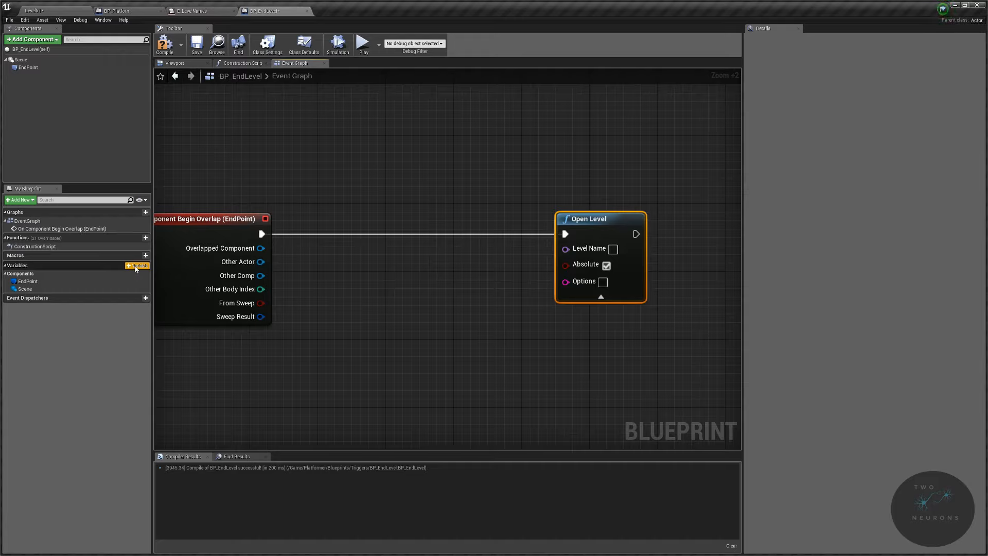
left_click(137, 266)
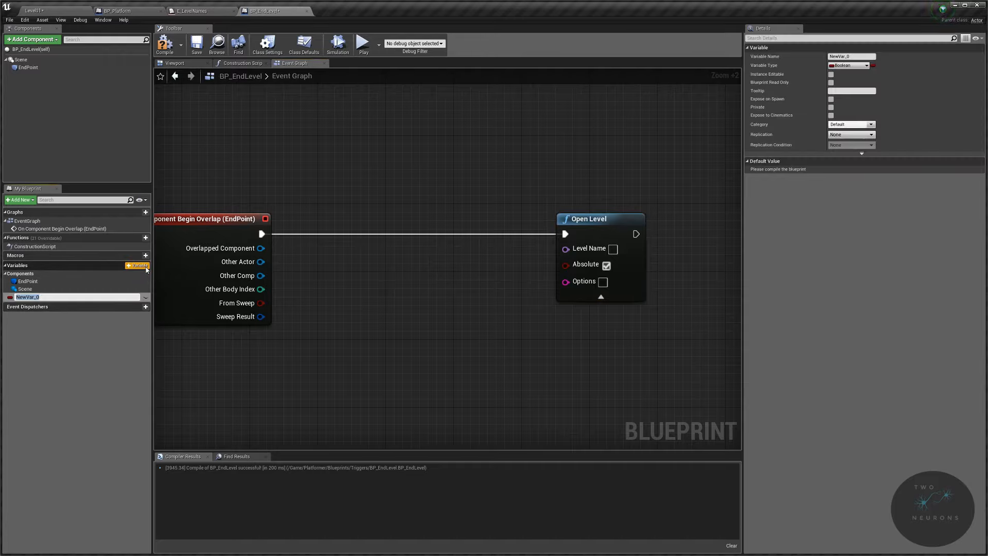
type("LevelNamesRef")
key("Return")
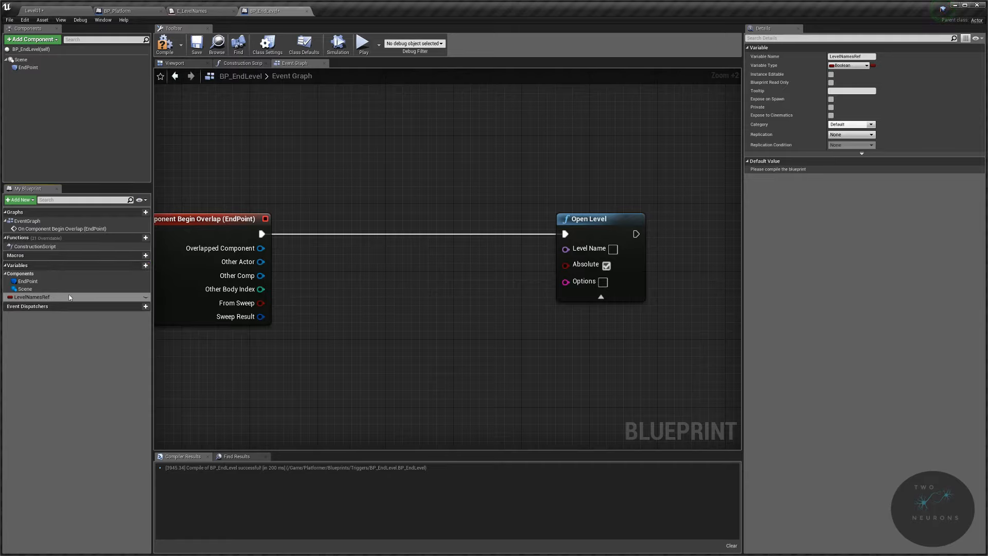
left_click(866, 65)
left_click(865, 66)
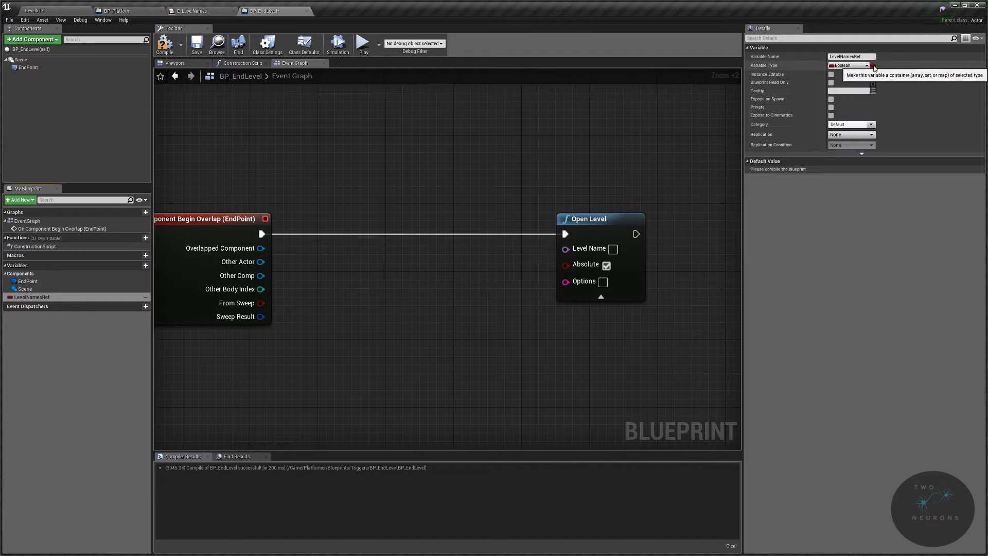
left_click(874, 67)
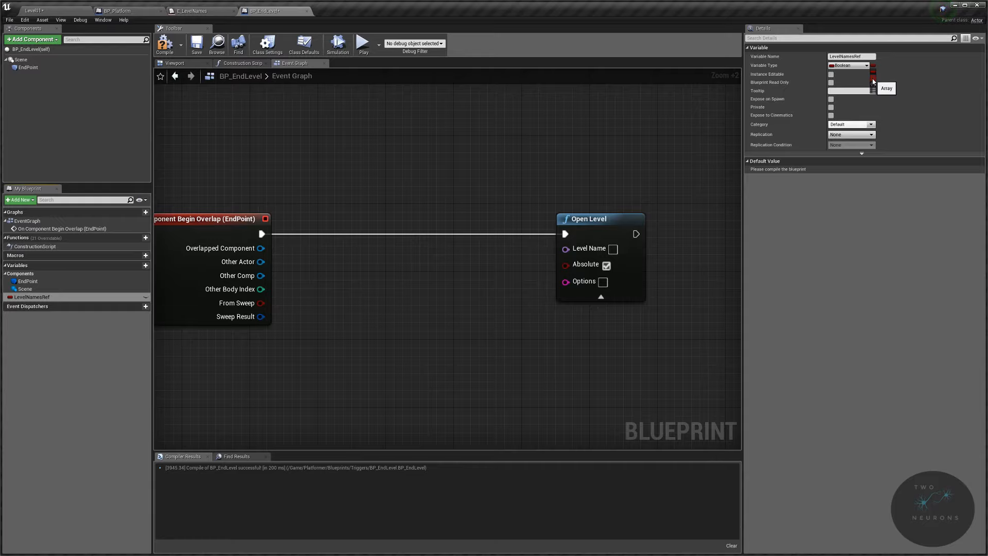
left_click(873, 83)
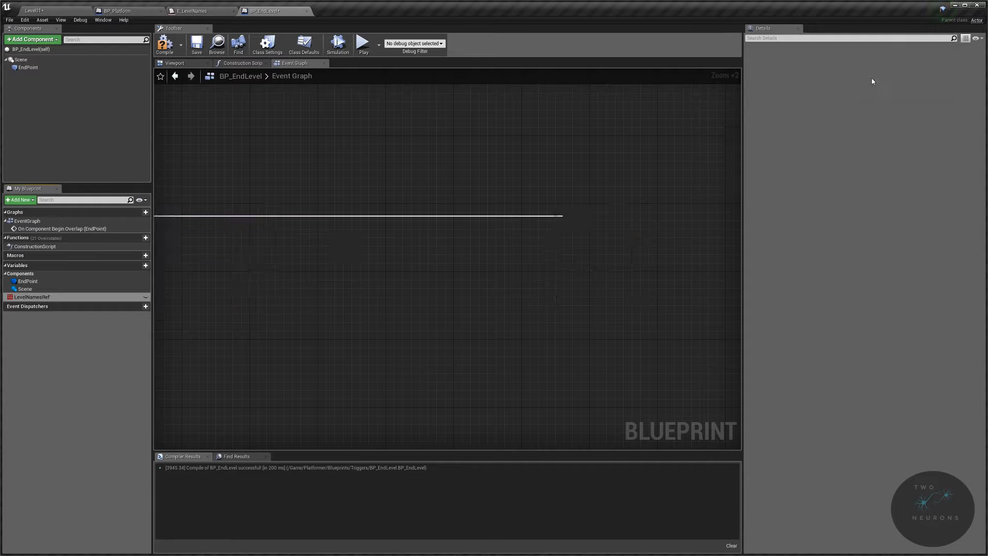
left_click(873, 66)
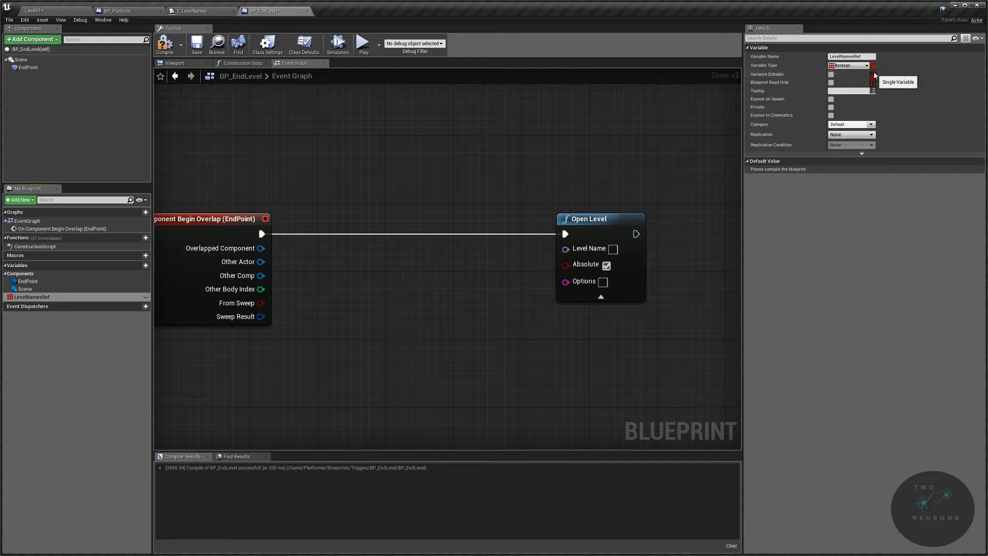
left_click(873, 75)
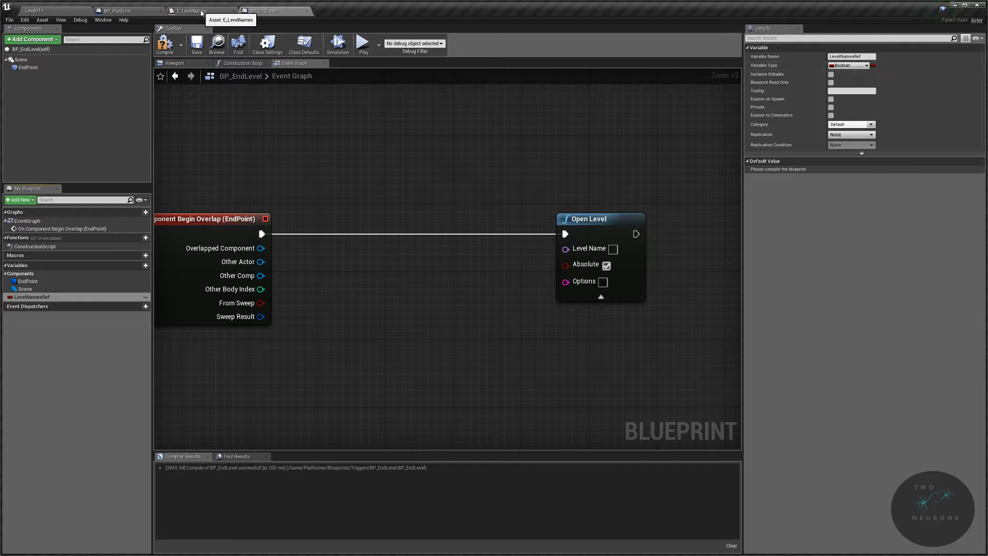
Step: Change the LevelNamesRef variable's type to the E_LevelNames enumeration
left_click(849, 65)
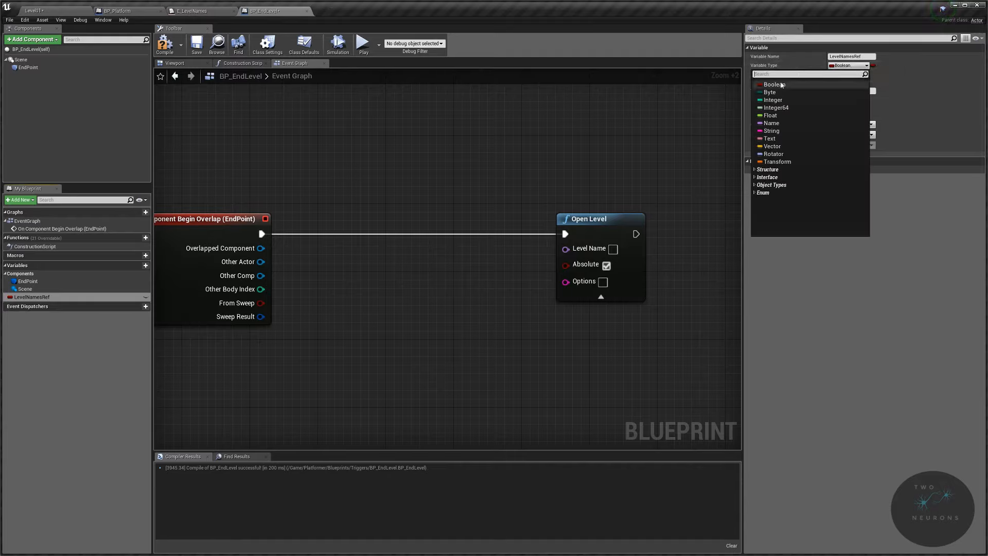
type("E")
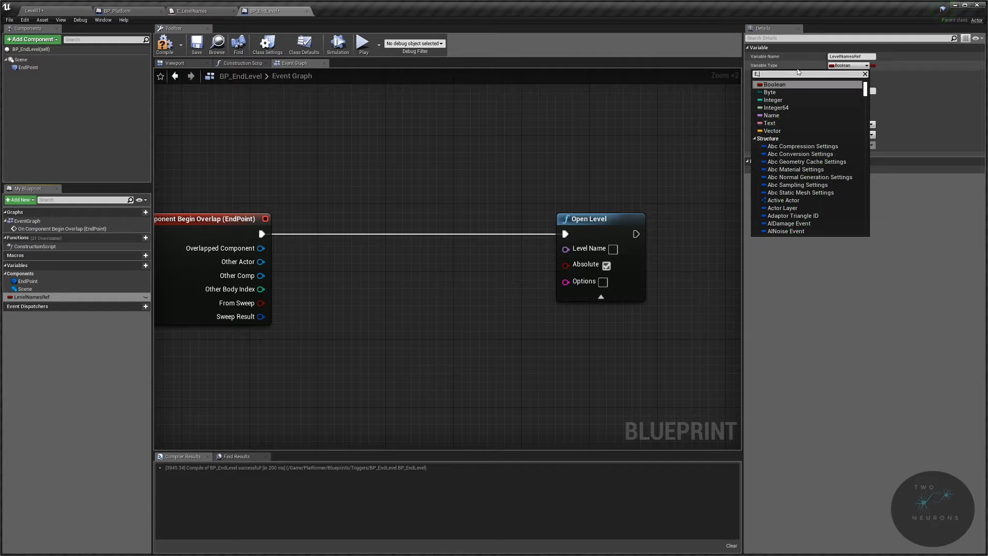
type("_LevelNames")
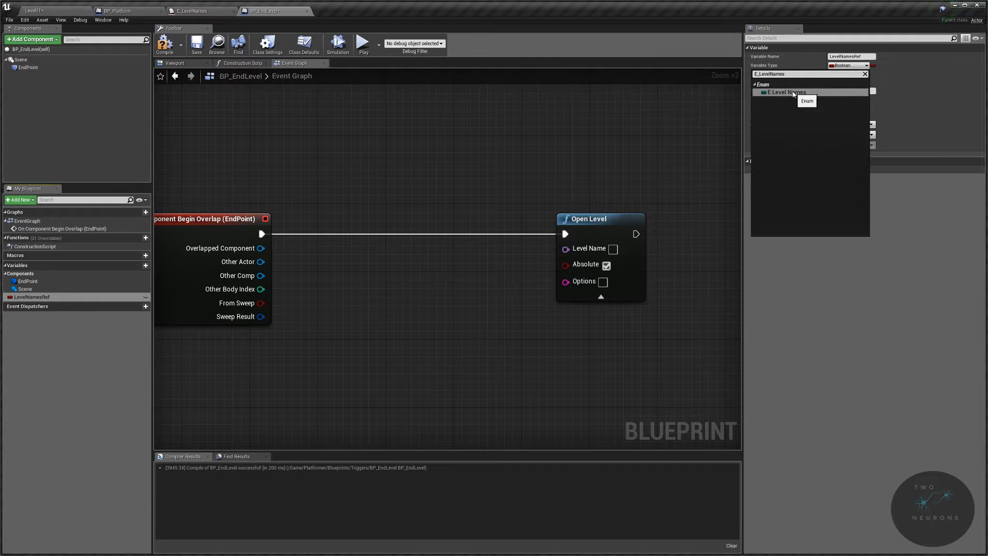
left_click(793, 92)
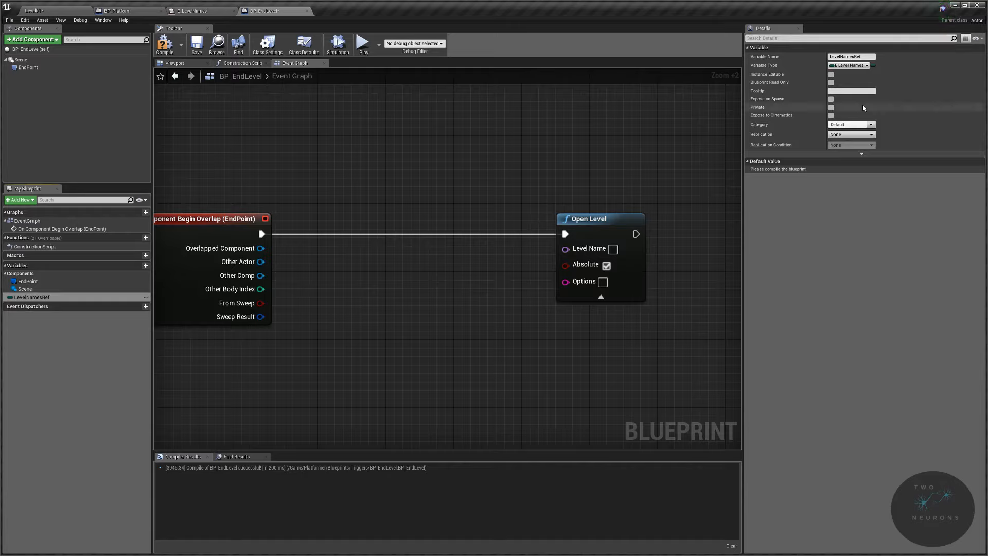
Step: Put LevelNamesRef in a new category named References, compile the blueprint and check the level options offered for its default value
left_click(840, 124)
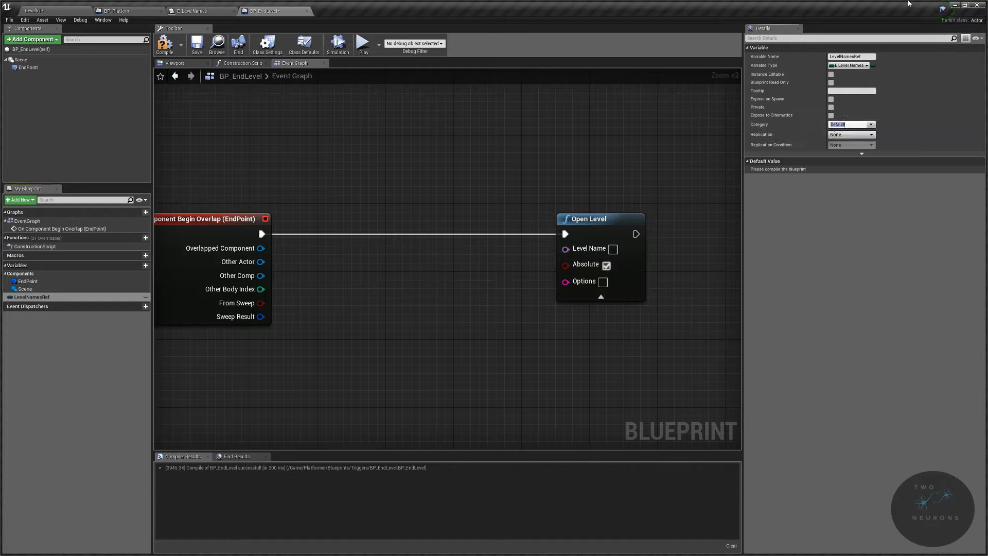
type("References")
key("Return")
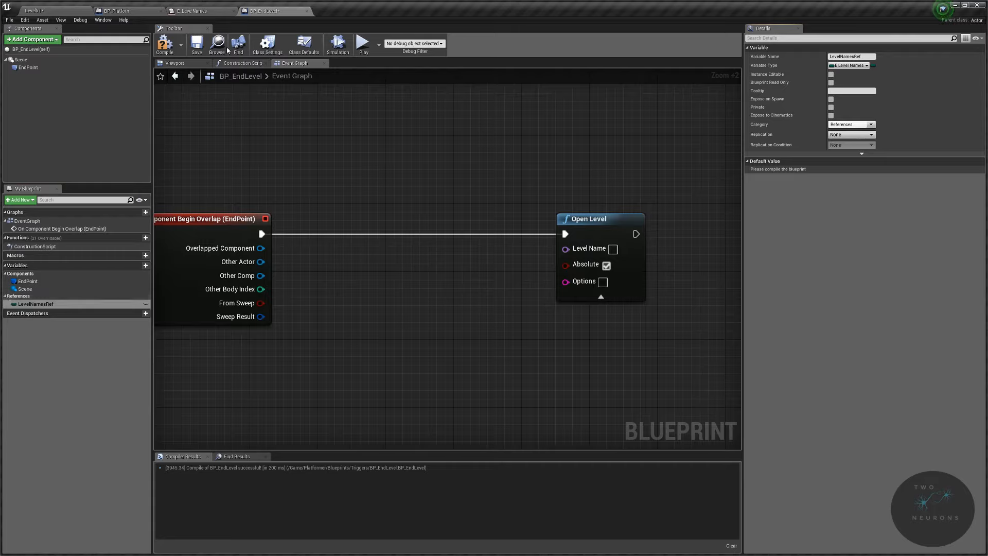
left_click(163, 45)
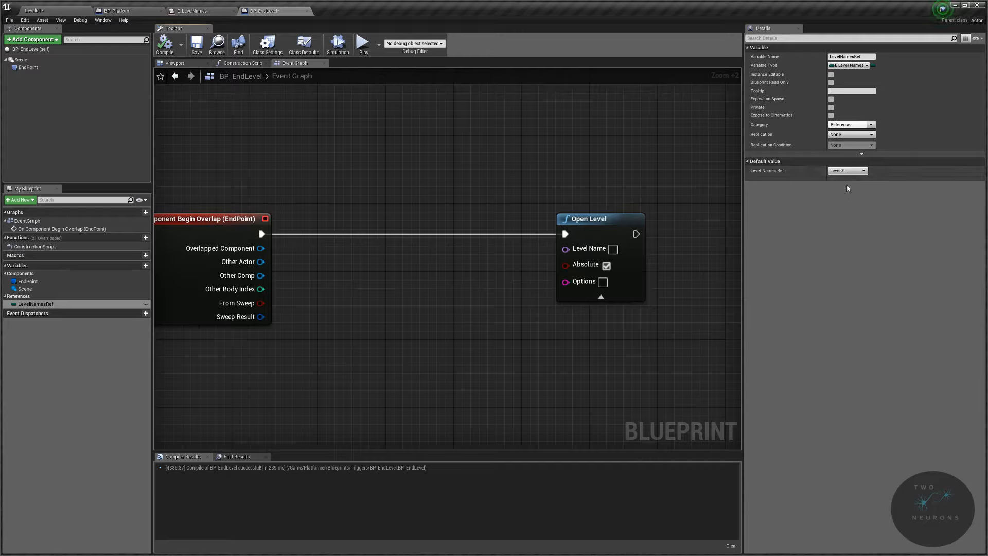
left_click(847, 171)
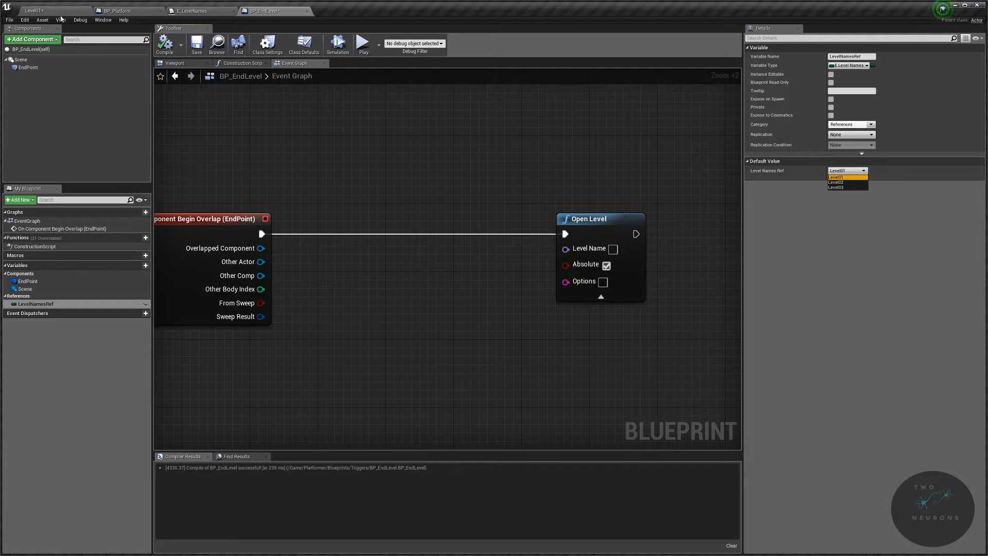
left_click(916, 262)
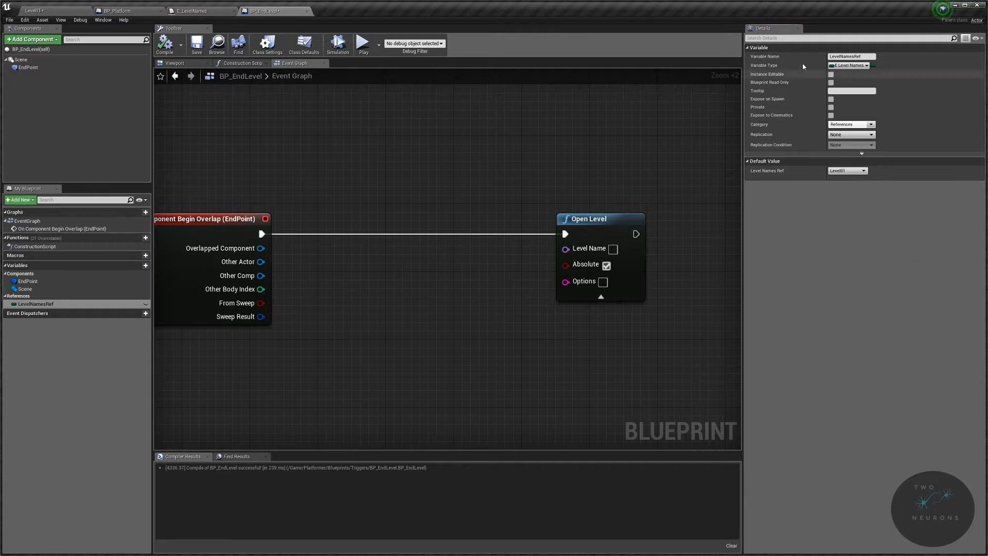
Step: Make LevelNamesRef instance editable and exposed on spawn, with a tooltip beginning "This returns the name of the map I want to"
left_click(831, 75)
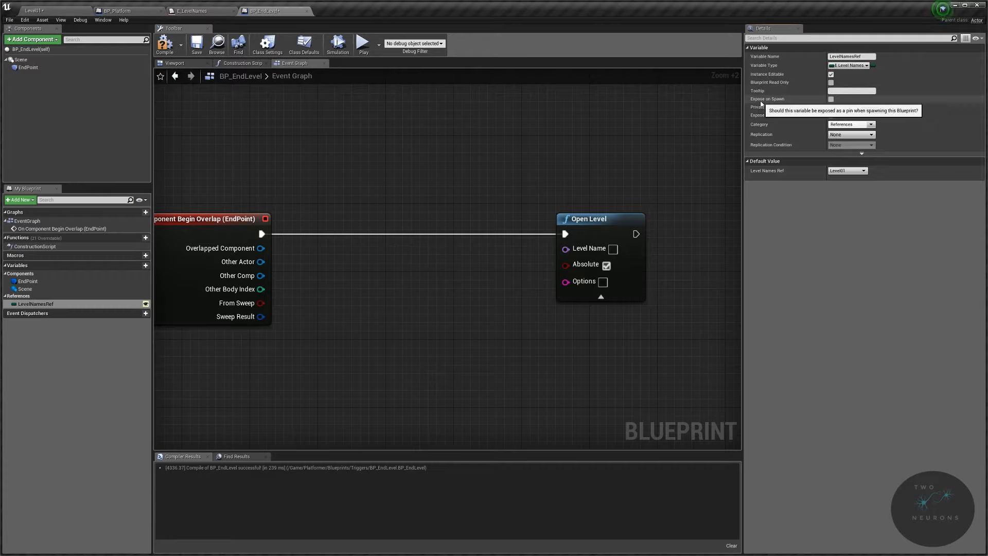
left_click(831, 100)
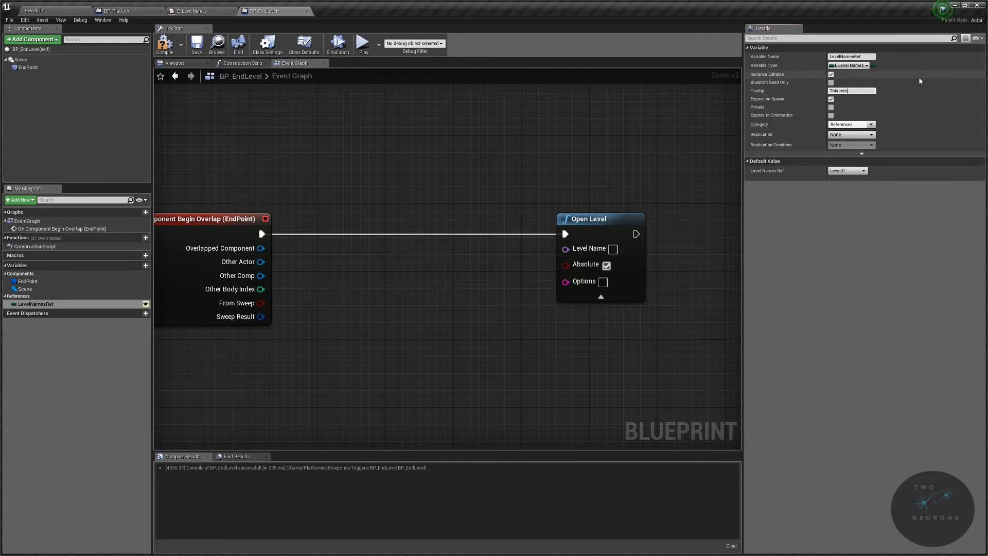
type("of the map I want to l")
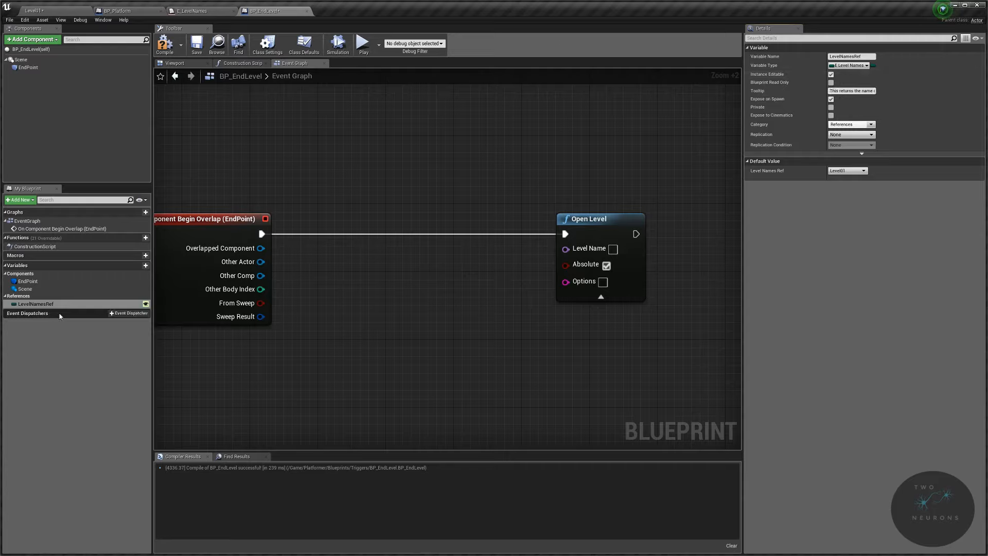
Step: Move the Open Level node farther from the overlap event and add a getter for LevelNamesRef between them
left_click_drag(582, 220, 641, 221)
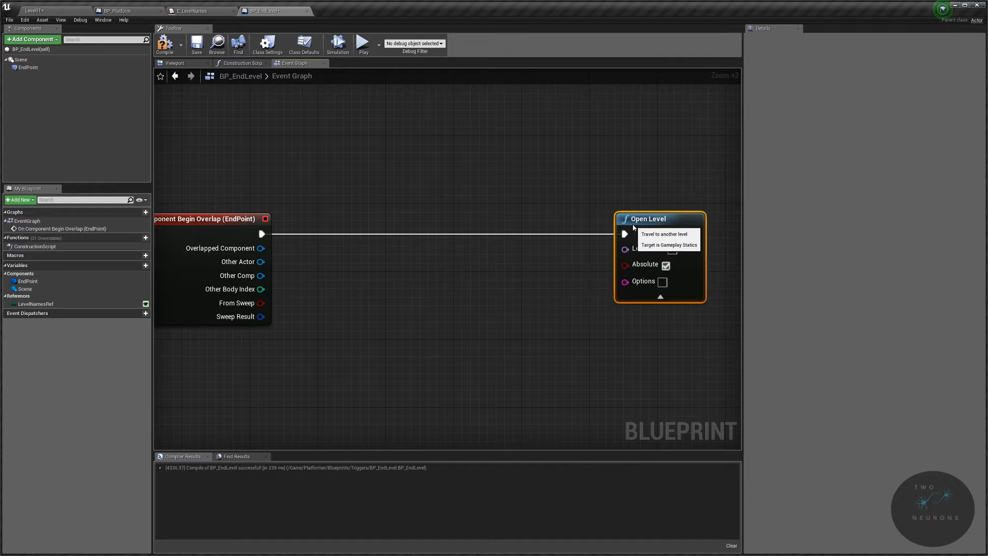
left_click_drag(37, 305, 378, 281)
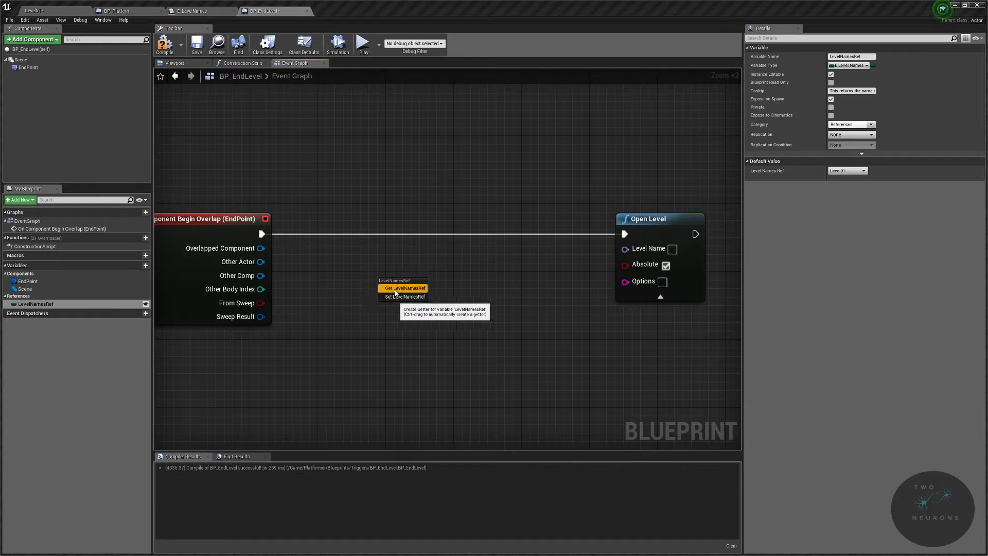
left_click(401, 293)
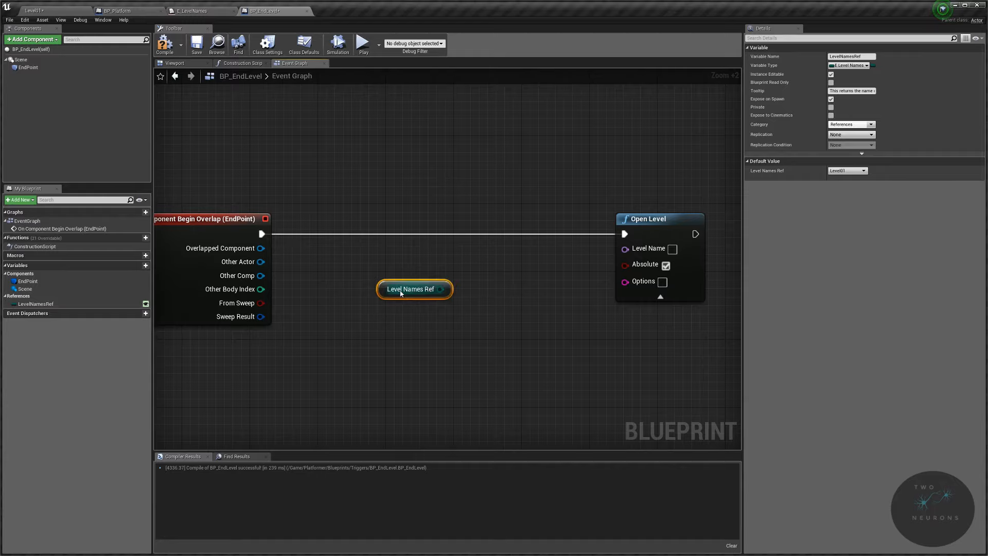
Step: Convert the LevelNamesRef getter's output with an Enum to String node and connect it to Open Level's Level Name input
mouse_move(438, 287)
left_mouse_down()
mouse_move(388, 272)
mouse_move(435, 271)
left_mouse_up()
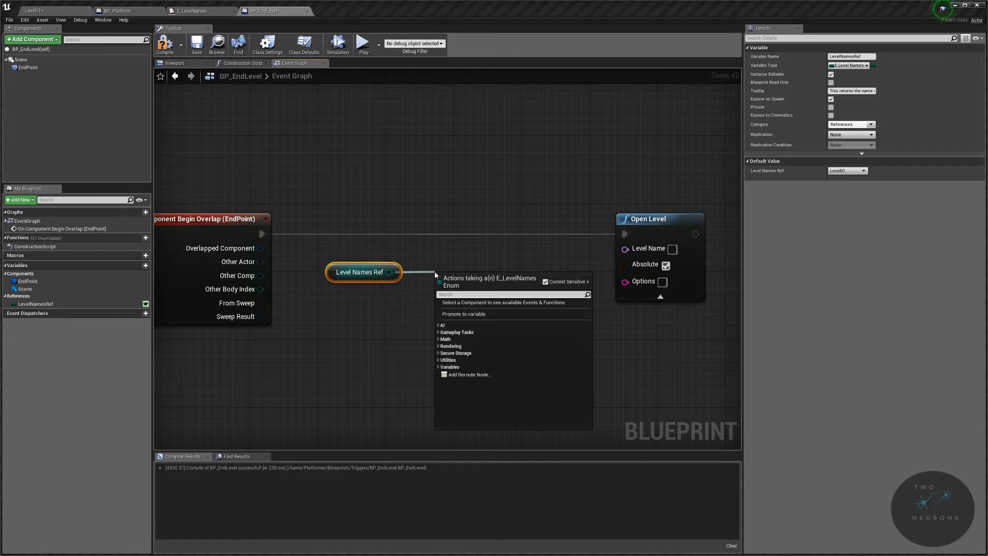
type("enum to")
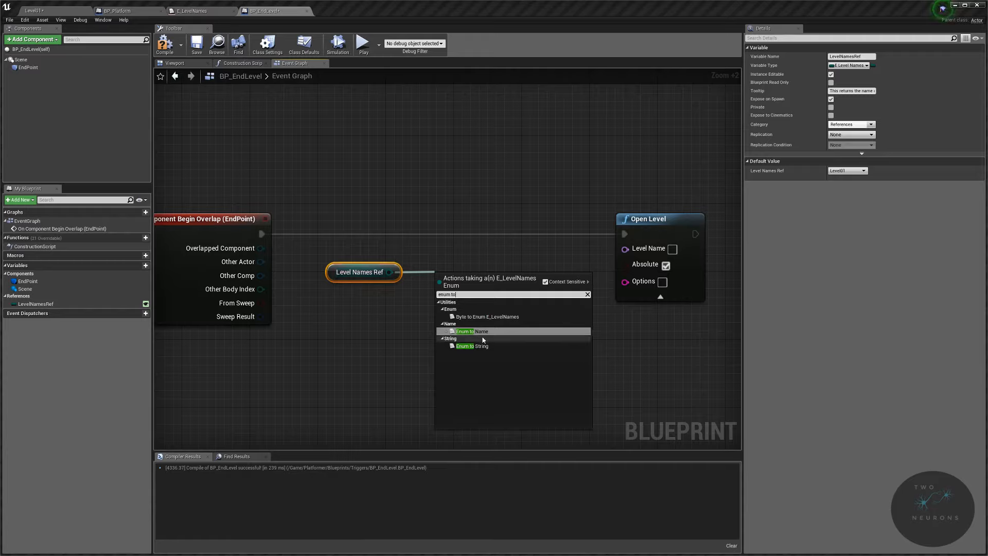
left_click(467, 346)
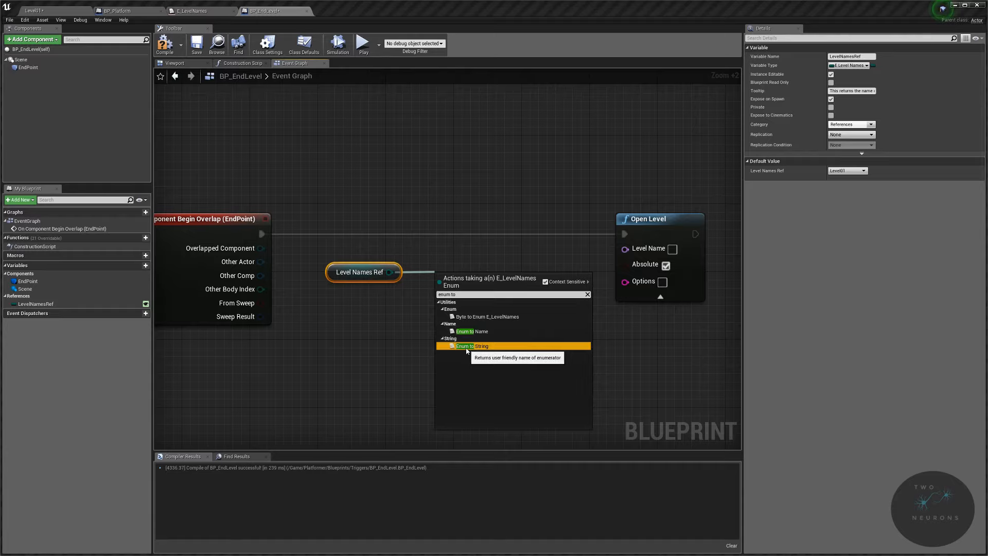
left_click(461, 271)
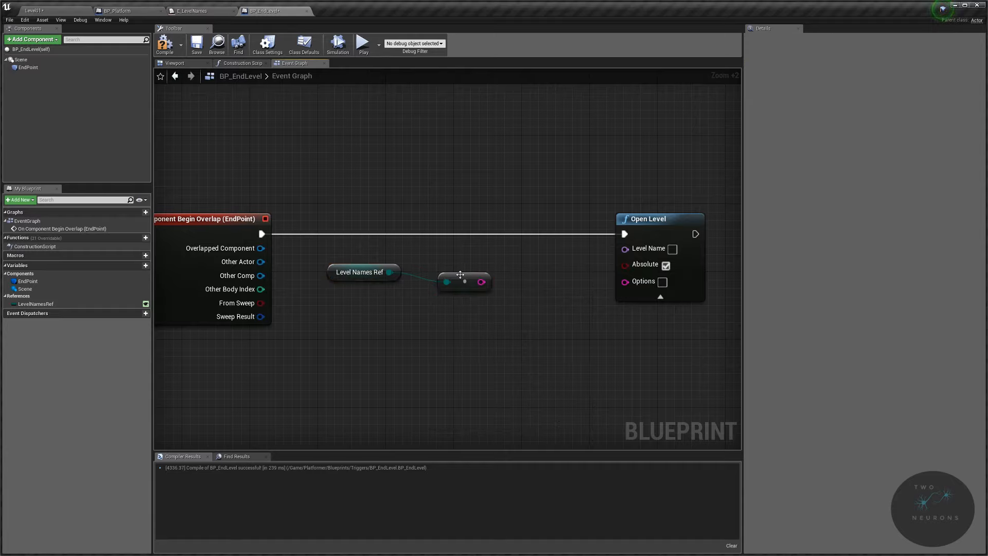
left_click_drag(460, 275, 638, 251)
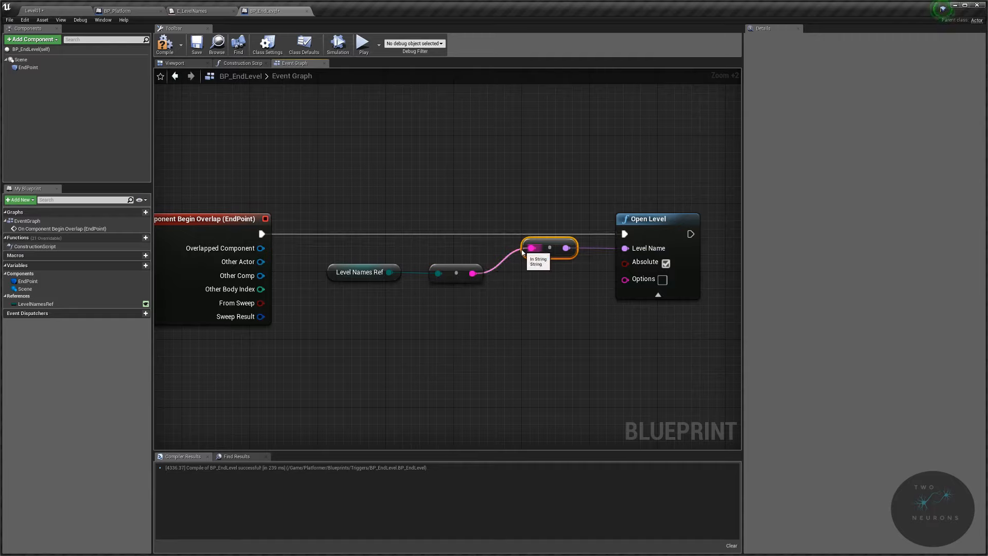
Step: Line up the LevelNamesRef getter and Enum to String node with Open Level's Level Name input, and compile and save the blueprint
left_click_drag(465, 271, 491, 247)
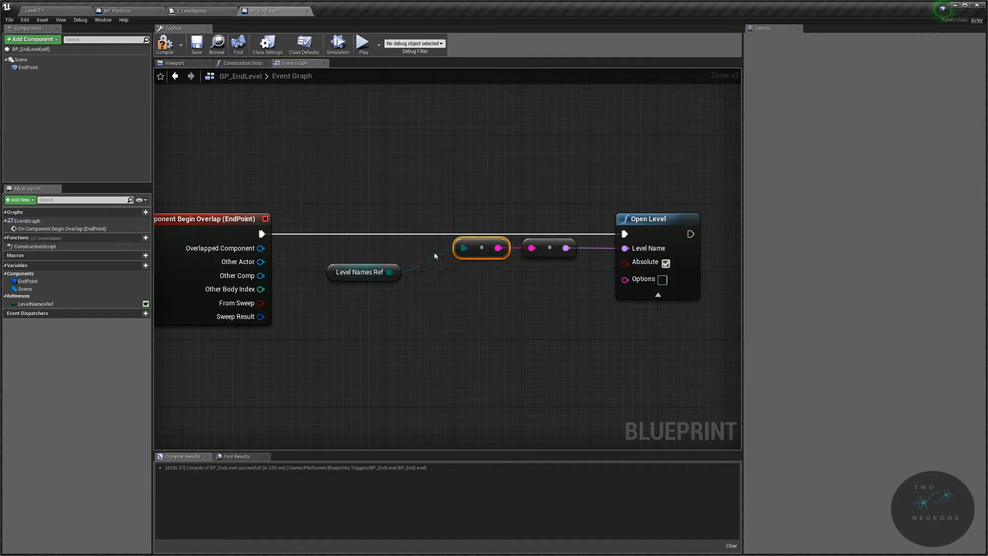
left_click_drag(374, 267, 391, 243)
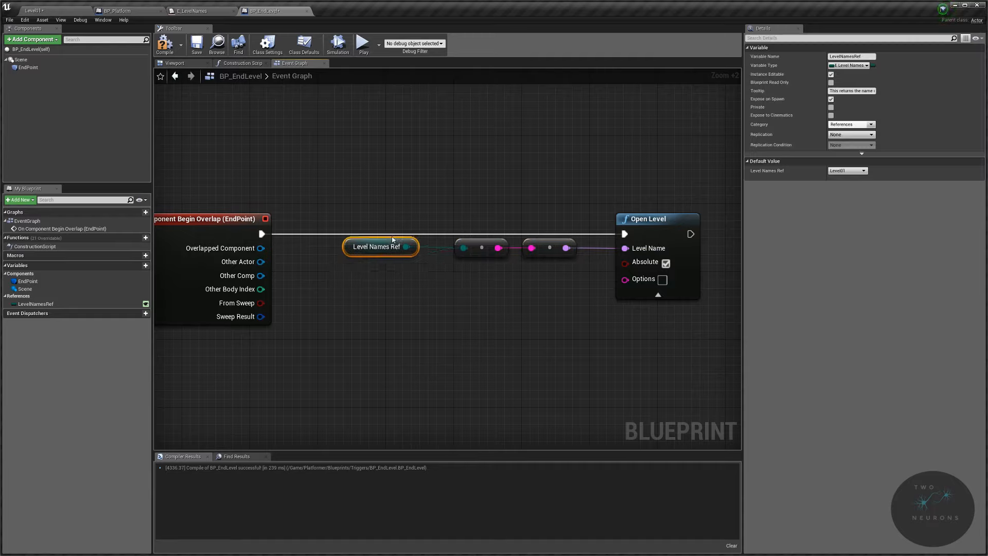
left_click(165, 44)
left_click(205, 39)
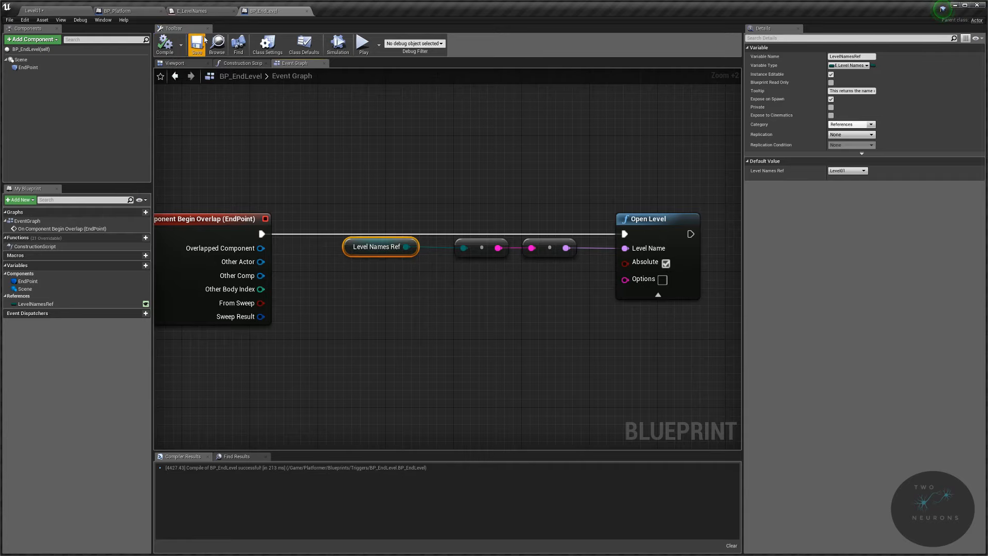
Step: Switch to the Level01 editor and place a BP_EndLevel actor from the Triggers folder in the level near the platforms
left_click(64, 15)
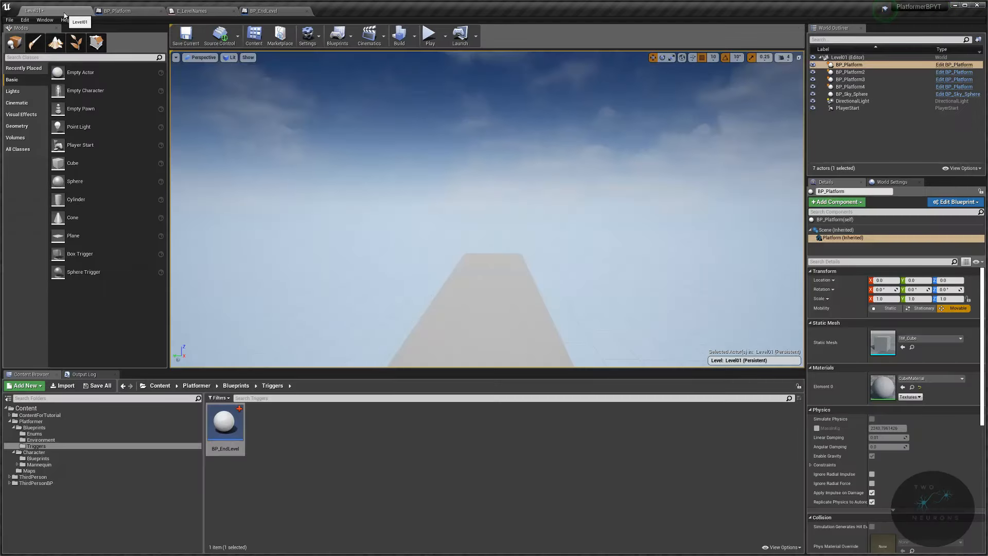
right_click_drag(401, 170, 308, 221)
key("f")
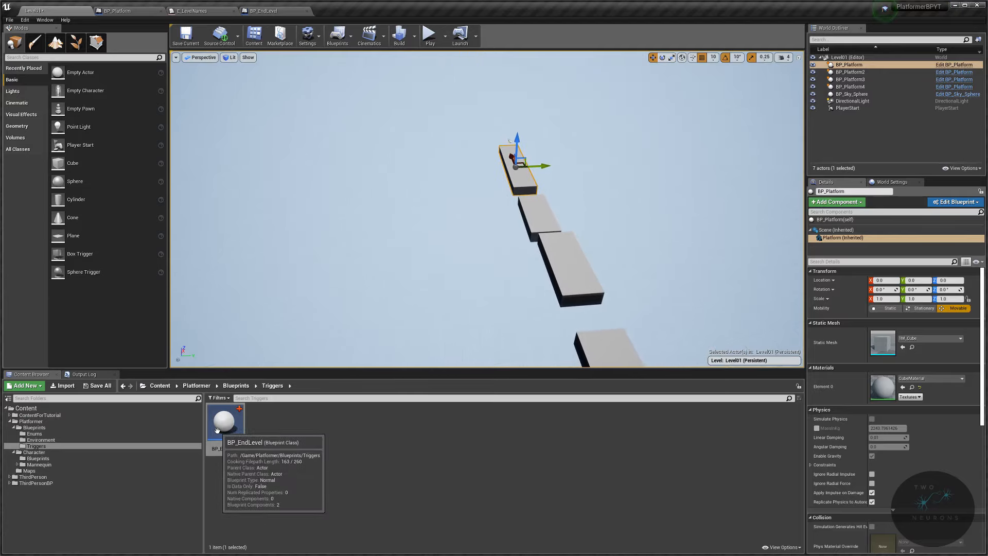
left_click_drag(221, 425, 541, 304)
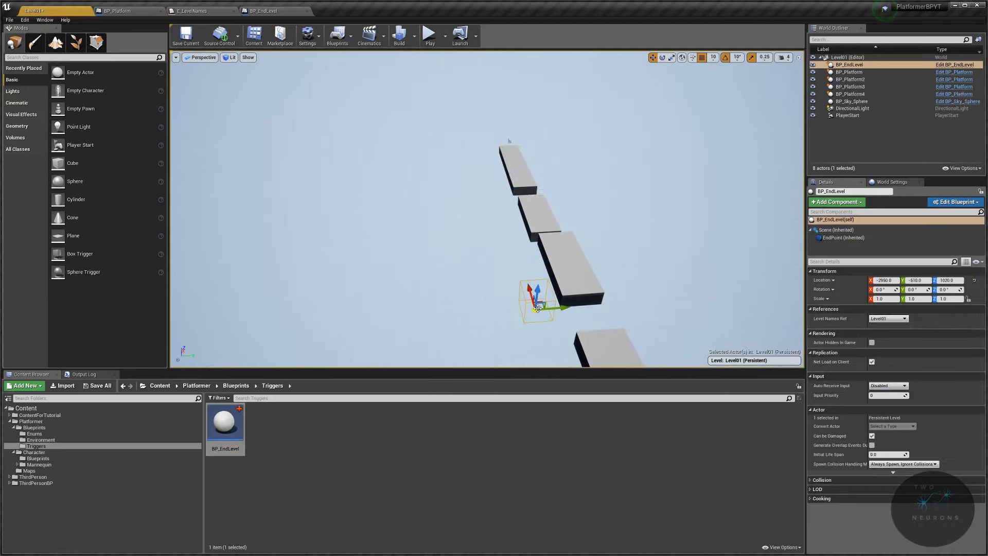
key("f")
right_click_drag(541, 303, 494, 258)
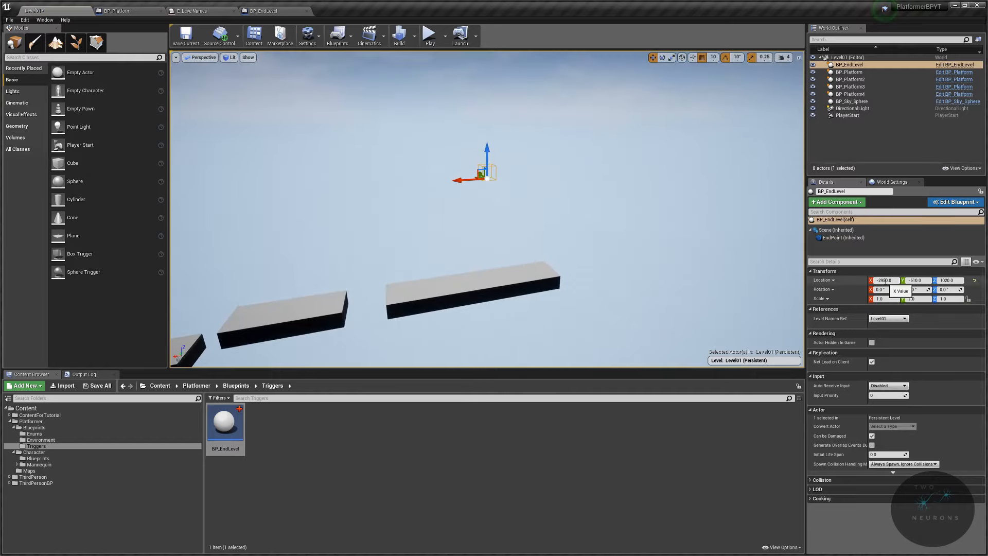
Step: Set the Z location of the placed BP_EndLevel to -1000, below the platforms
left_click(949, 280)
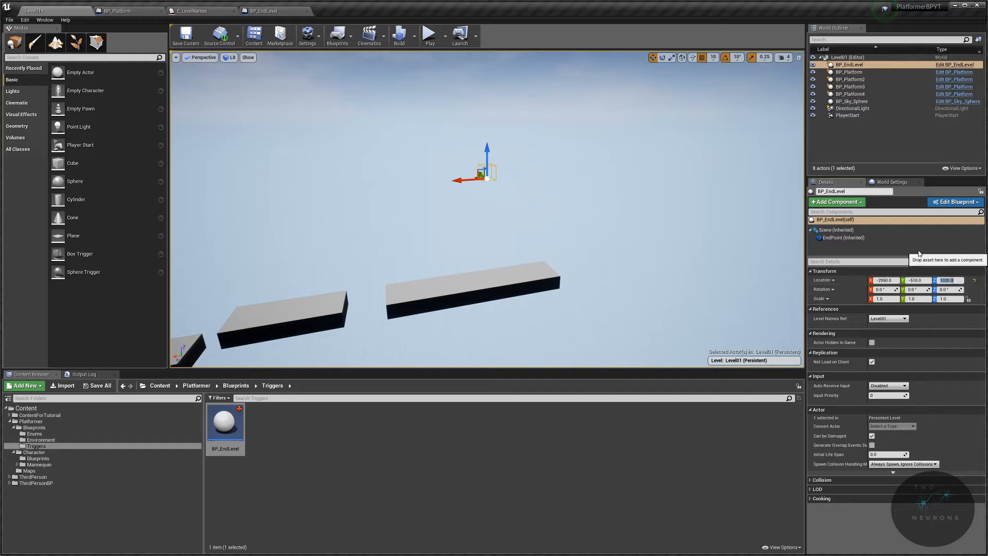
type("-1000")
key("Return")
right_click_drag(487, 209, 713, 201)
Step: Switch the viewport to the top view and set BP_EndLevel's X and Y locations to 0
left_click(199, 58)
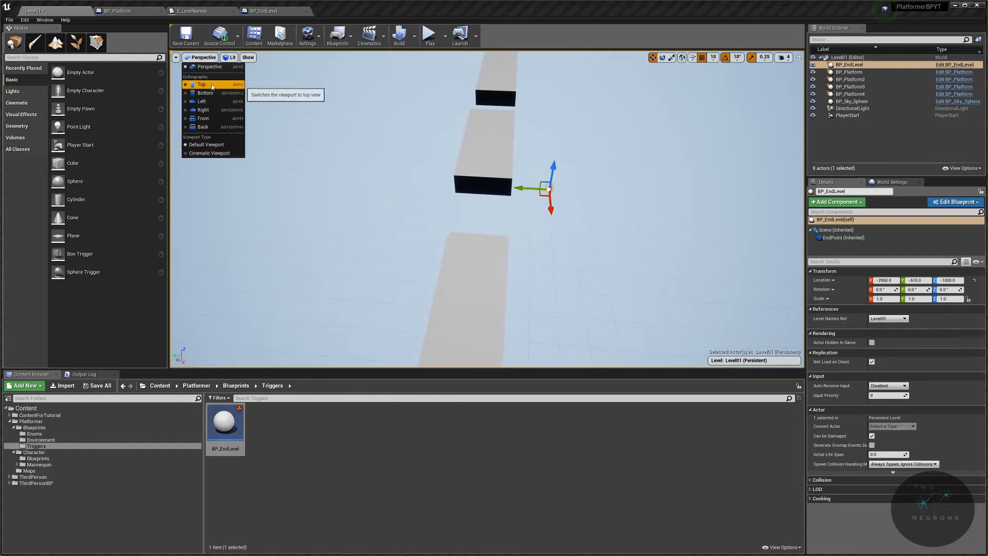
left_click(202, 84)
scroll(589, 221, "down", 4)
right_click_drag(605, 236, 484, 225)
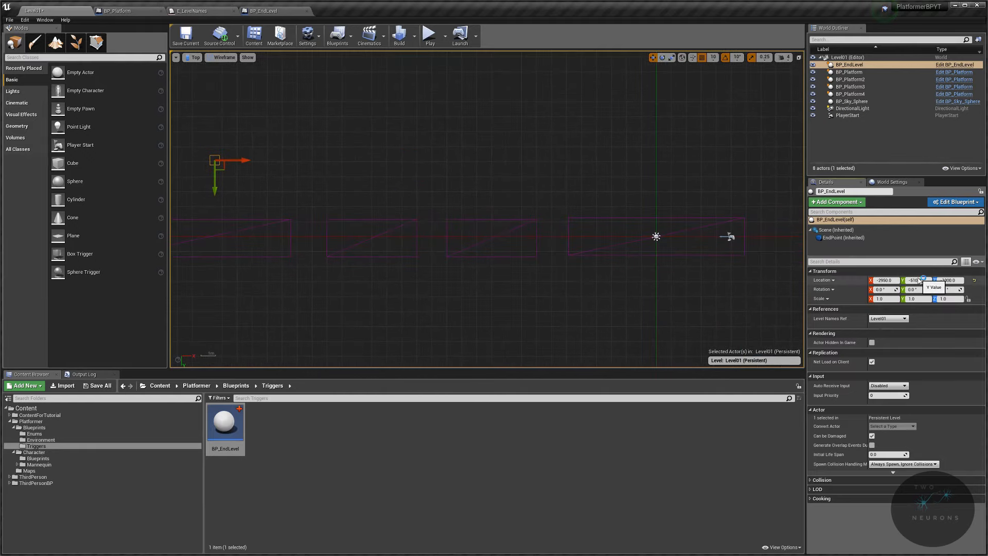
key("Return")
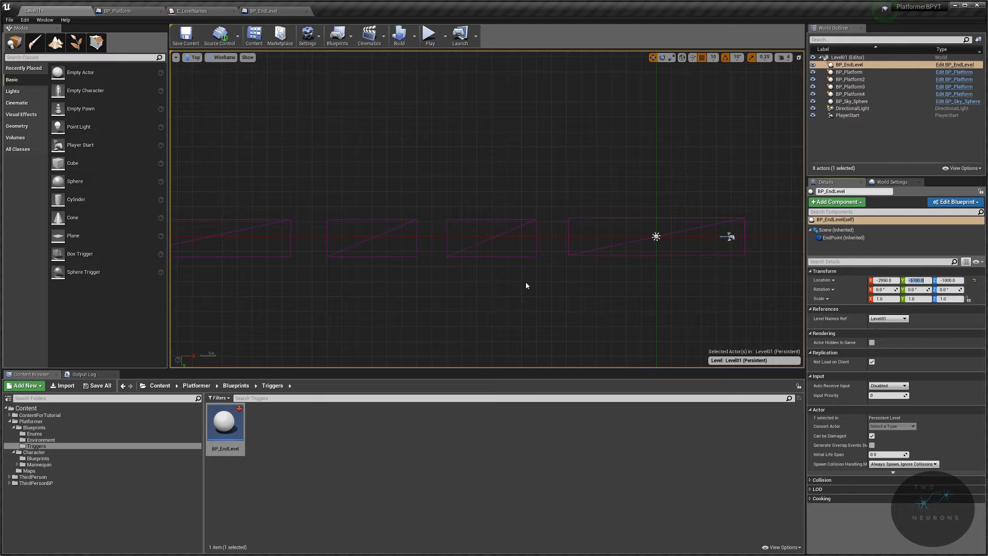
right_click_drag(522, 291, 478, 123)
scroll(478, 123, "down", 4)
right_click_drag(500, 189, 569, 342)
type("0")
key("Return")
right_click_drag(565, 291, 562, 230)
left_click(911, 281)
Step: Scale BP_EndLevel uniformly to 45 in X and Y in the top view, and deselect it
right_click_drag(601, 301, 570, 110)
scroll(590, 228, "up", 2)
right_click_drag(591, 228, 647, 250)
scroll(598, 255, "up", 1)
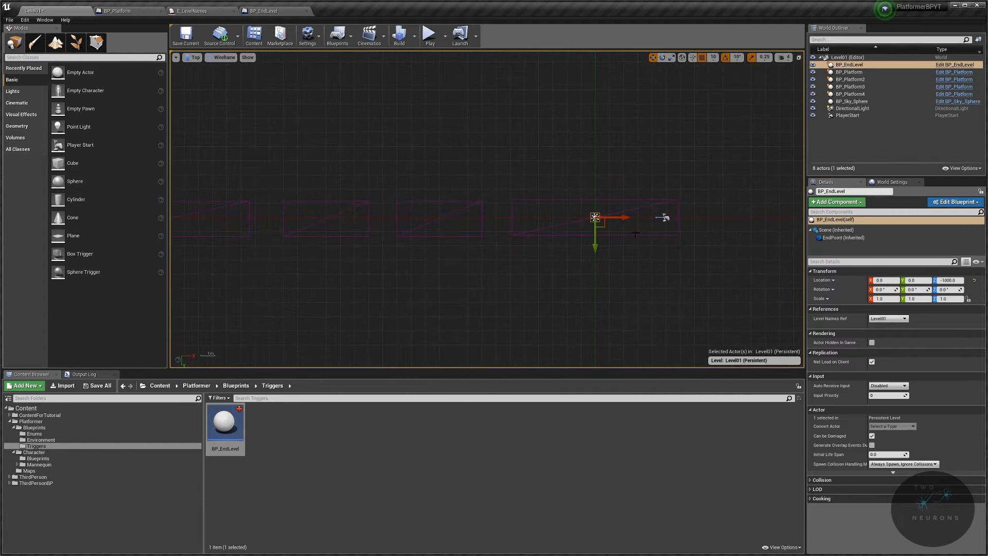
key("r")
left_click_drag(605, 227, 666, 287)
right_click_drag(509, 237, 511, 199)
scroll(512, 199, "down", 3)
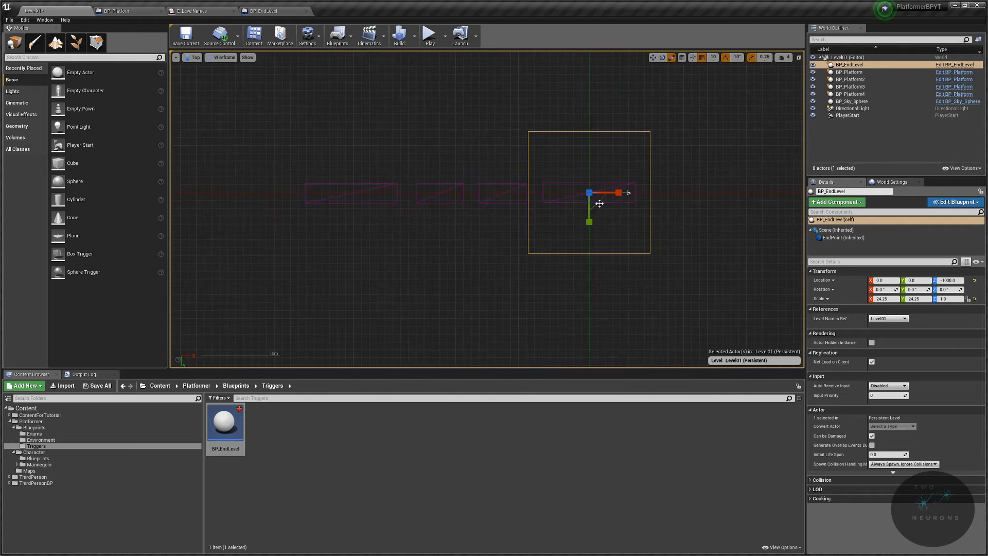
left_click_drag(599, 203, 636, 239)
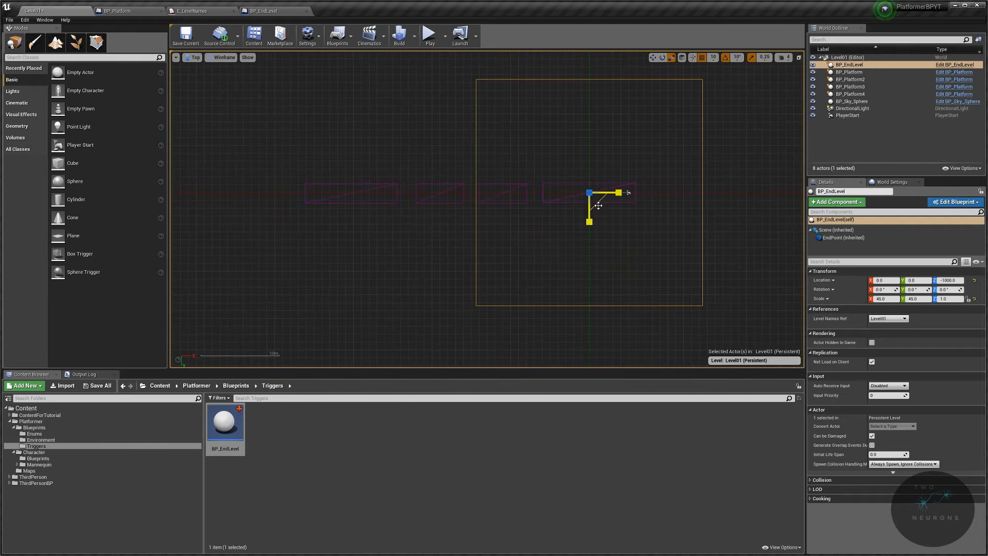
key("Escape")
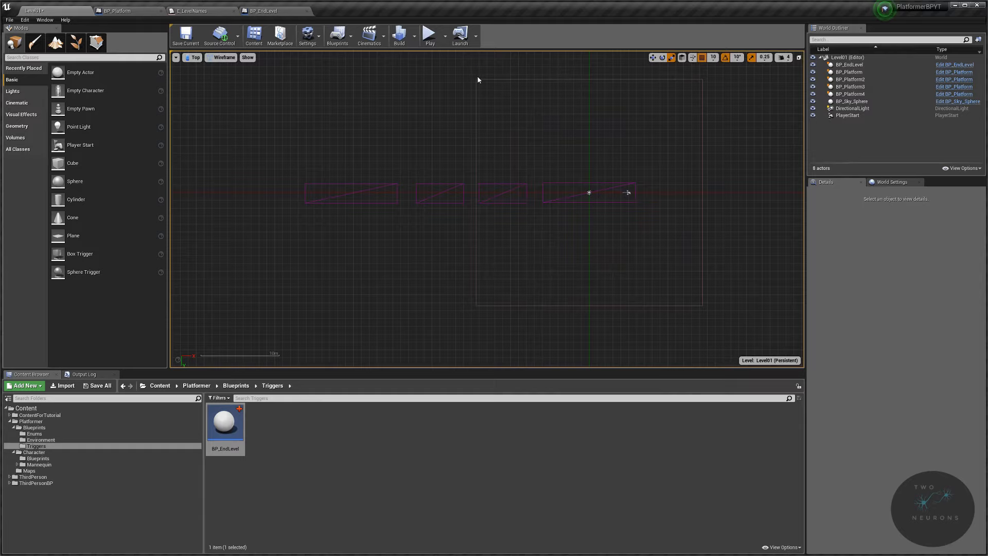
Step: Move BP_EndLevel together with the sky sphere to about X -1230, and enlarge BP_EndLevel to about 89.5 by 58.75 scale under all platforms
left_click_drag(478, 77, 479, 80)
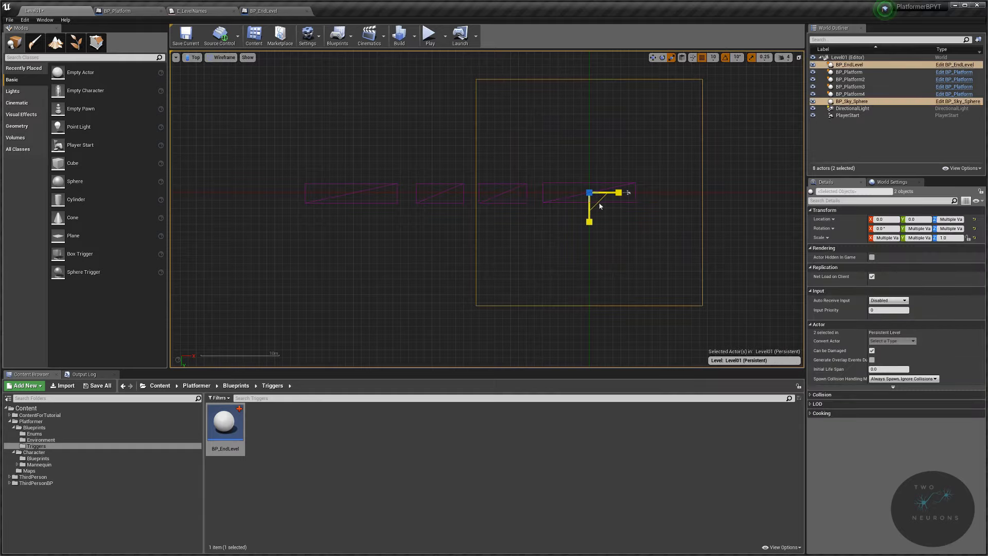
left_click_drag(599, 206, 521, 187)
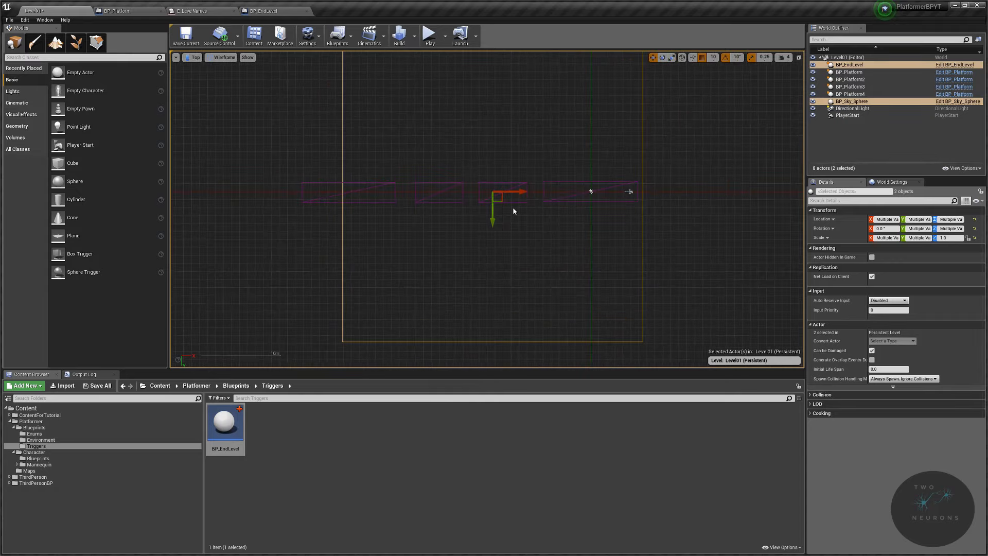
key("e")
key("r")
left_click_drag(508, 191, 587, 191)
right_click_drag(505, 209, 473, 232)
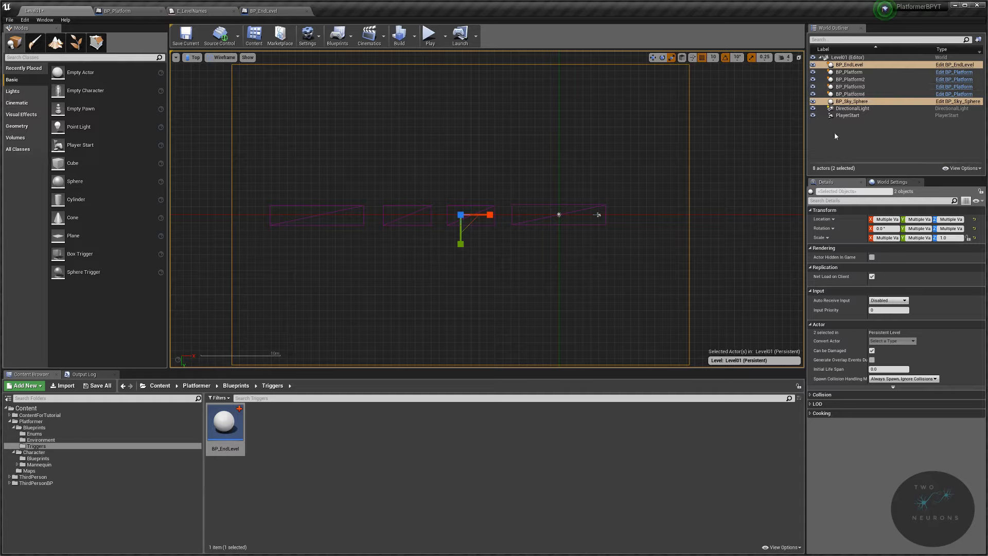
Step: Select only BP_EndLevel to review its transform and Level Names Ref setting, and open the Maps folder
left_click(854, 65)
right_click_drag(712, 197, 701, 242)
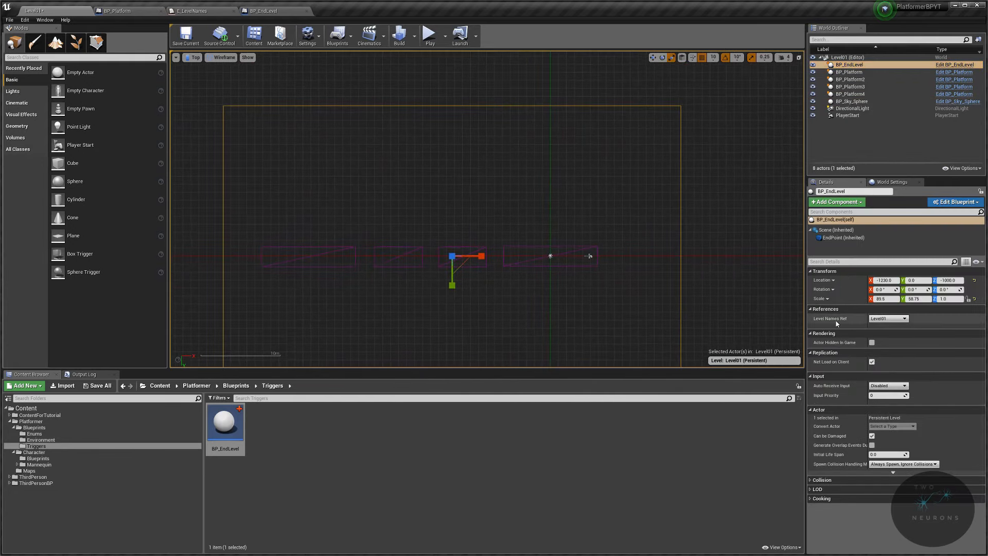
left_click(30, 470)
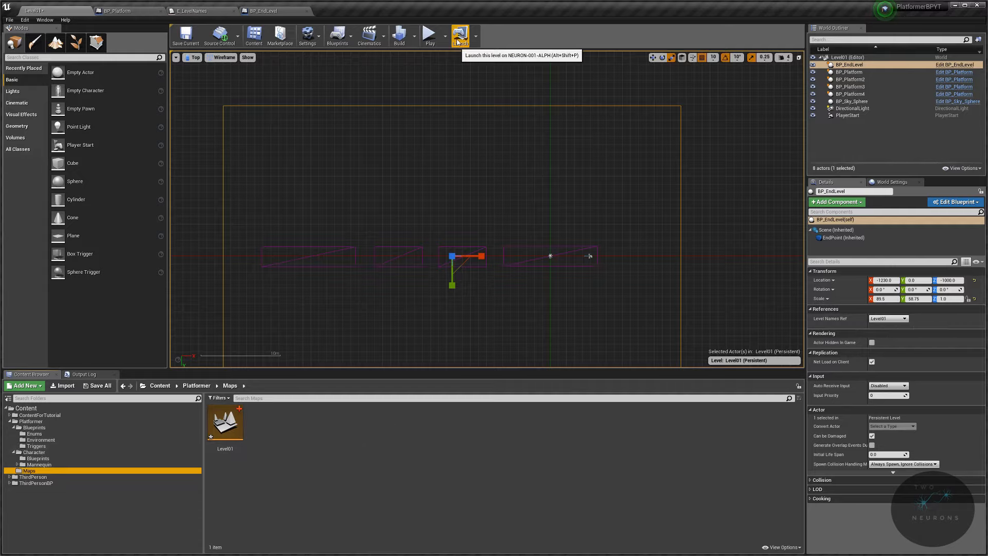
Step: Play Level01 in the editor and jump off the platforms to test the BP_EndLevel trigger below them
left_click(430, 35)
key("w")
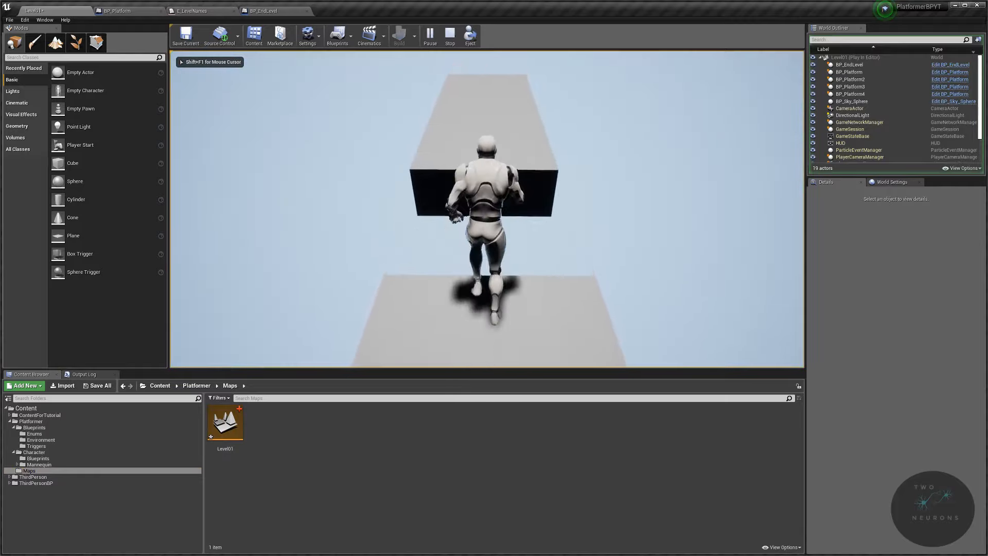
key("space")
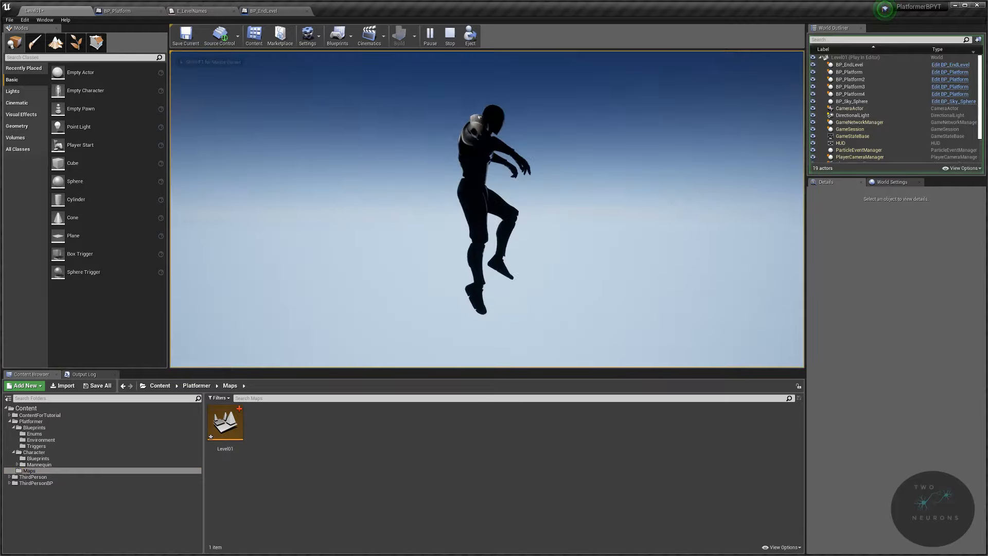
key("w")
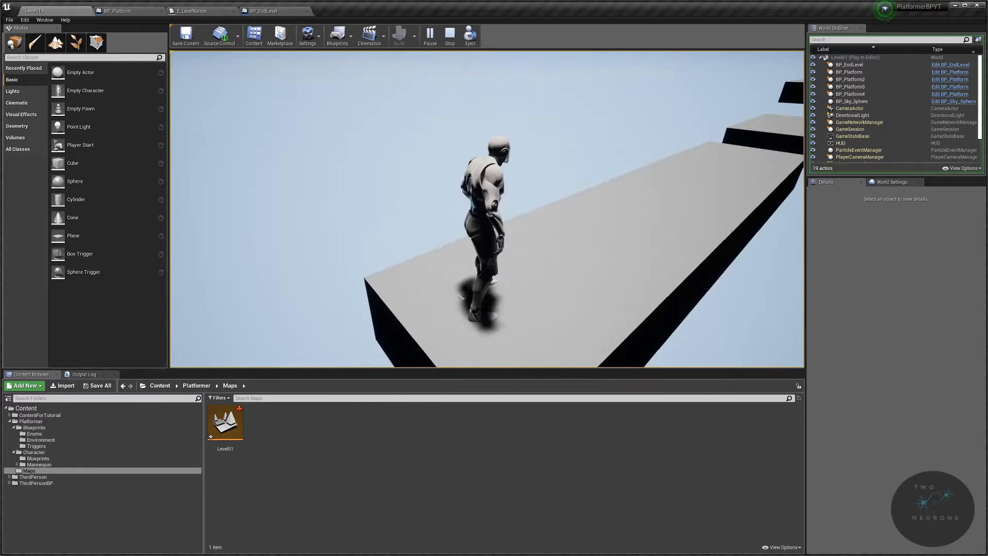
key("space")
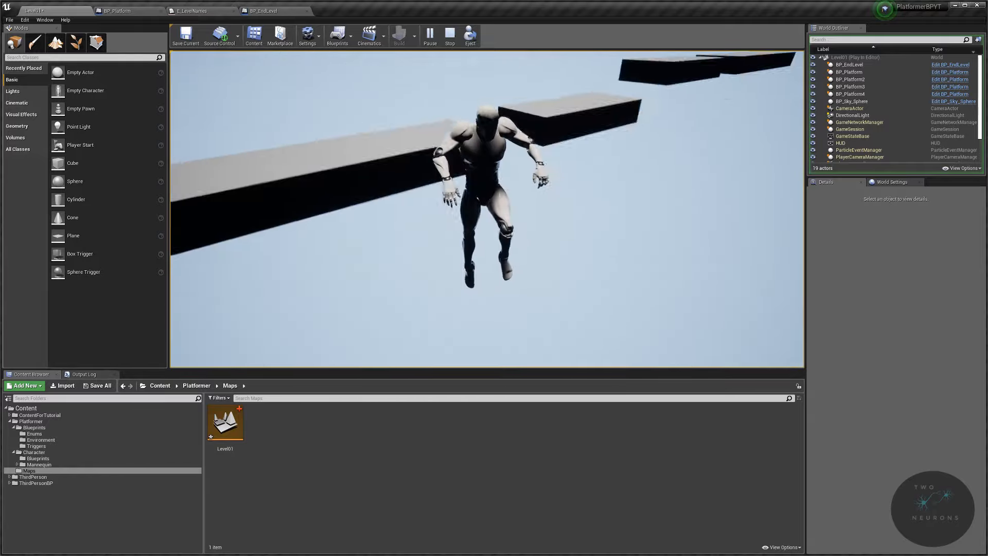
Step: Run and jump the character back and forth across the row of platforms to test the level's gaps
key("w")
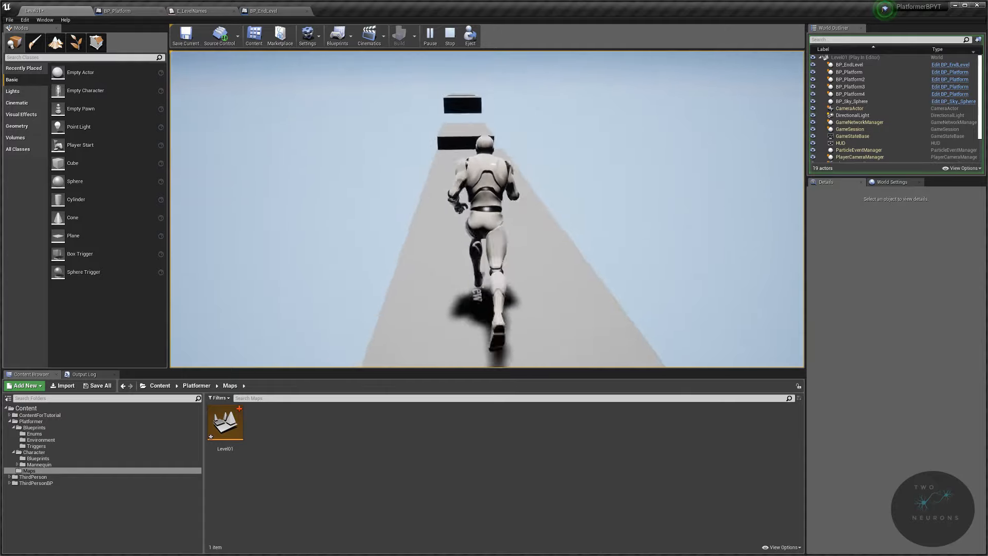
key("space")
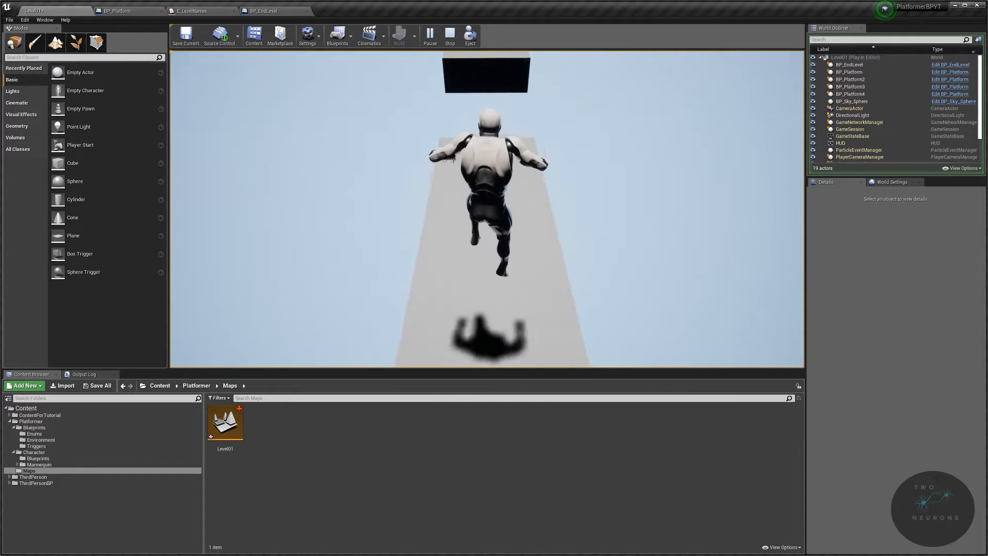
key("space")
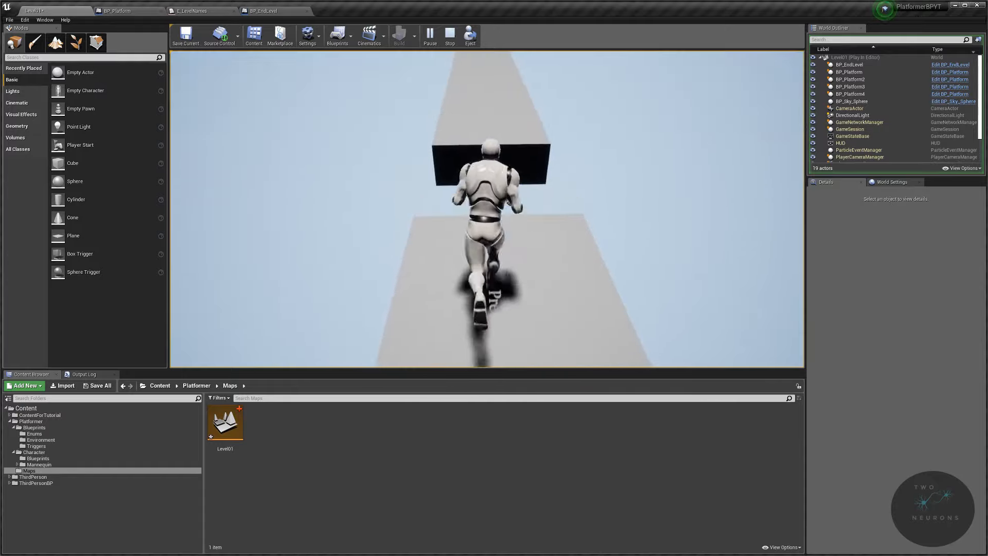
key("space")
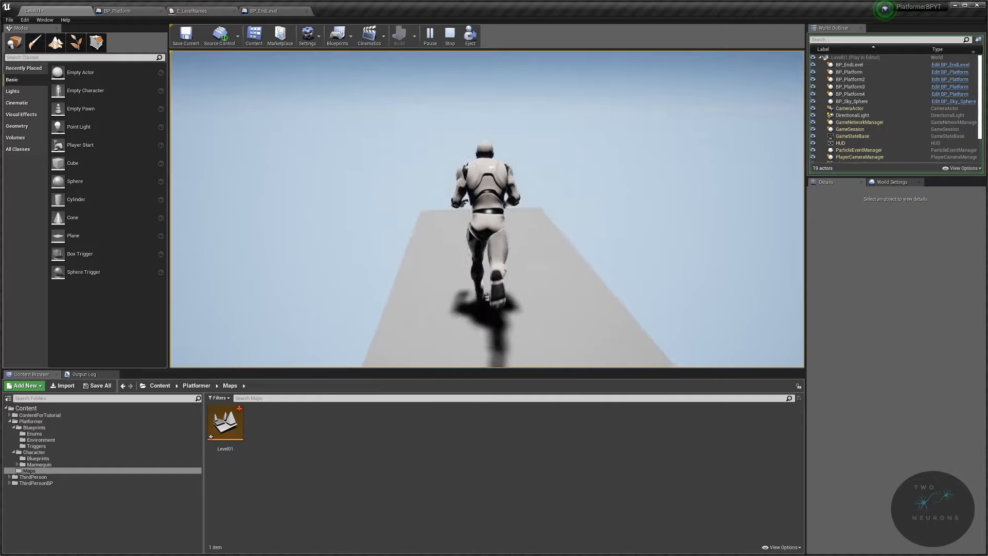
key("w")
key("space")
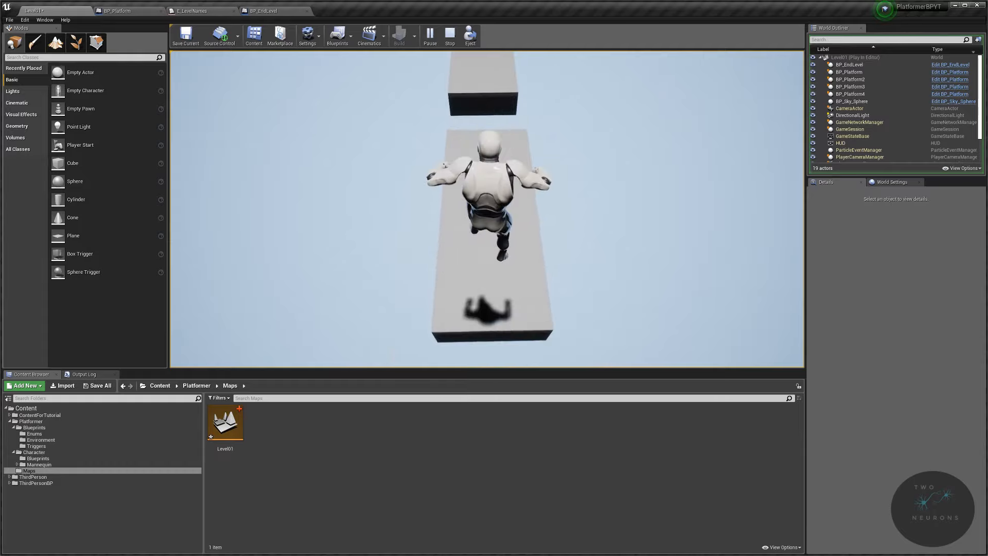
key("space")
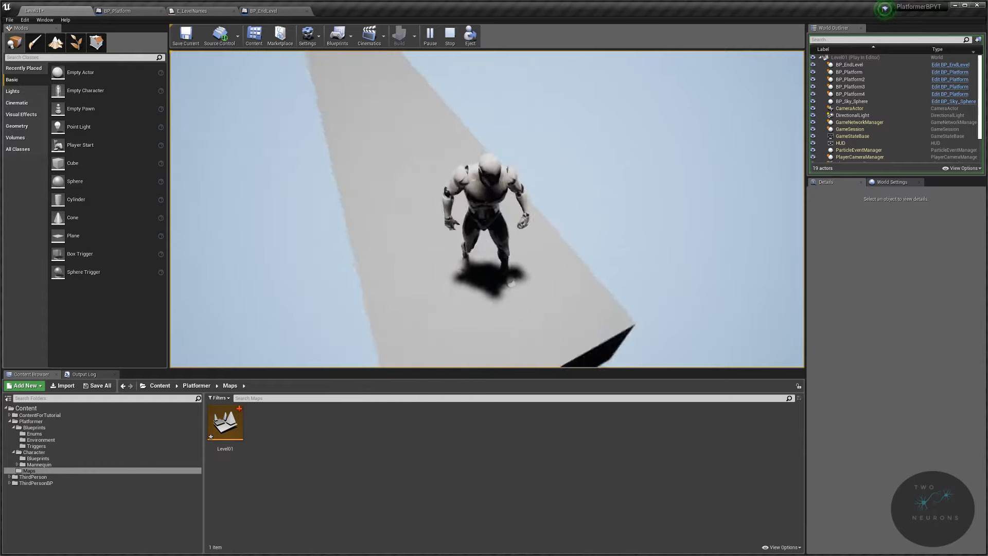
key("w")
key("space")
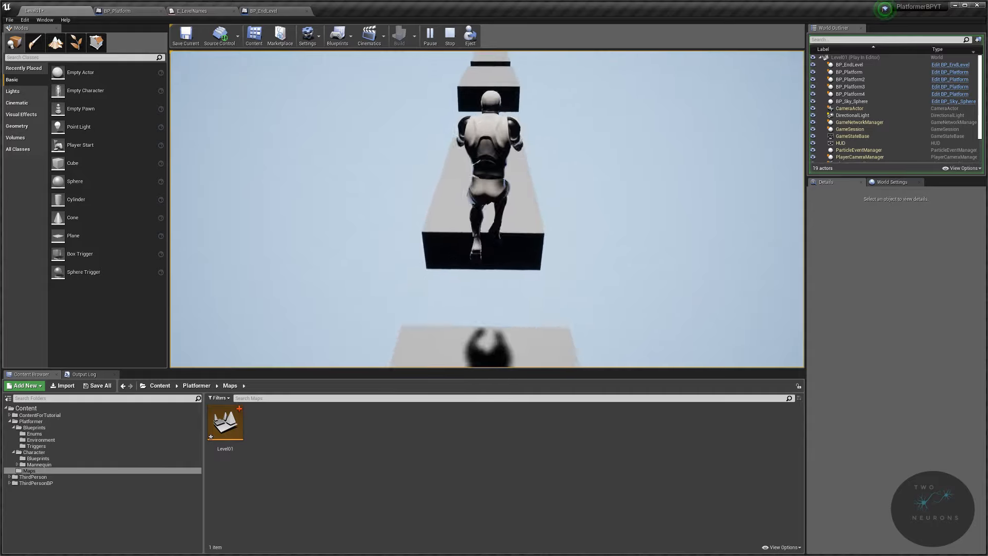
key("space")
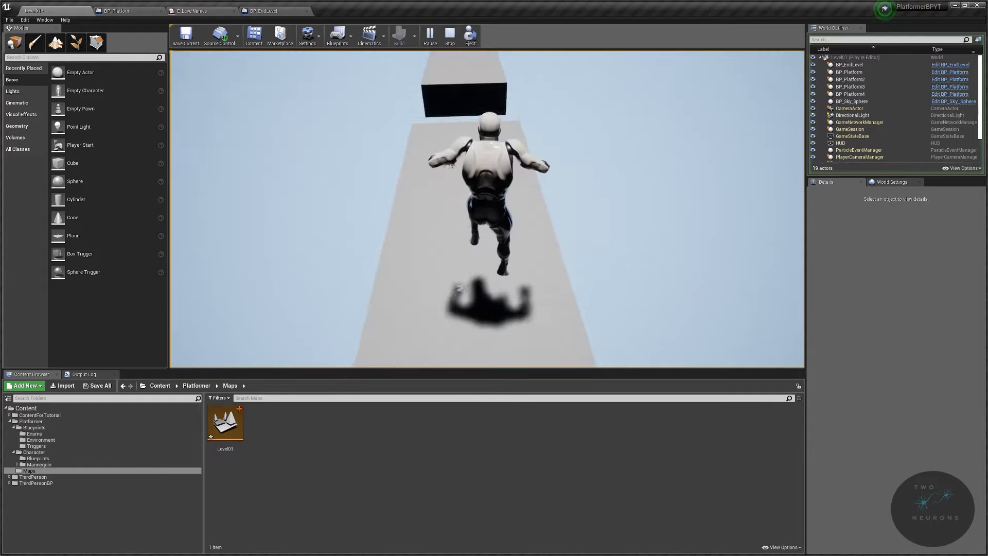
key("space")
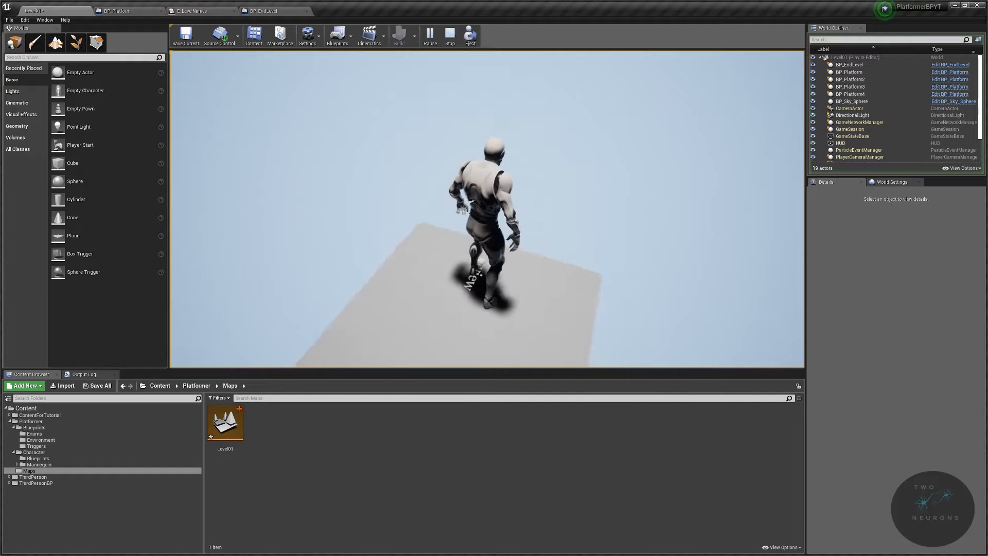
key("w")
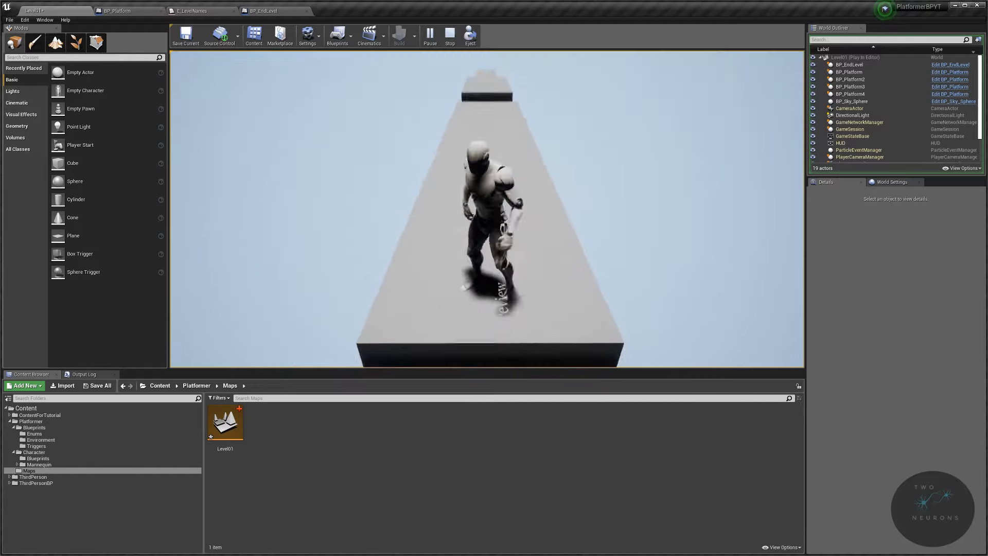
key("space")
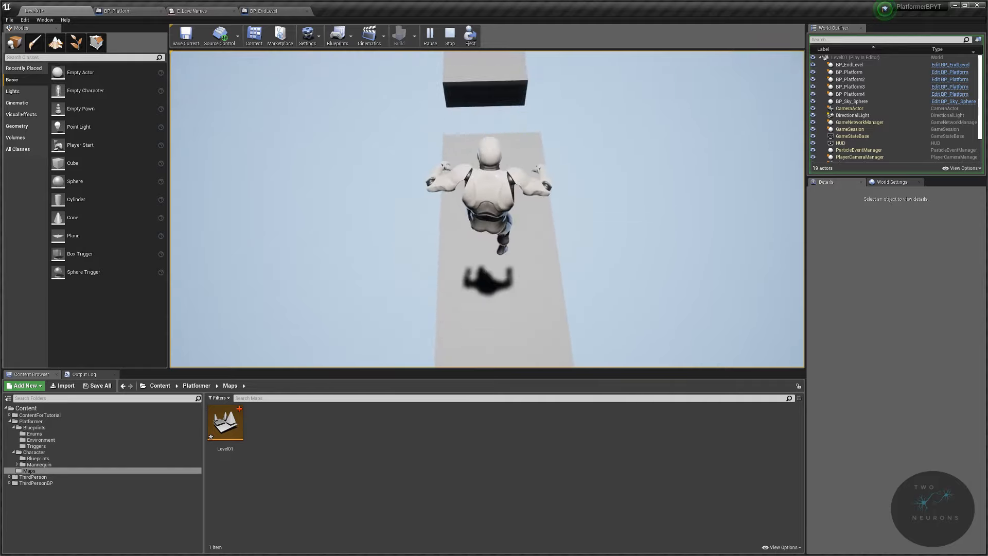
key("space")
key("w")
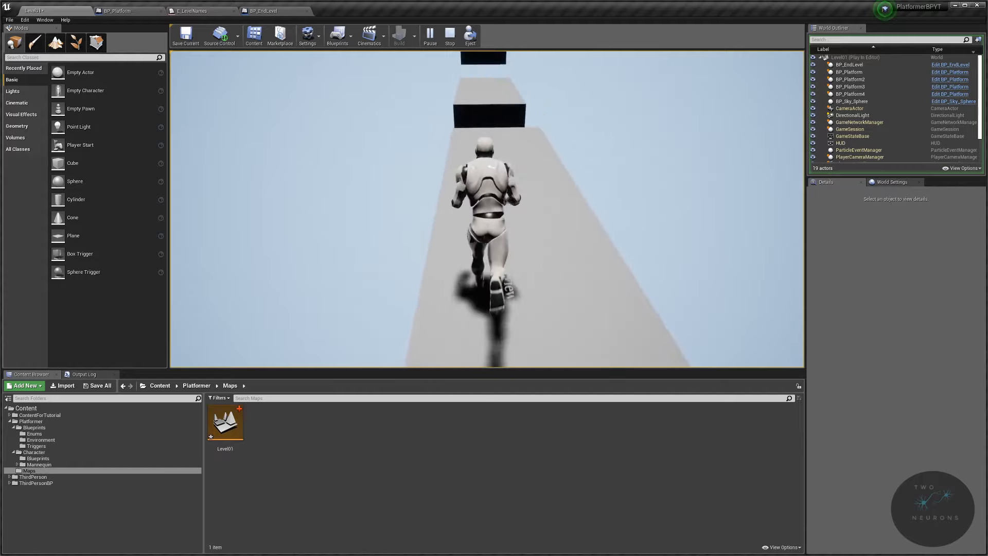
key("space")
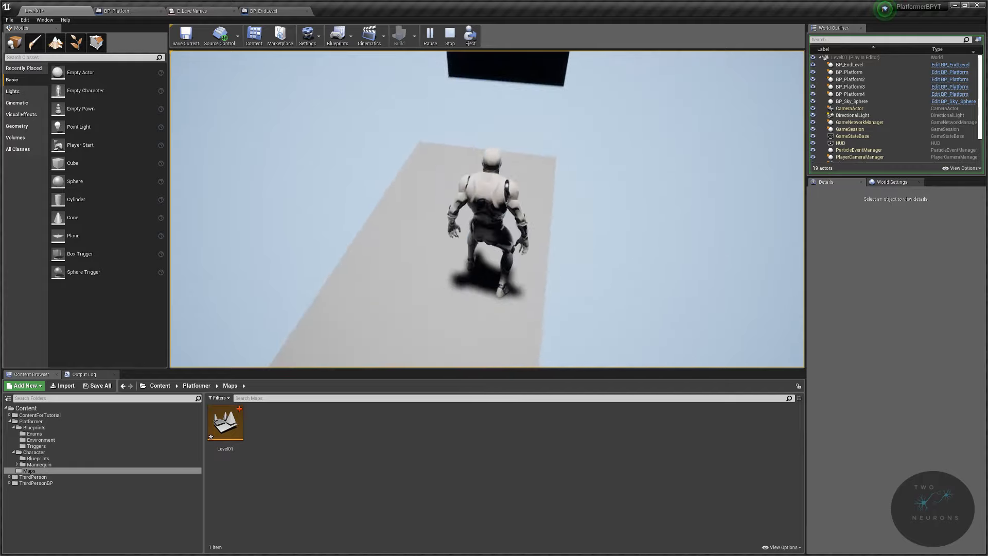
key("space")
key("space")
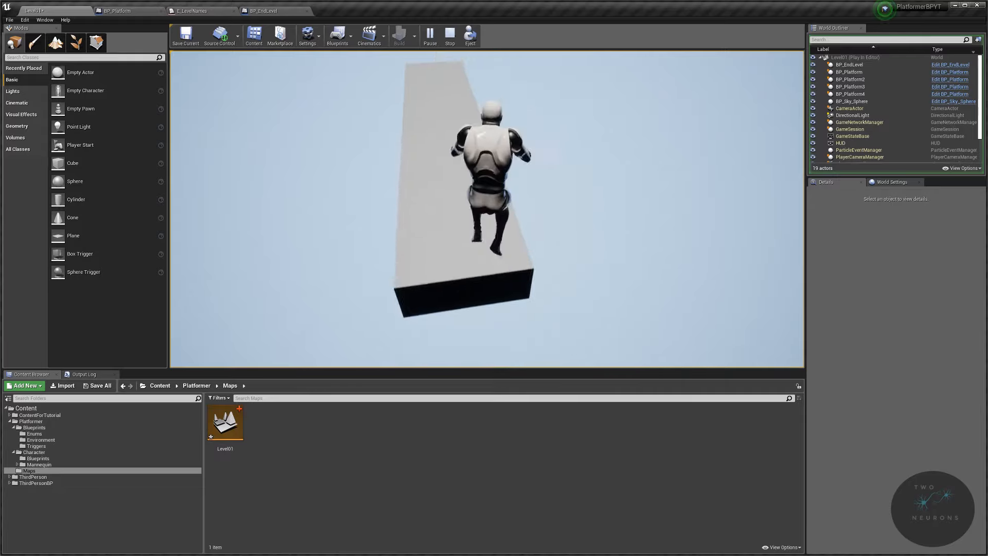
key("w")
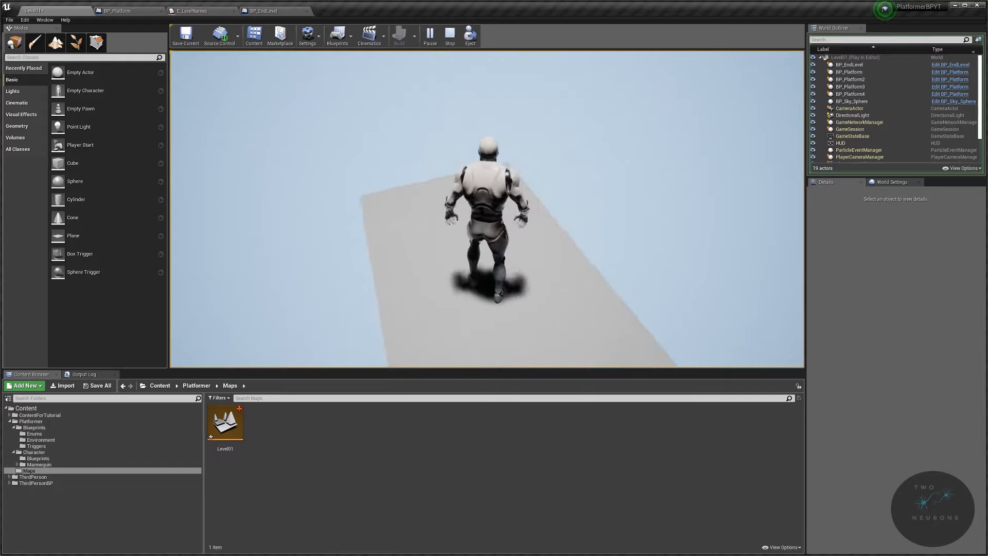
key("w")
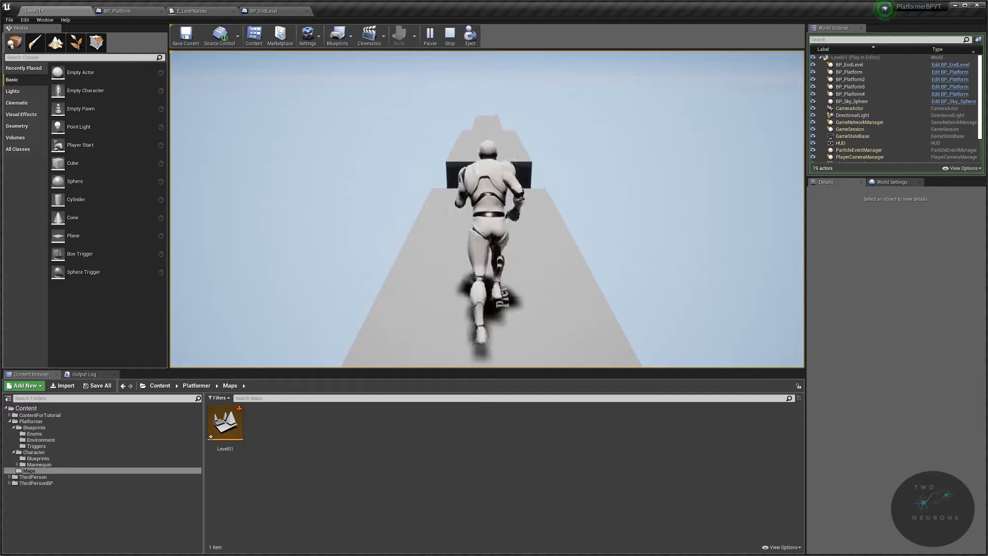
key("space")
key("w")
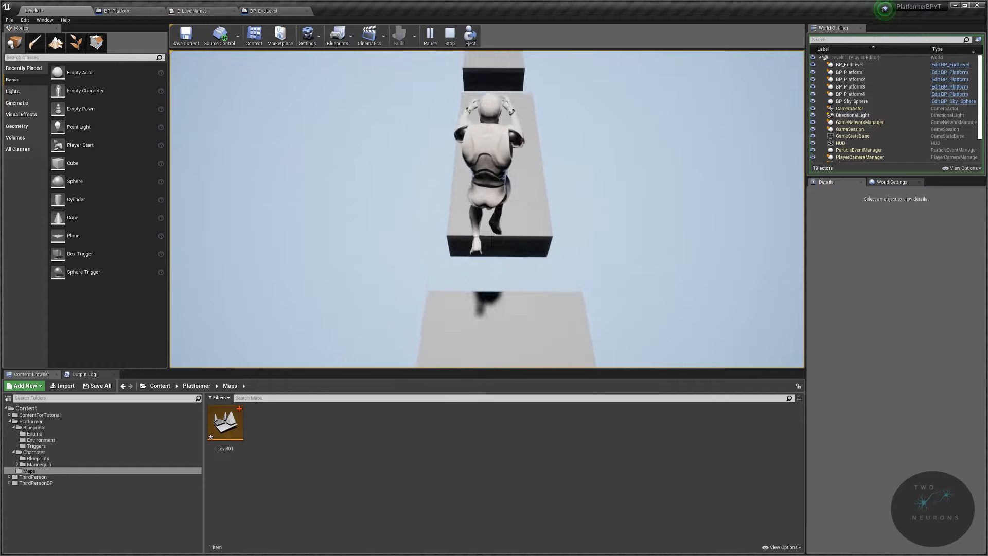
key("space")
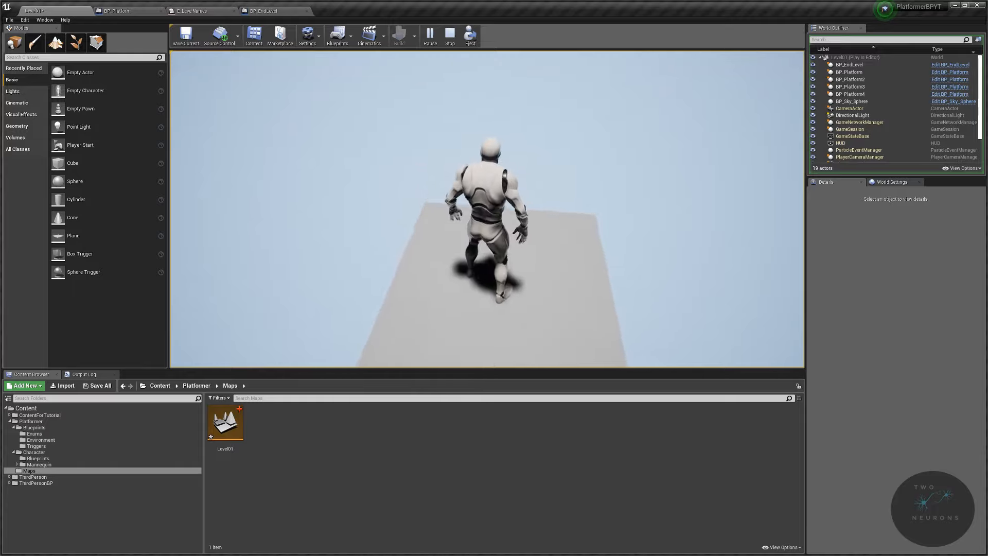
key("w")
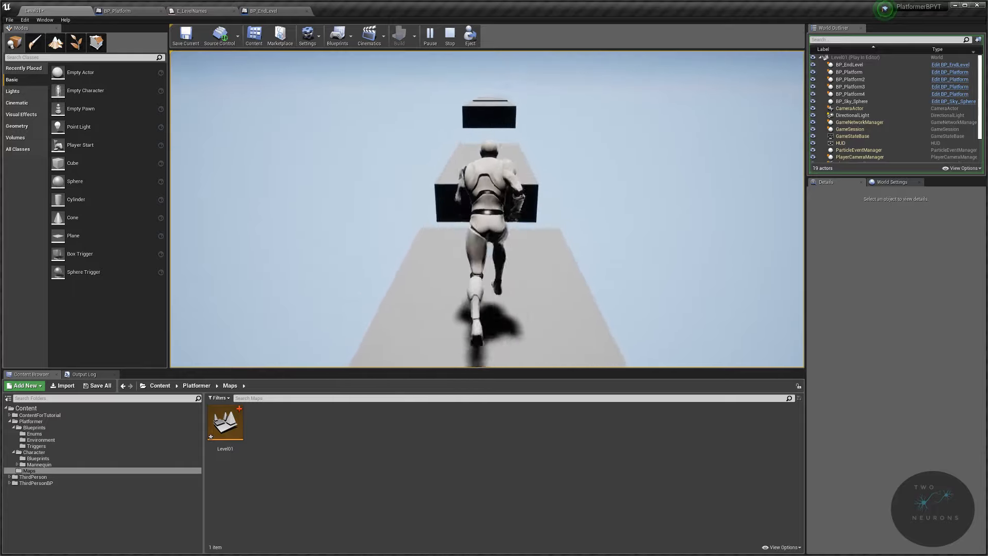
key("space")
key("space")
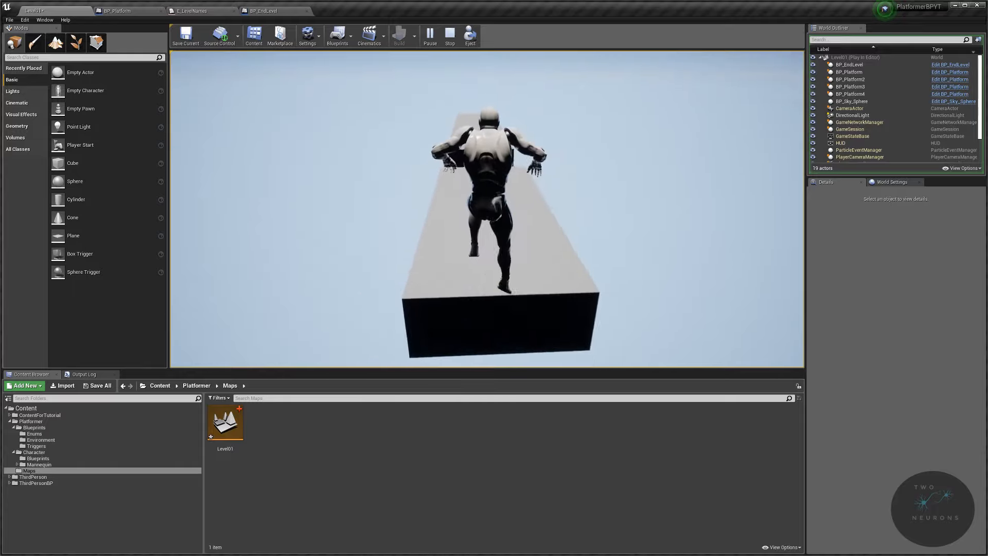